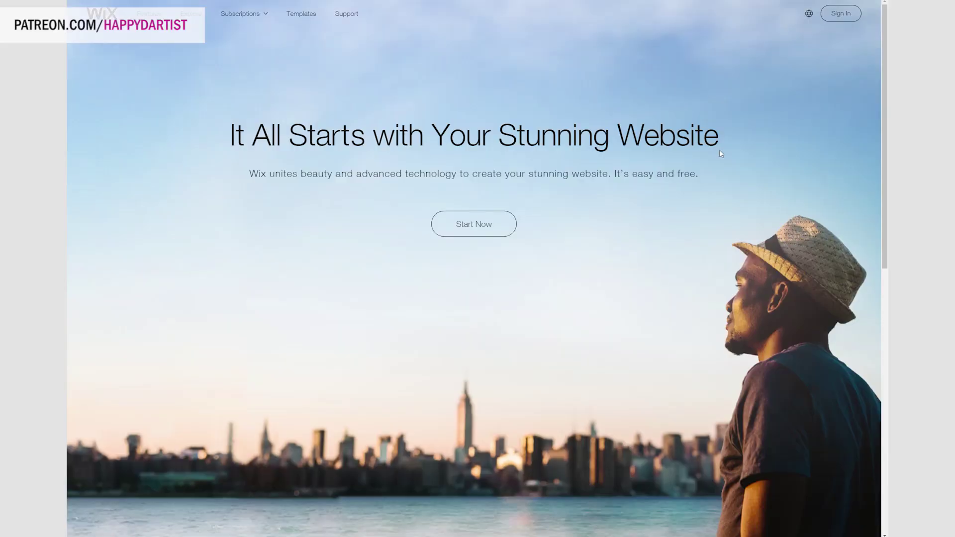
Sign up for a new Wix account, entering the account e-mail and password twice each.
click(482, 222)
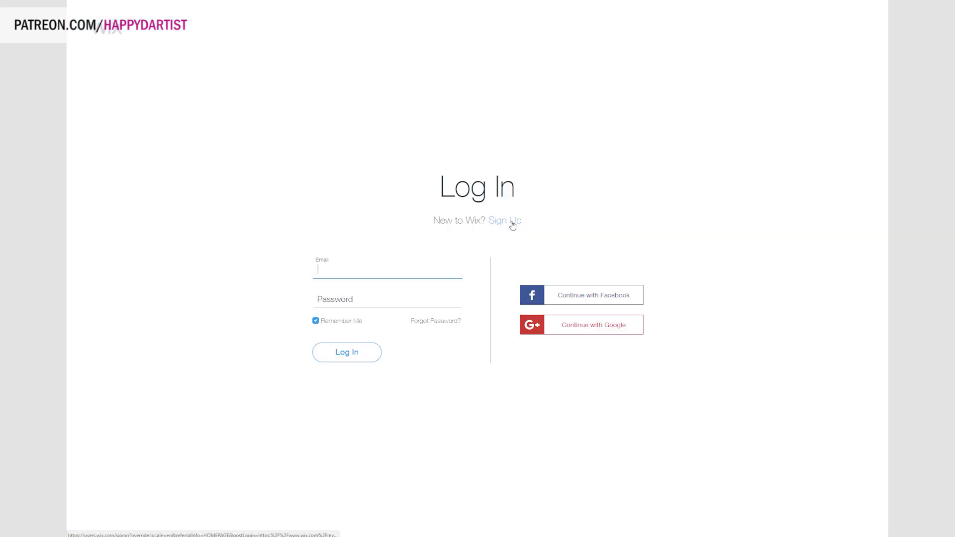
click(505, 221)
click(332, 228)
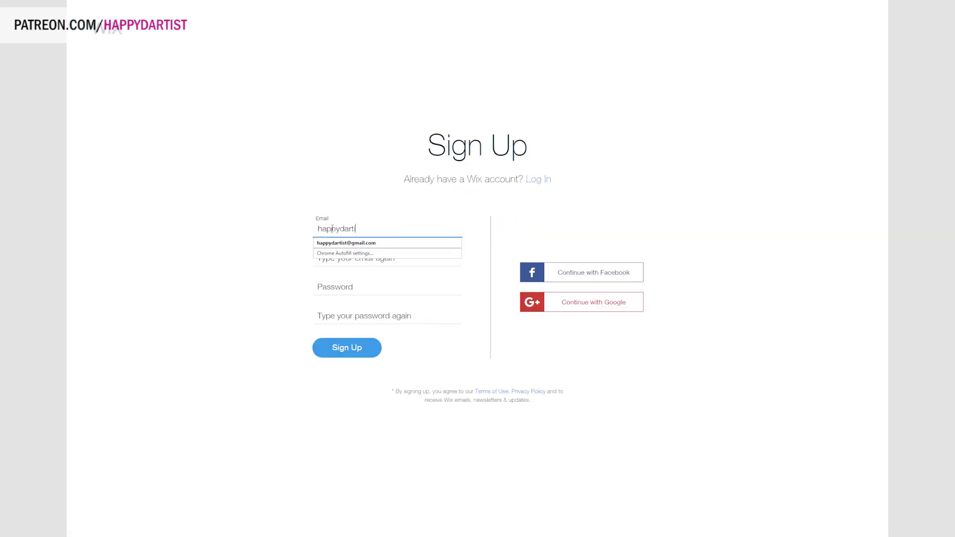
key(Tab)
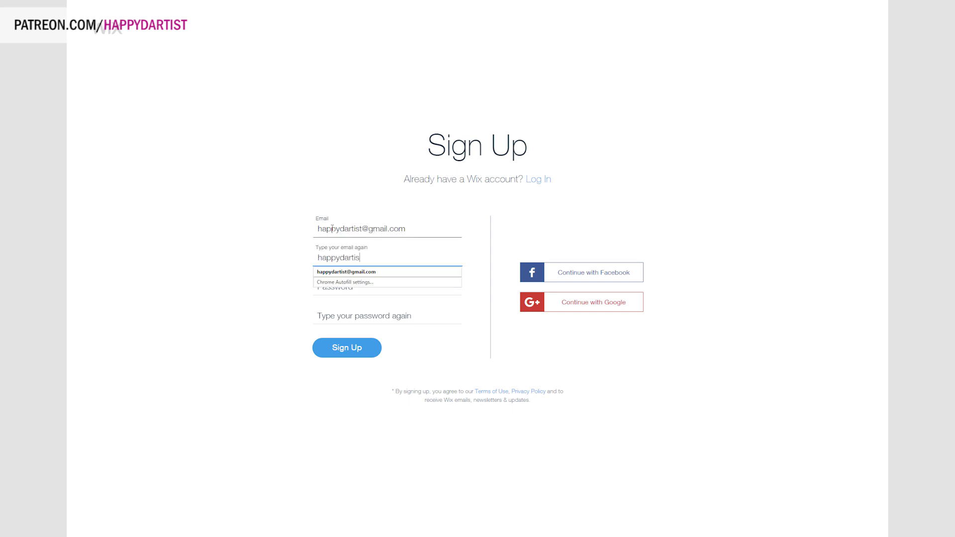
key(Tab)
text(••••••••••)
key(Tab)
text(••••••••••)
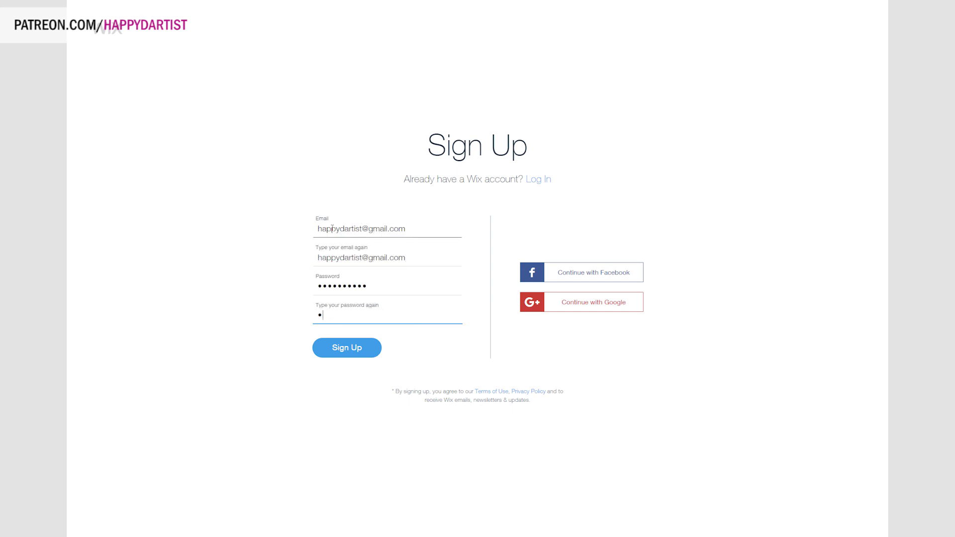
click(366, 356)
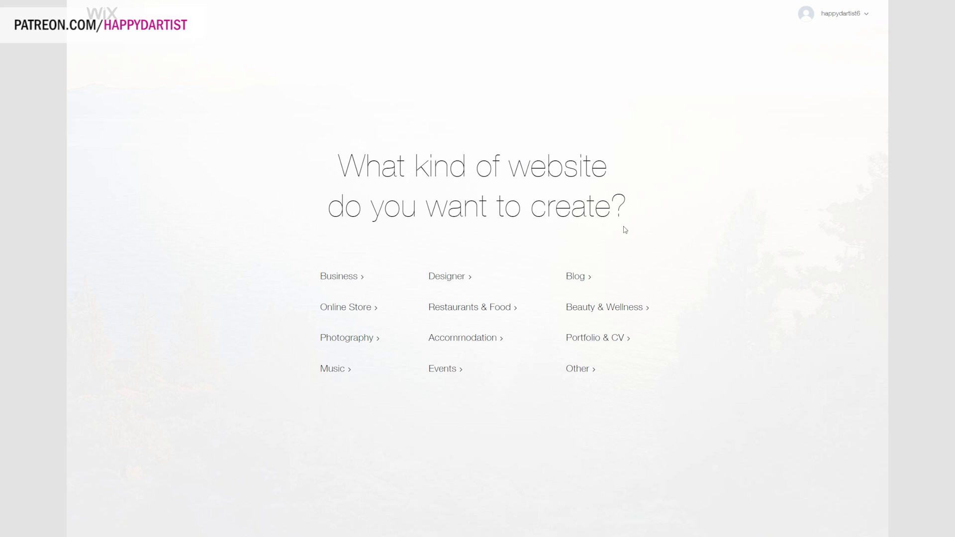
Choose Online Store as the type of website to create.
click(334, 313)
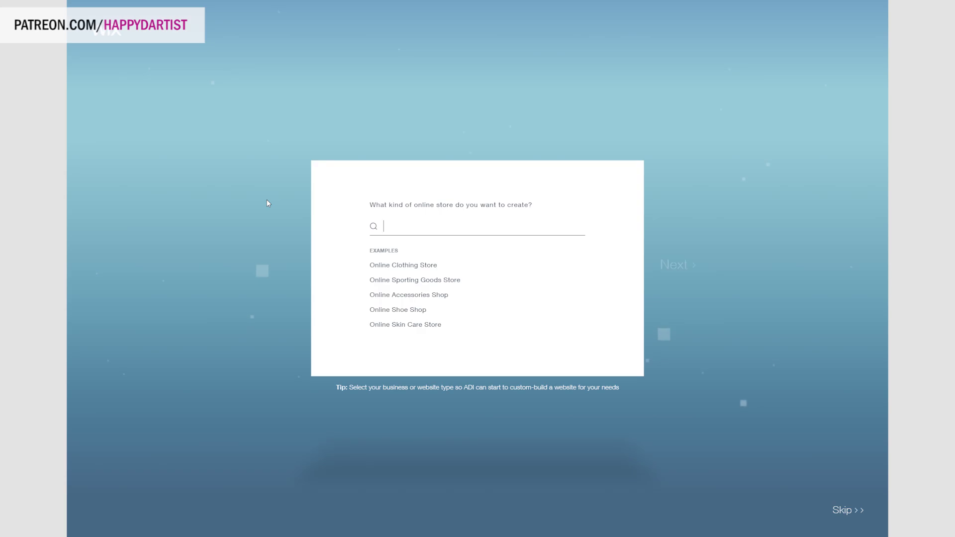
Set the store type to 'artist' and add Get subscribers as a site feature.
text(art)
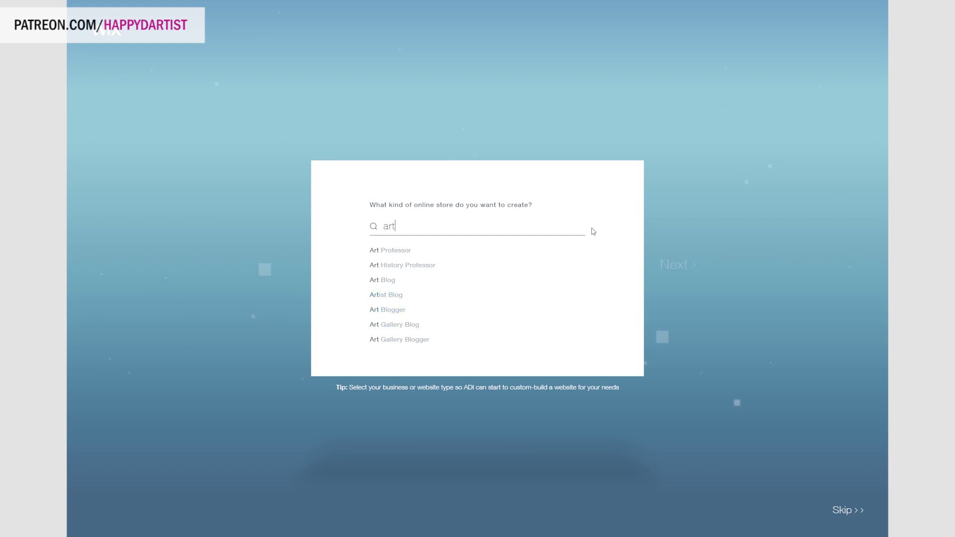
text(ist)
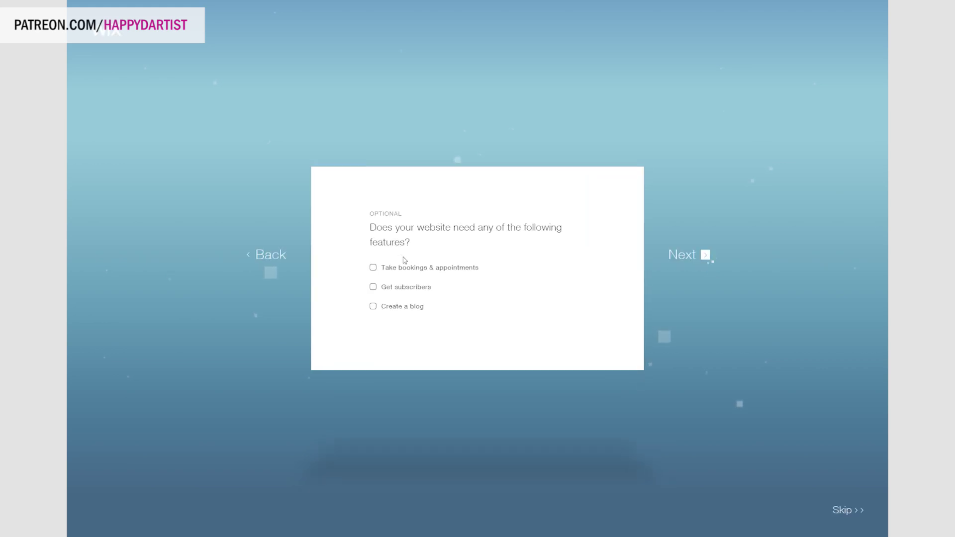
click(376, 288)
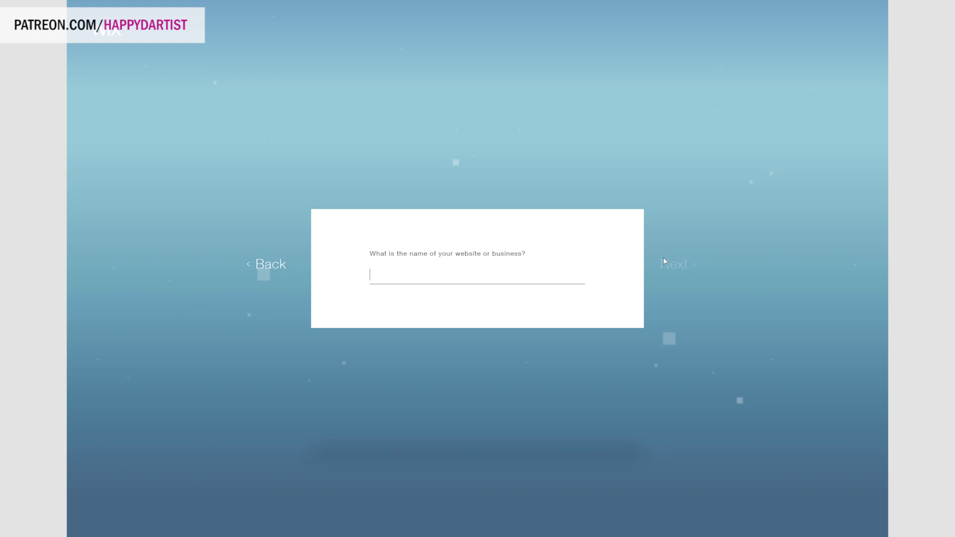
Enter 'Happy D. Artist Portfolio & Store' as the site name, fixing the typos.
text(Happy D. Artist)
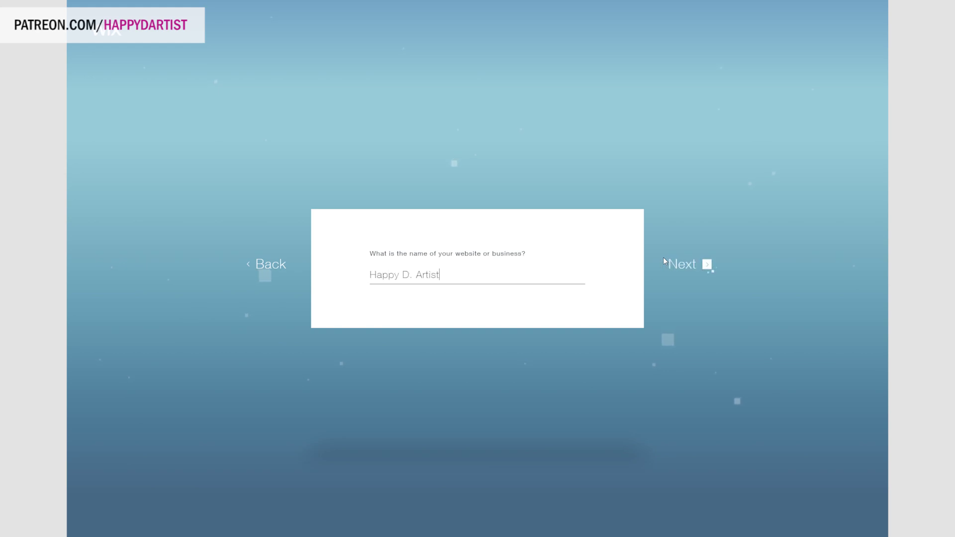
text( S)
text(tud)
key(BackSpace)
key(BackSpace)
key(BackSpace)
text(i)
key(BackSpace)
text(Portfolio & Store)
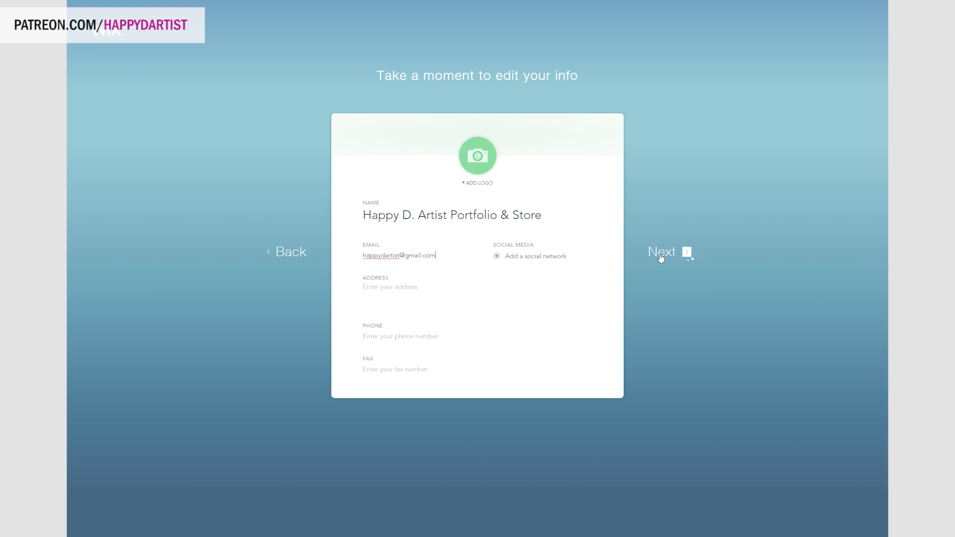
Add Instagram and YouTube social links and finish the site info.
click(497, 257)
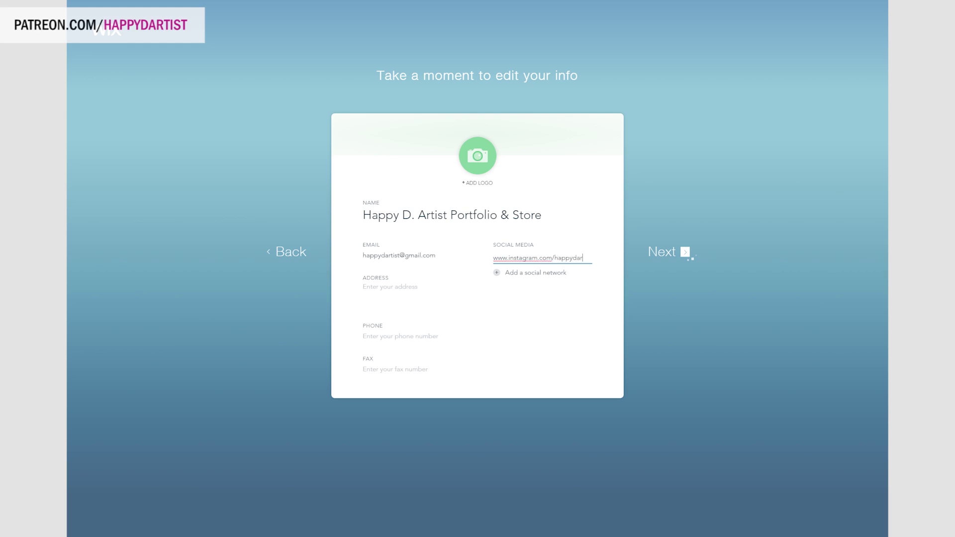
click(510, 272)
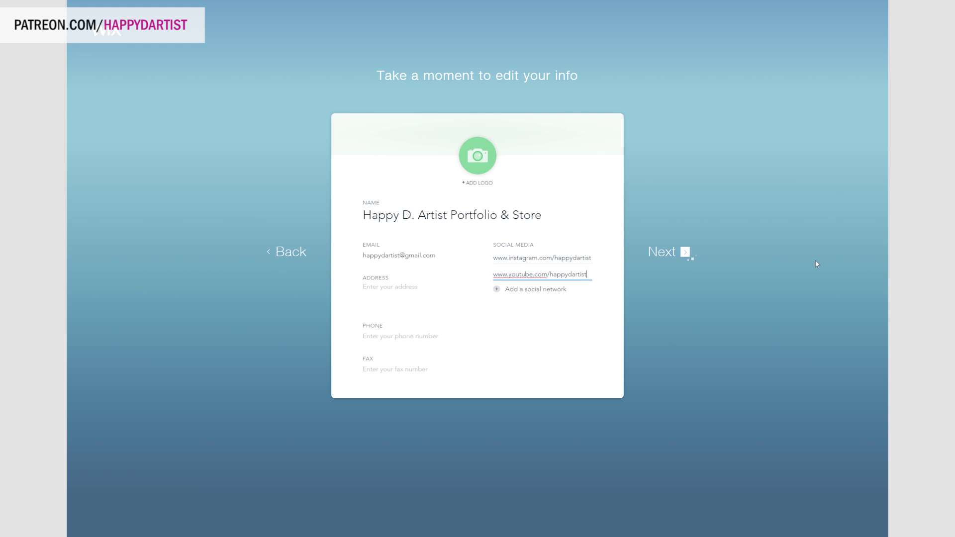
click(685, 255)
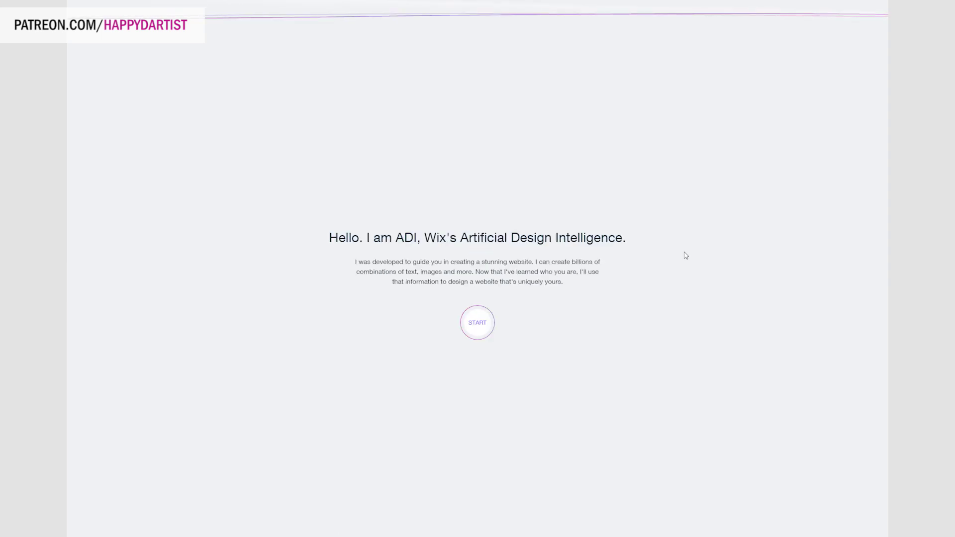
Choose the Elegant design style and have the homepage generated automatically.
click(468, 324)
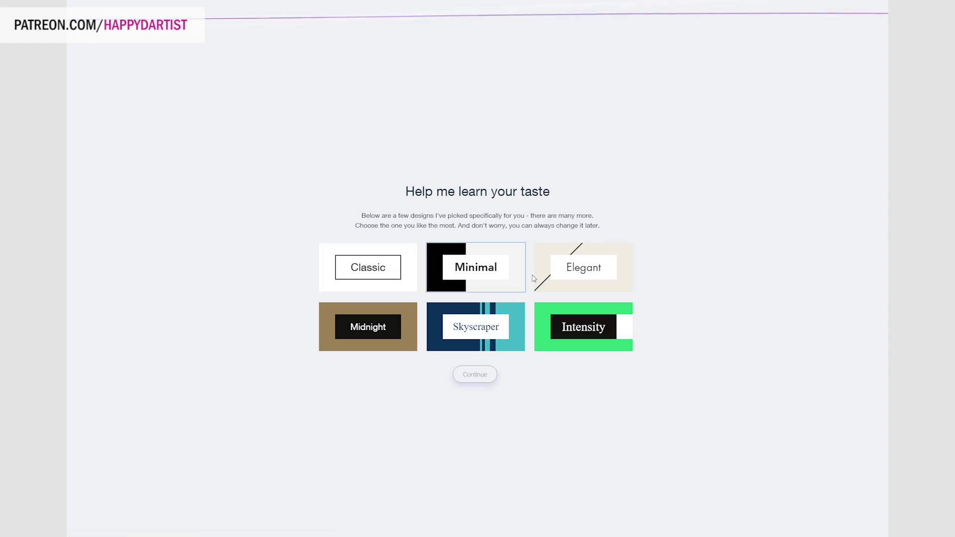
click(579, 279)
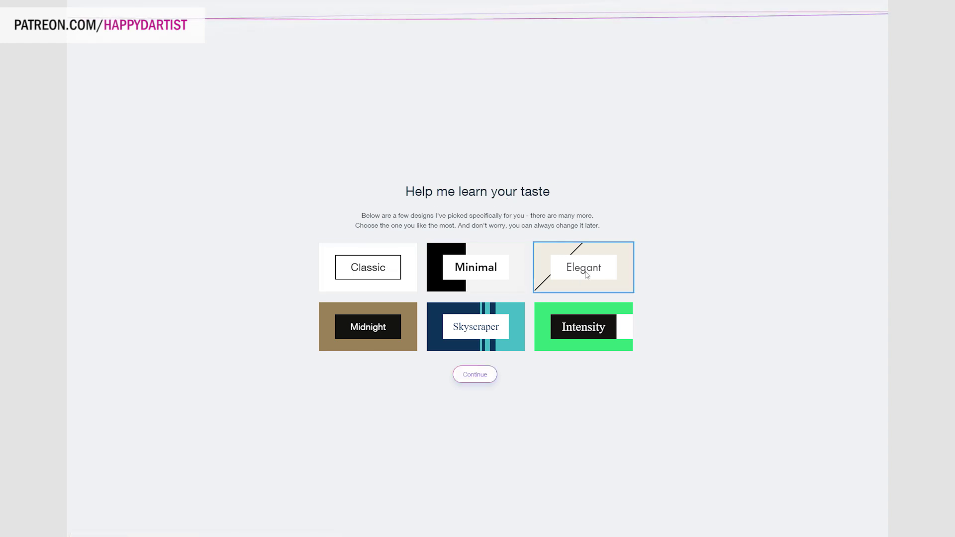
click(482, 378)
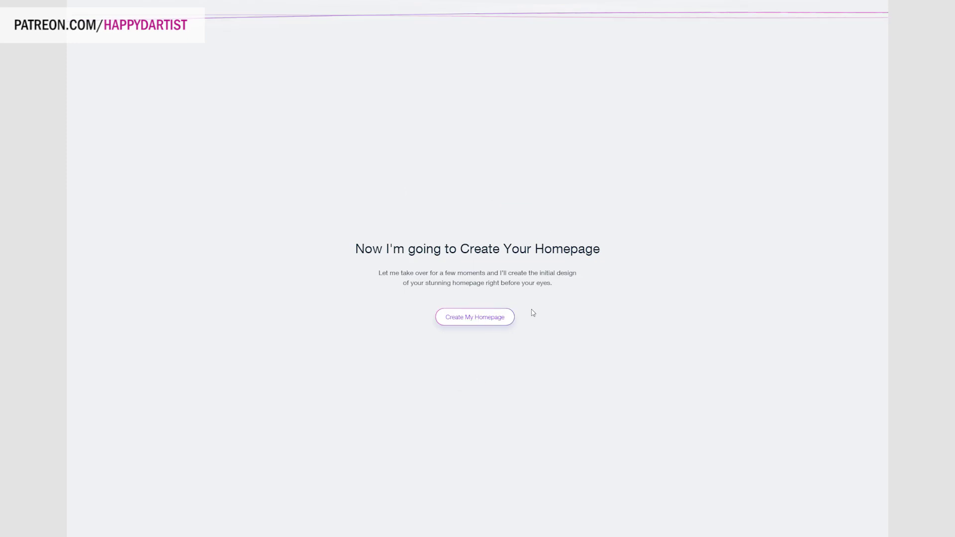
click(468, 322)
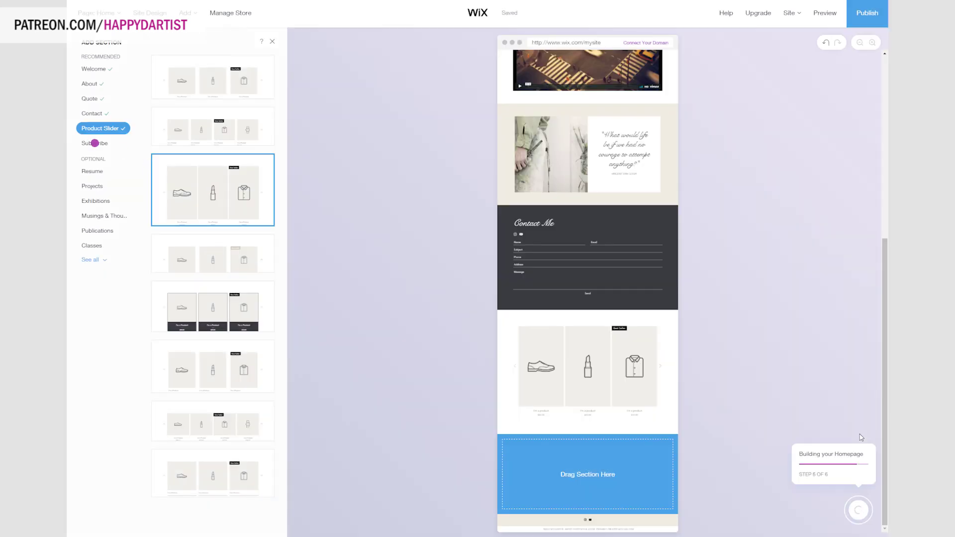
Add the fourth Subscribe layout as a new section on the homepage.
click(94, 142)
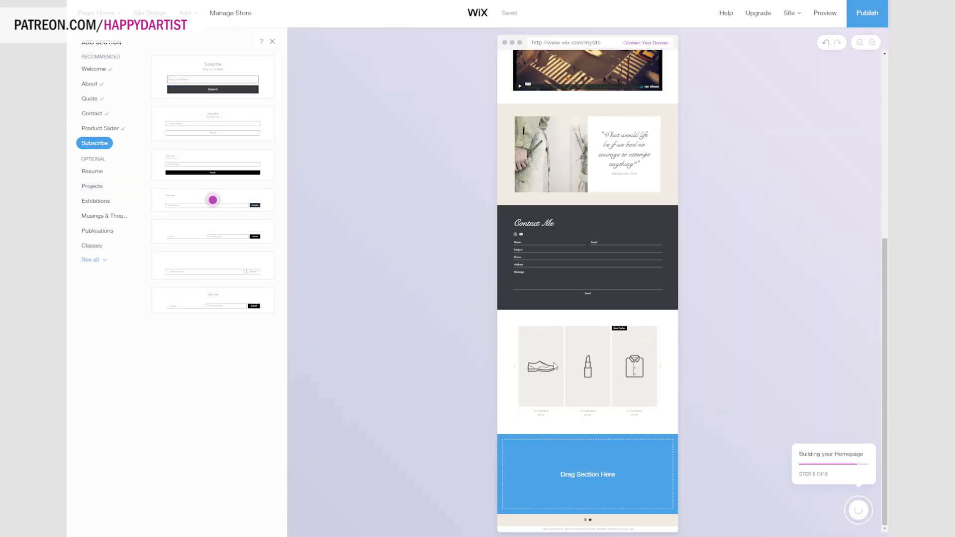
click(212, 199)
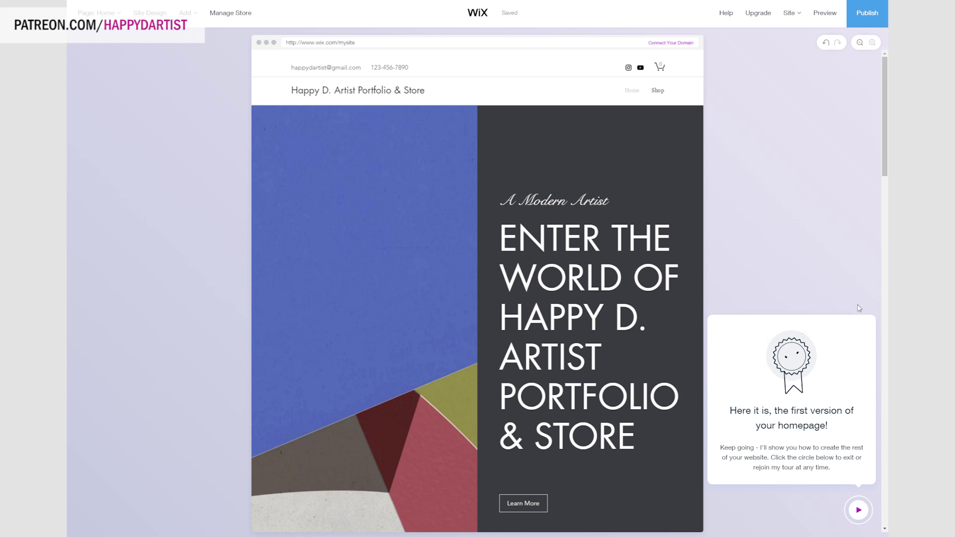
Preview the homepage from the hero down to the subscribe form, then close the preview.
click(860, 510)
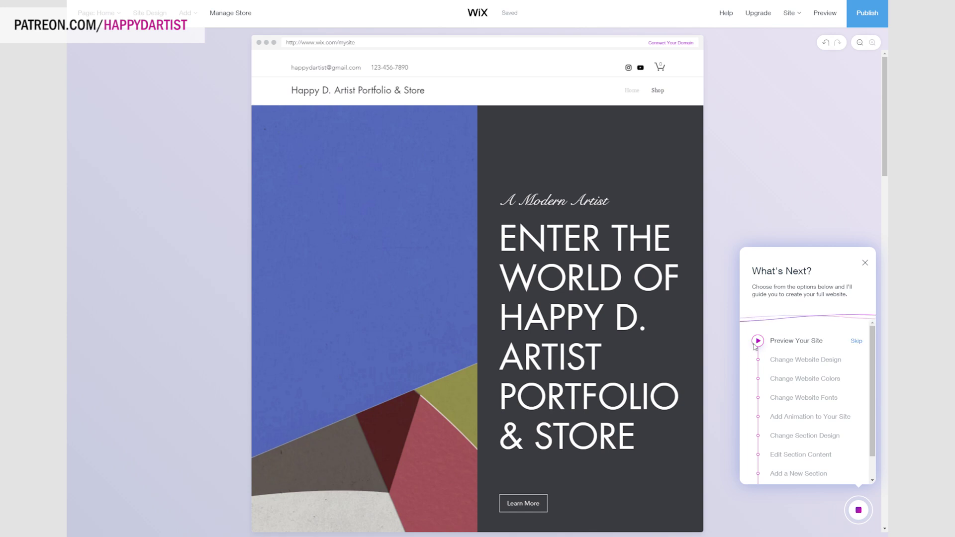
click(756, 342)
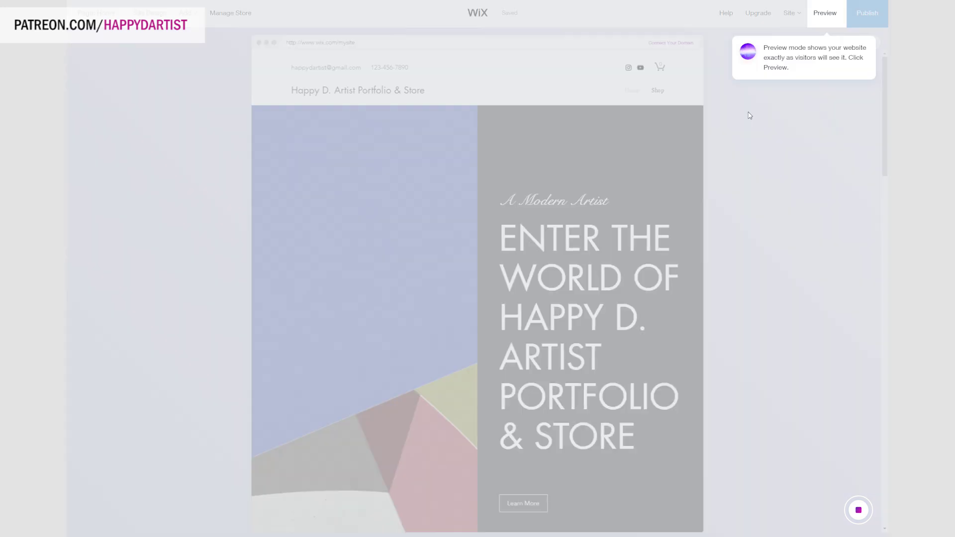
click(780, 45)
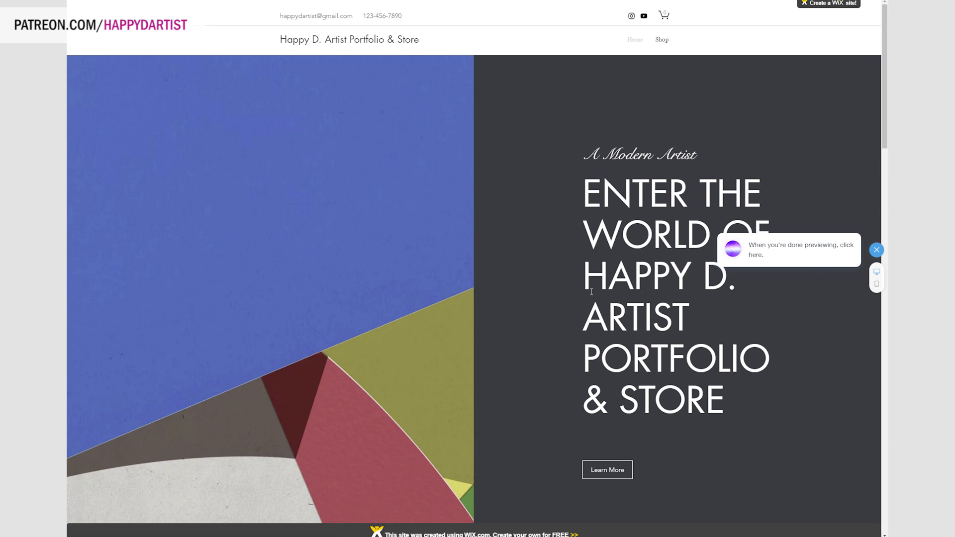
scroll(592, 292, down, 1)
scroll(591, 291, down, 9)
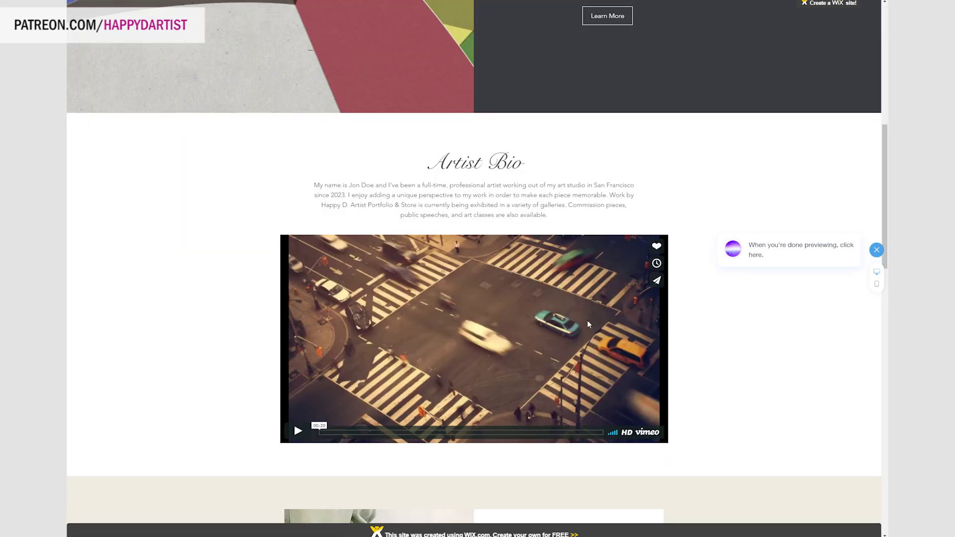
scroll(586, 320, down, 6)
scroll(607, 367, down, 10)
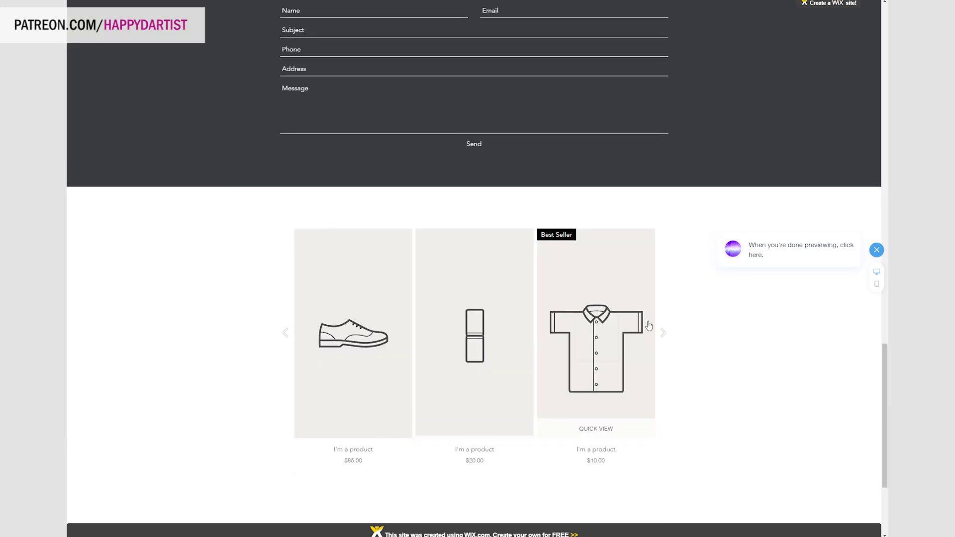
scroll(550, 417, down, 3)
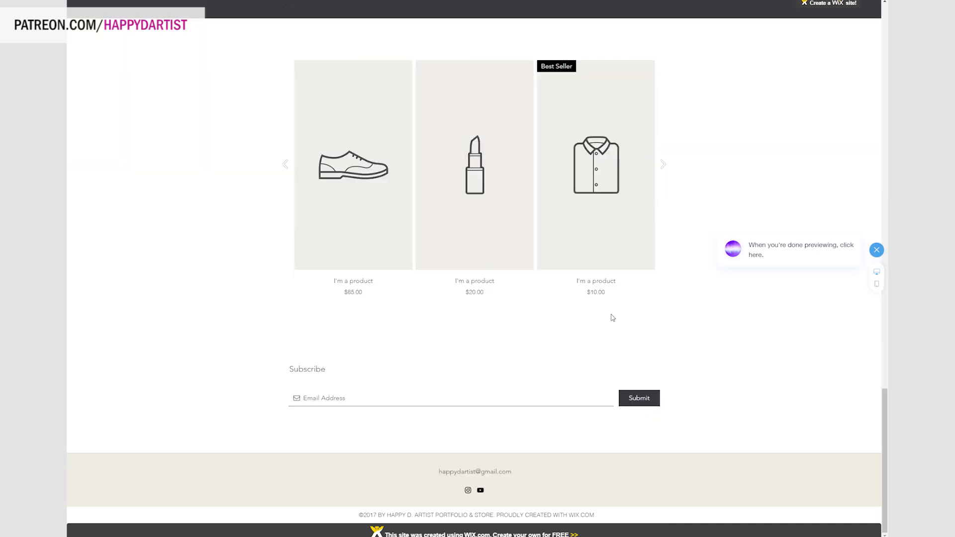
click(876, 250)
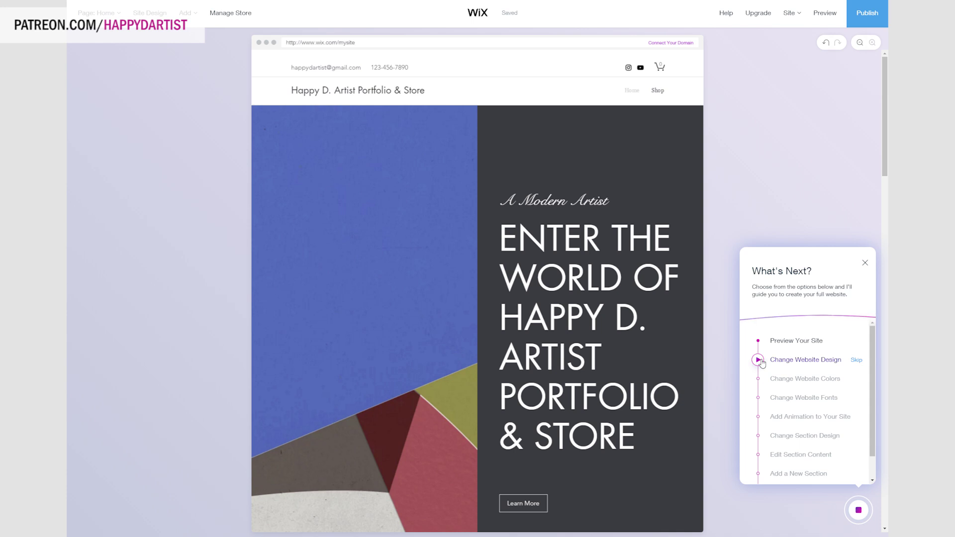
Follow the guided design-change step, review the site themes, and request a different design.
click(758, 359)
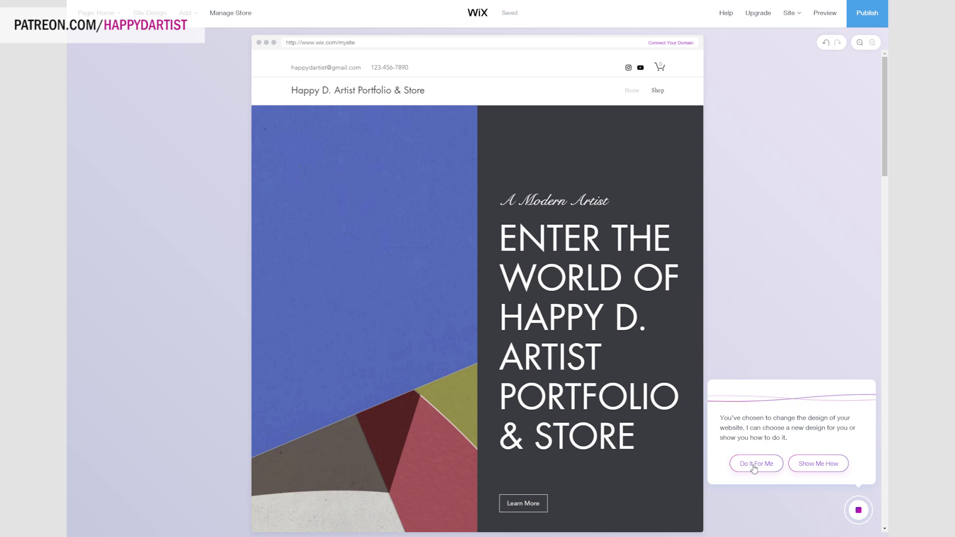
click(839, 467)
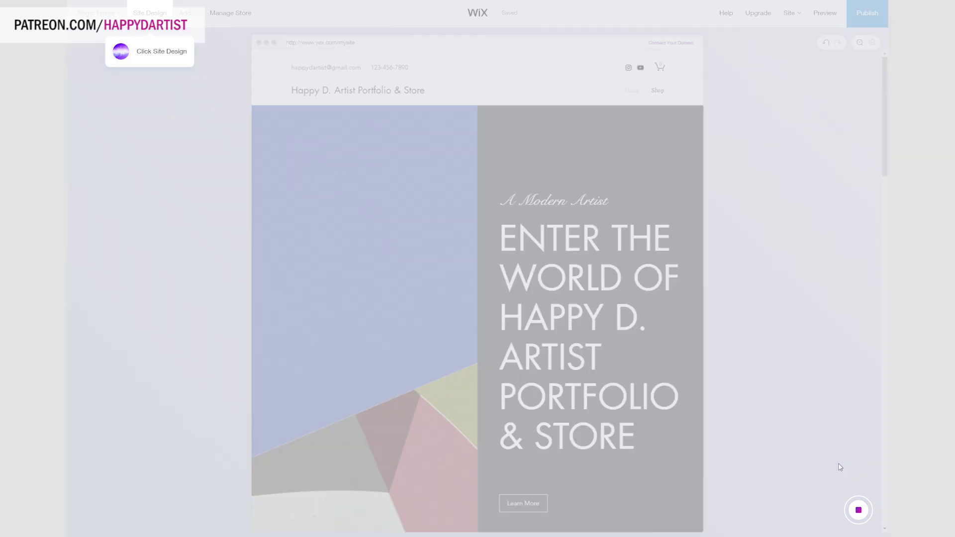
click(140, 14)
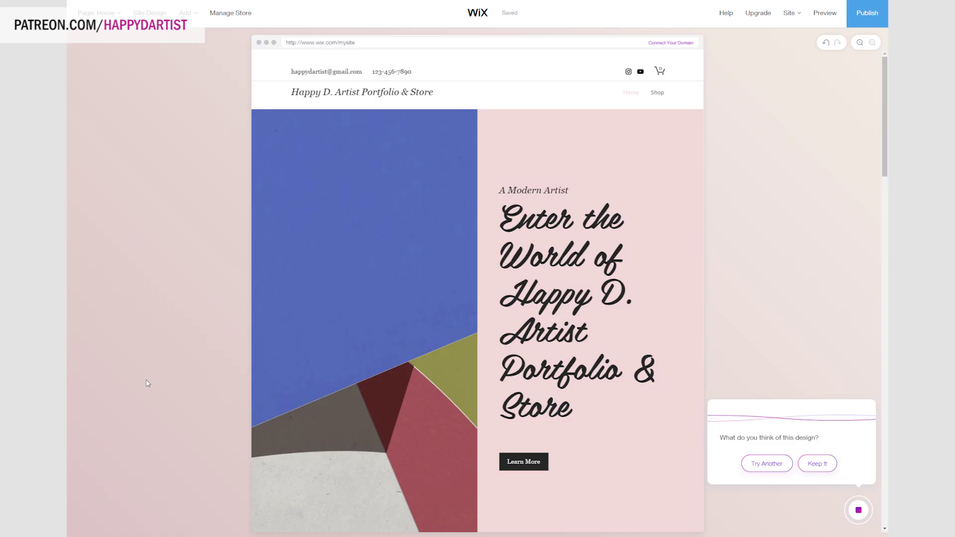
scroll(471, 229, down, 15)
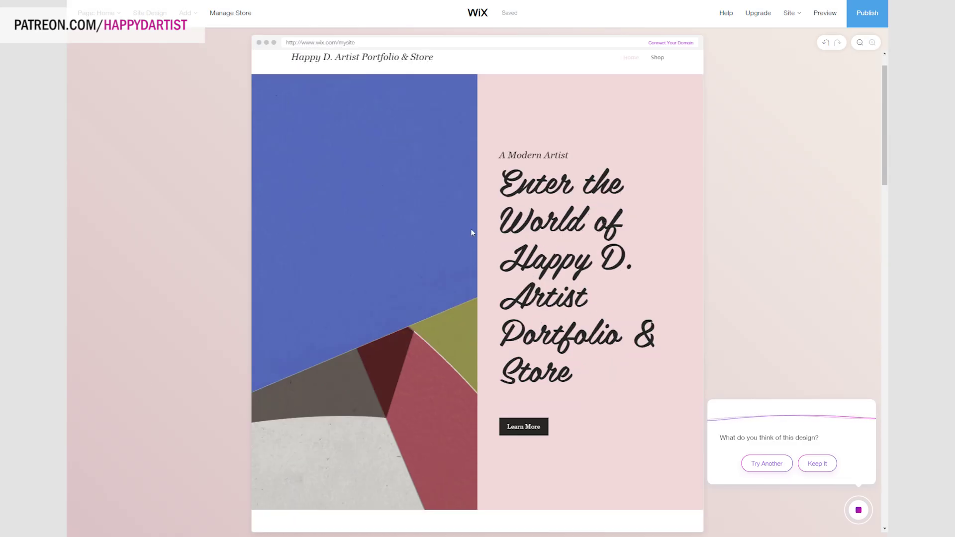
scroll(472, 233, down, 10)
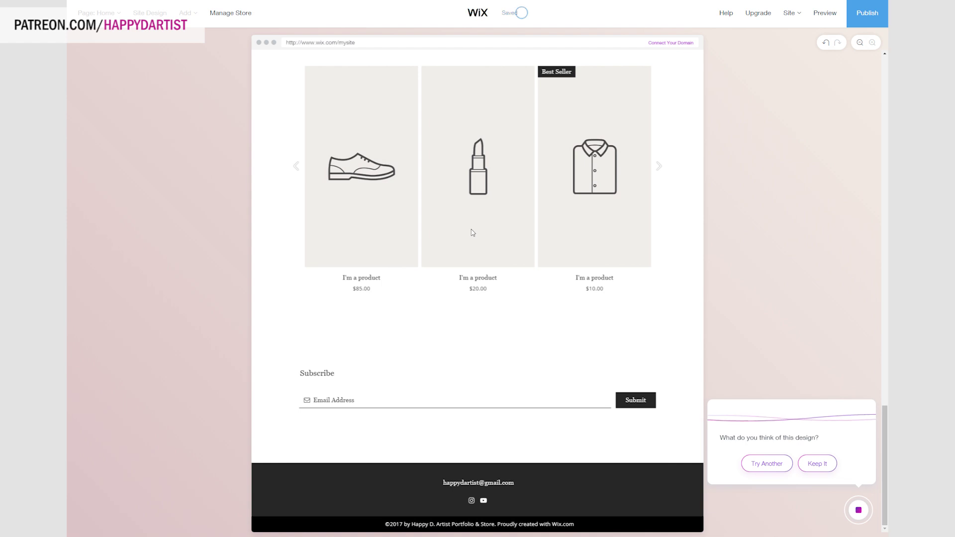
scroll(471, 232, up, 20)
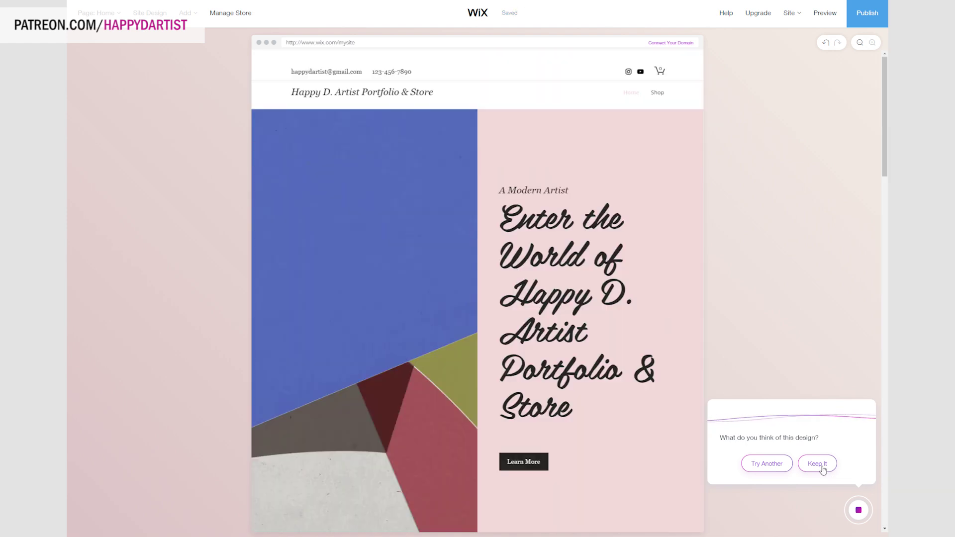
click(821, 468)
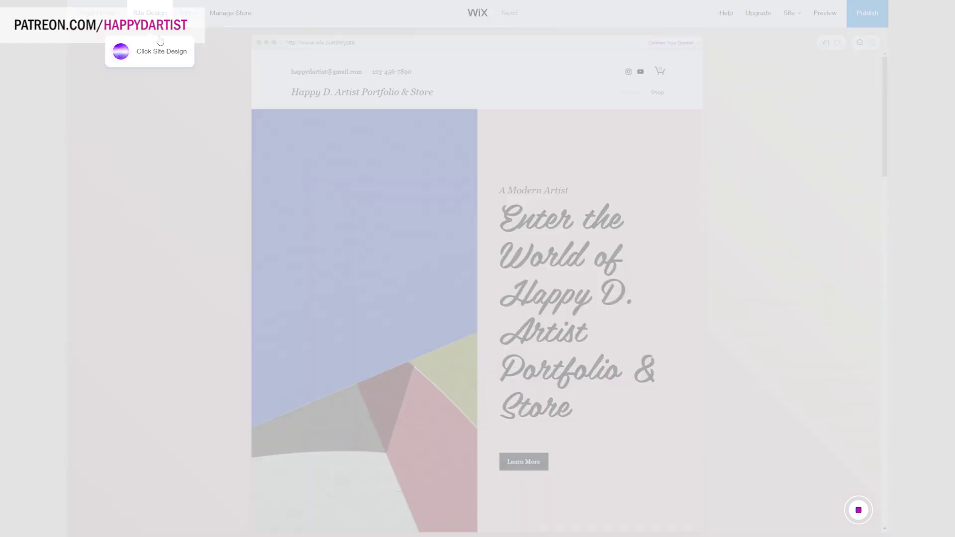
Apply the Minimal site theme and skip the website colours step.
click(150, 14)
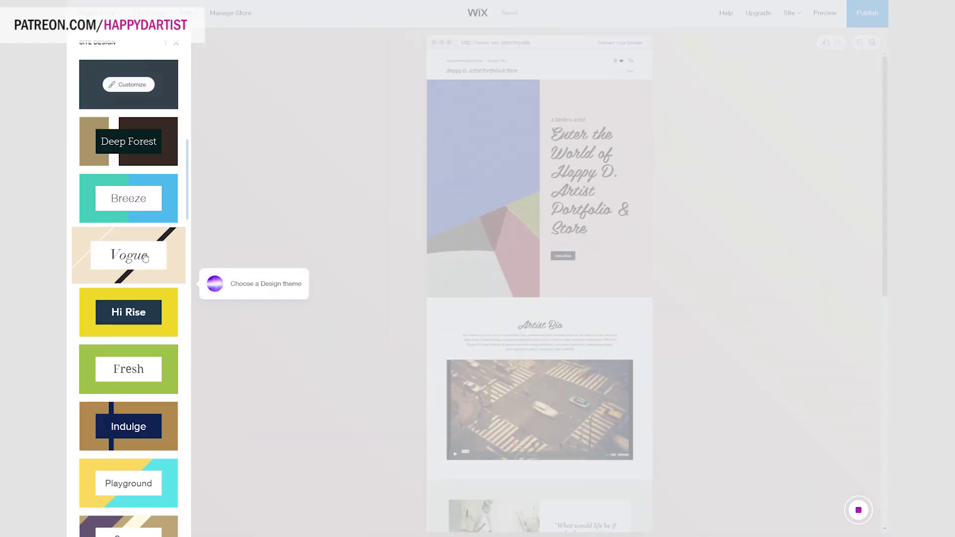
scroll(145, 257, down, 15)
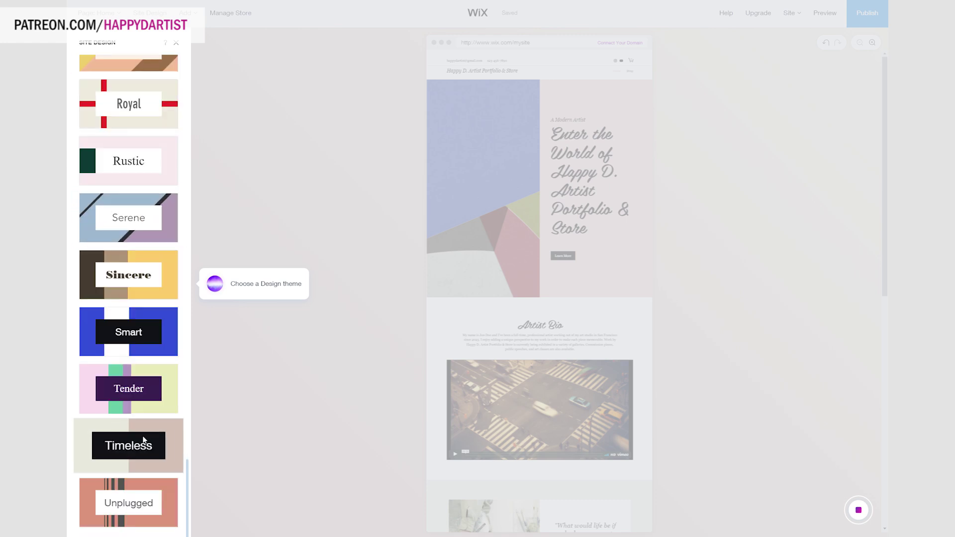
scroll(144, 439, up, 20)
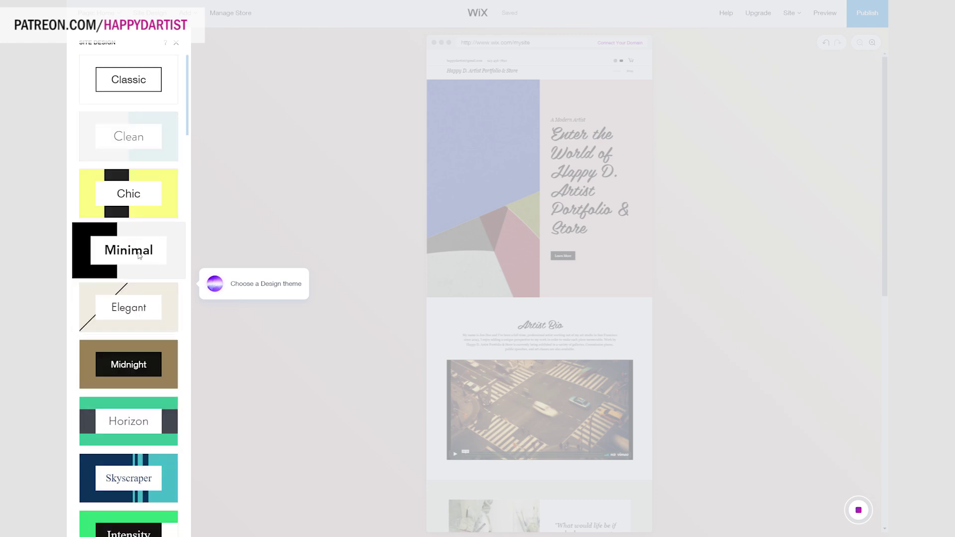
click(140, 256)
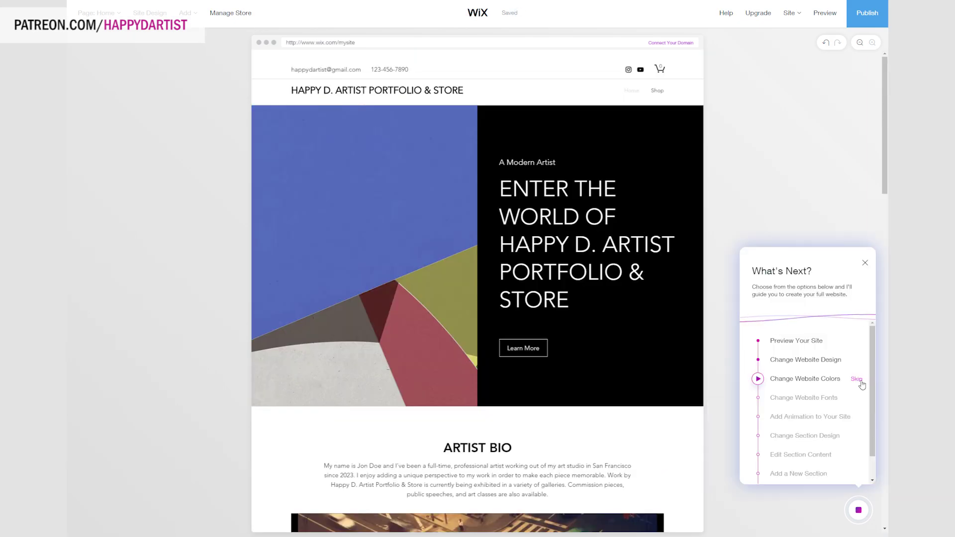
click(856, 378)
click(865, 263)
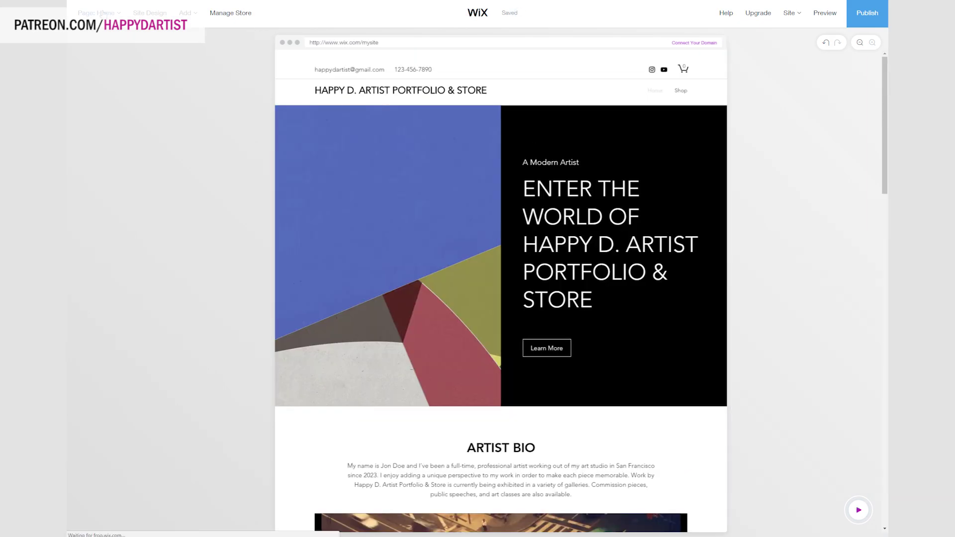
Select the welcome section and start replacing its image.
click(102, 13)
click(451, 142)
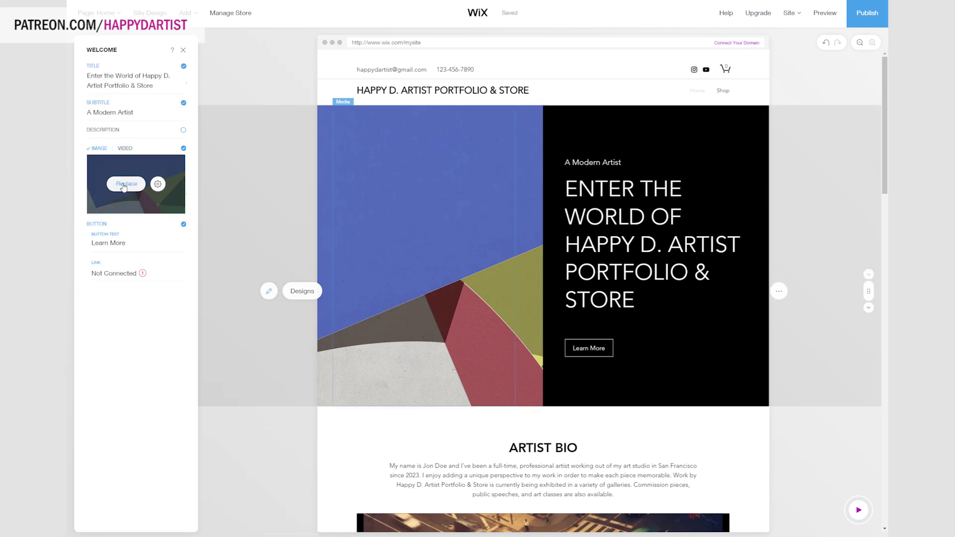
click(124, 185)
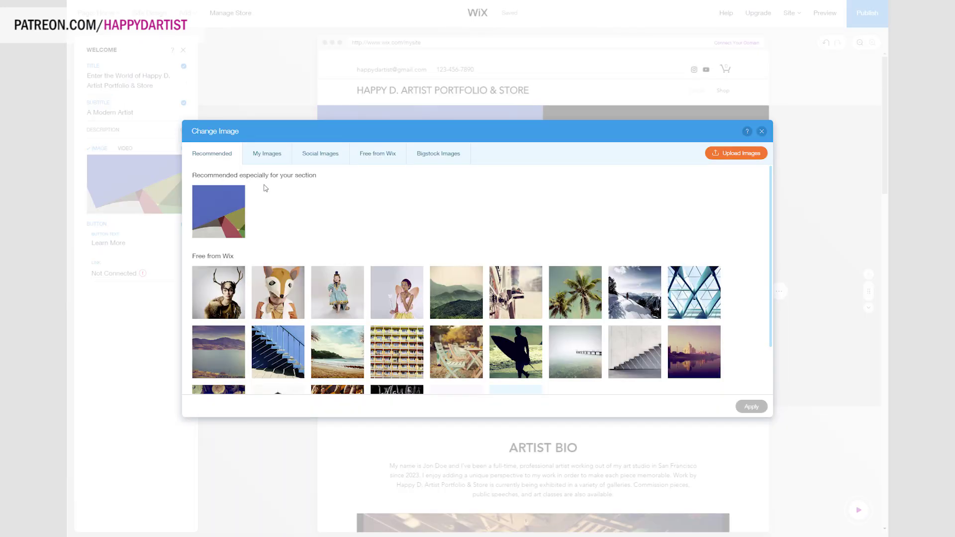
Upload because sm.jpg to My Images and apply it as the welcome section's picture.
click(274, 158)
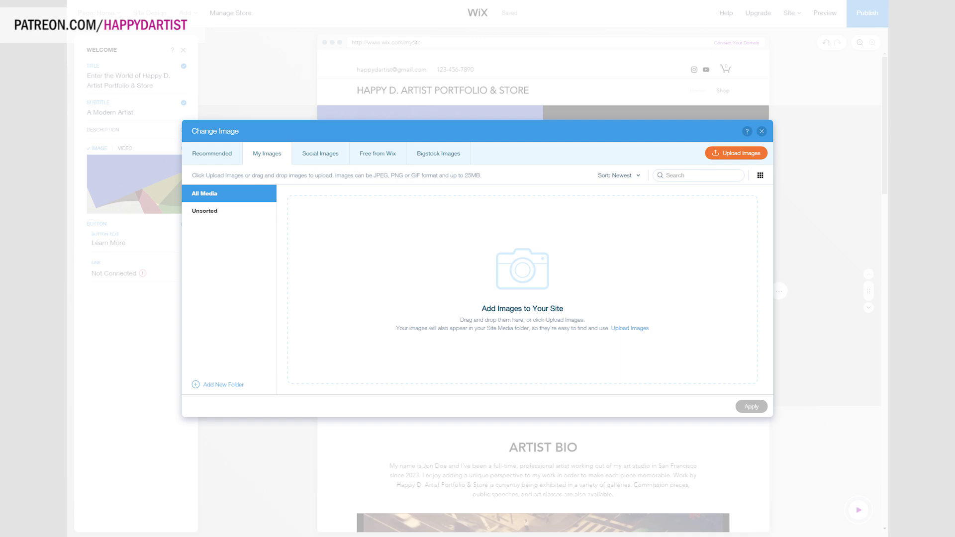
drag(522, 288, 559, 304)
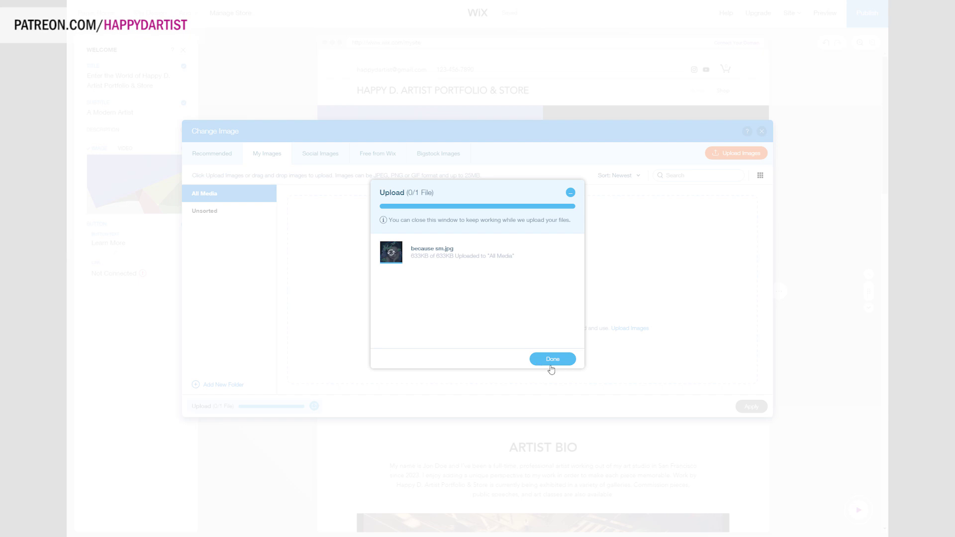
click(554, 359)
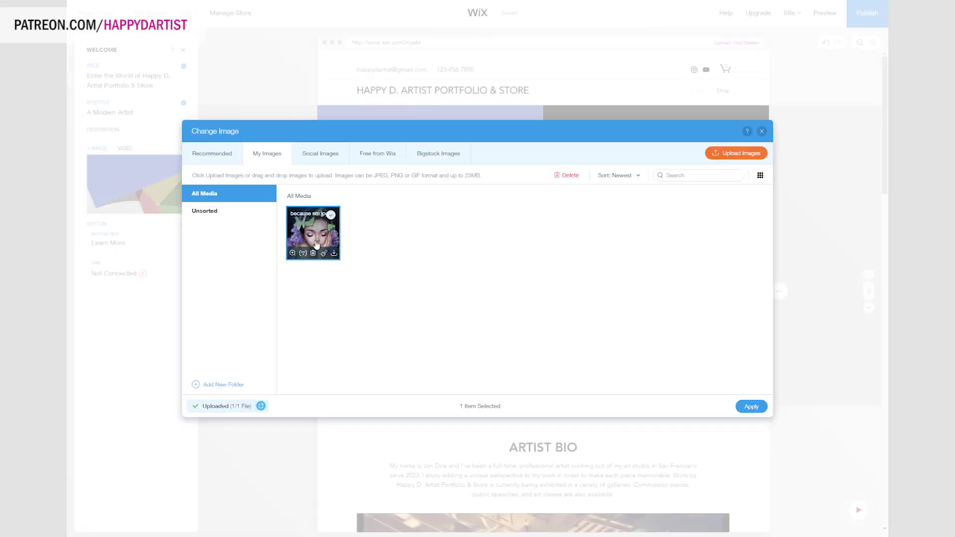
click(755, 406)
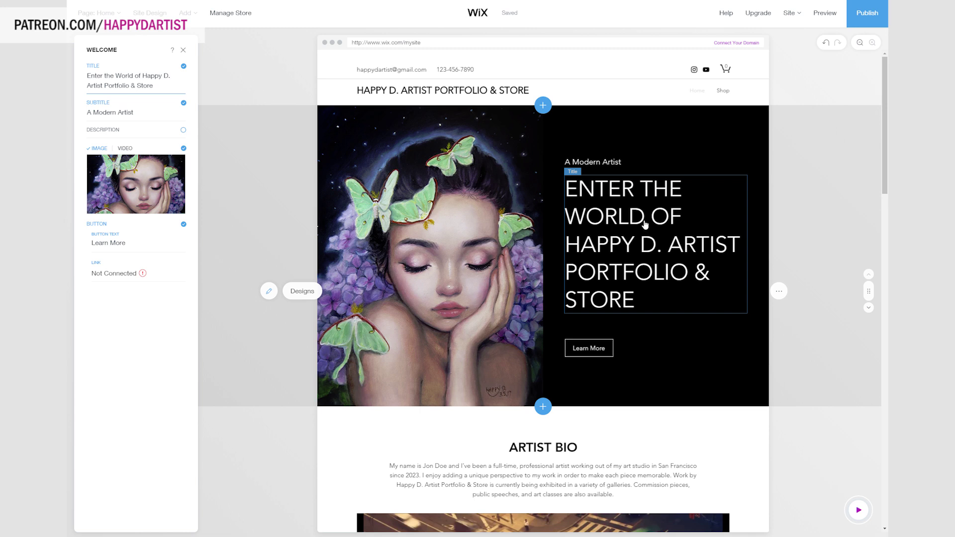
Replace the welcome subtitle with 'Happy D. Artist'.
click(613, 164)
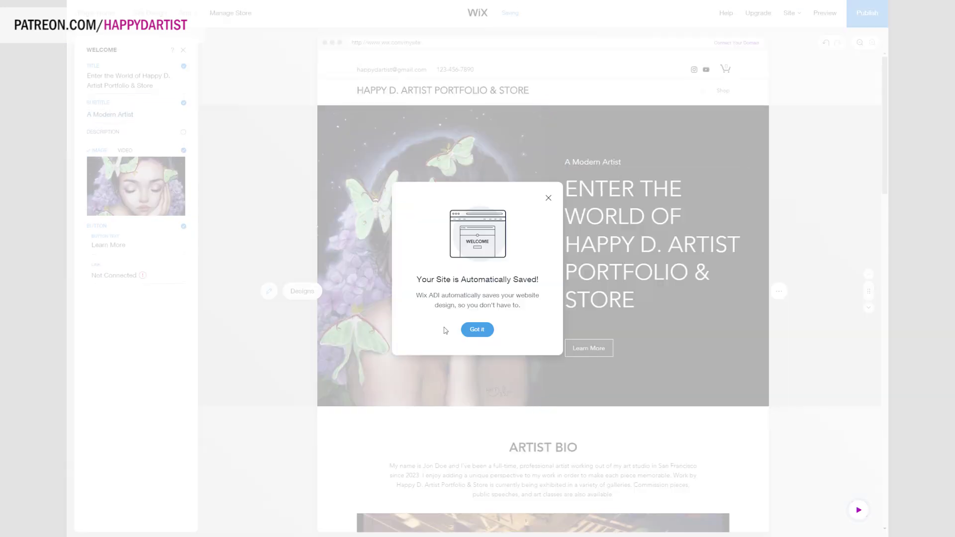
click(477, 329)
click(593, 163)
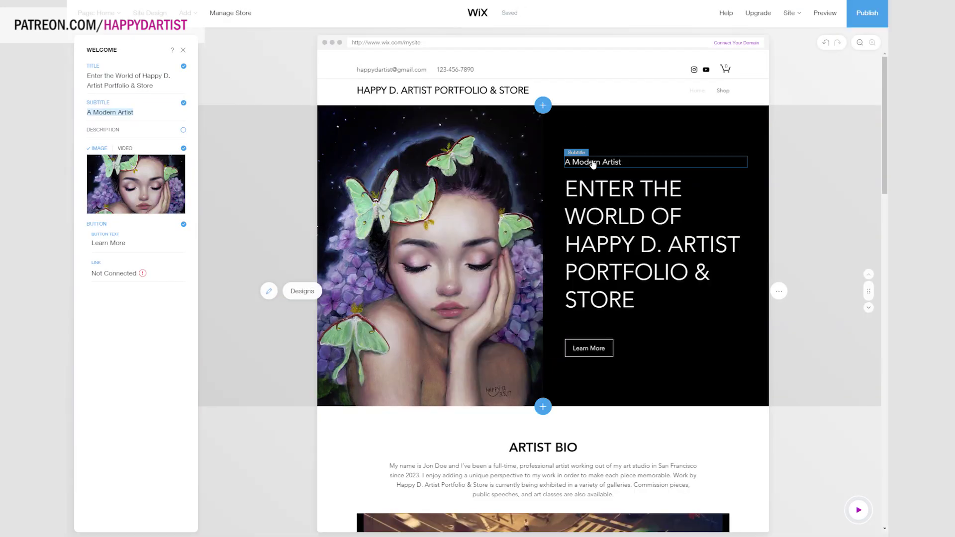
text(H)
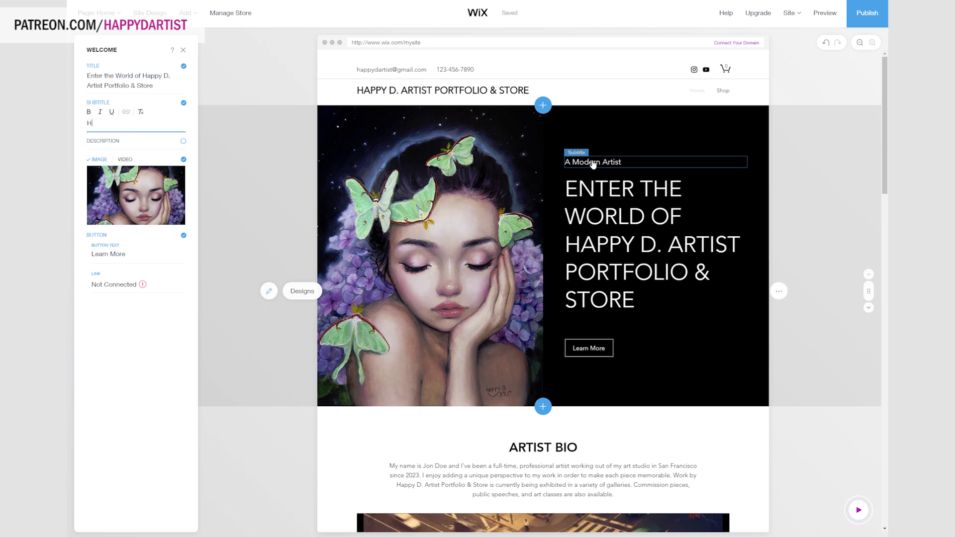
text(appy D. Artist)
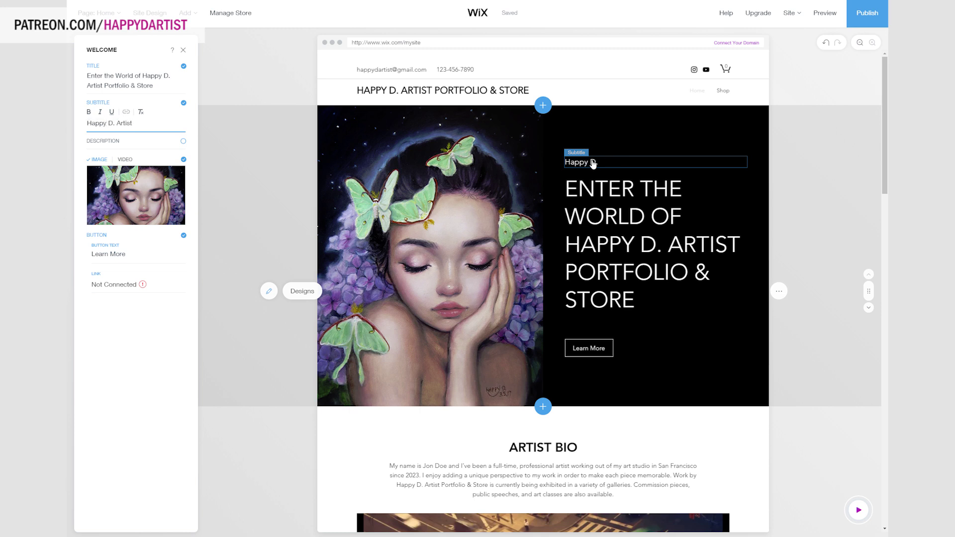
click(594, 244)
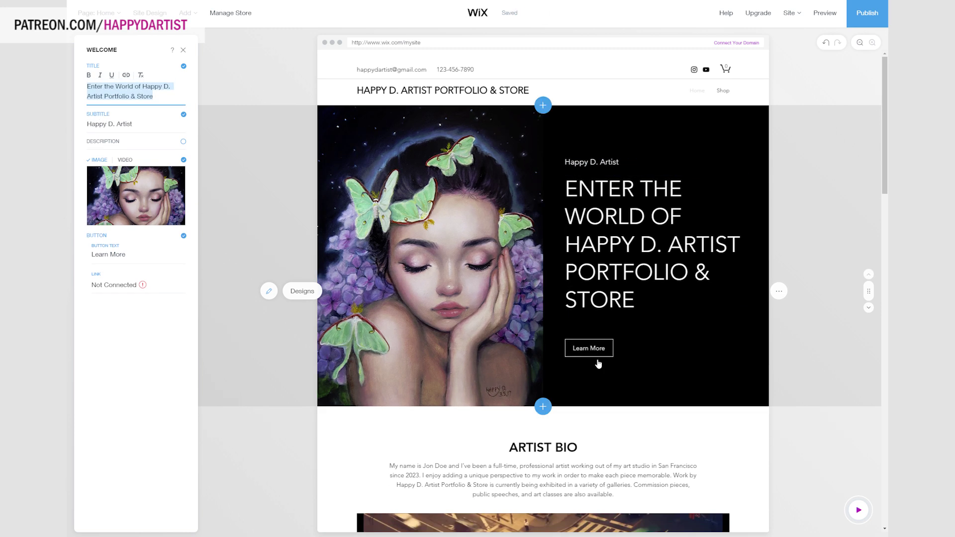
Relabel the welcome button 'Shop' and link it to the Shop page.
click(130, 255)
text(S)
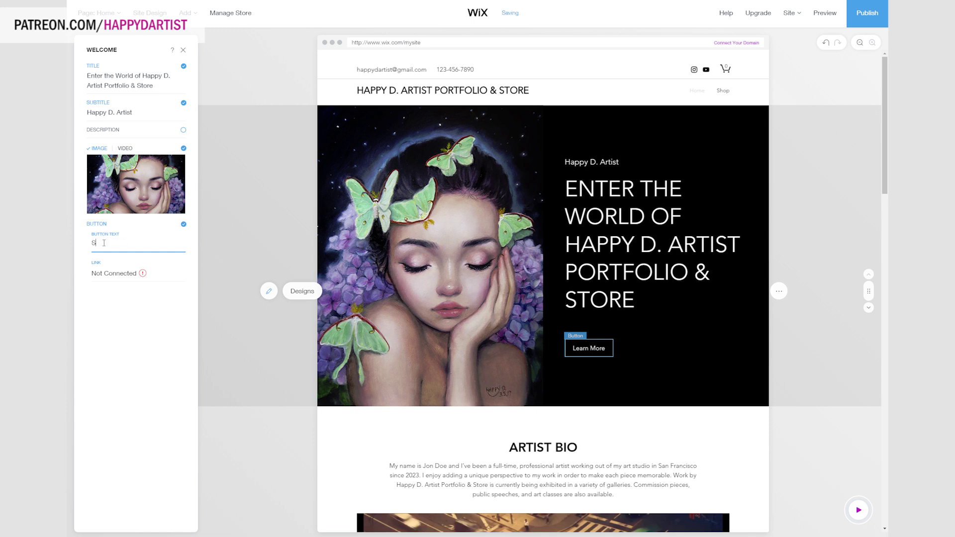
text(hop)
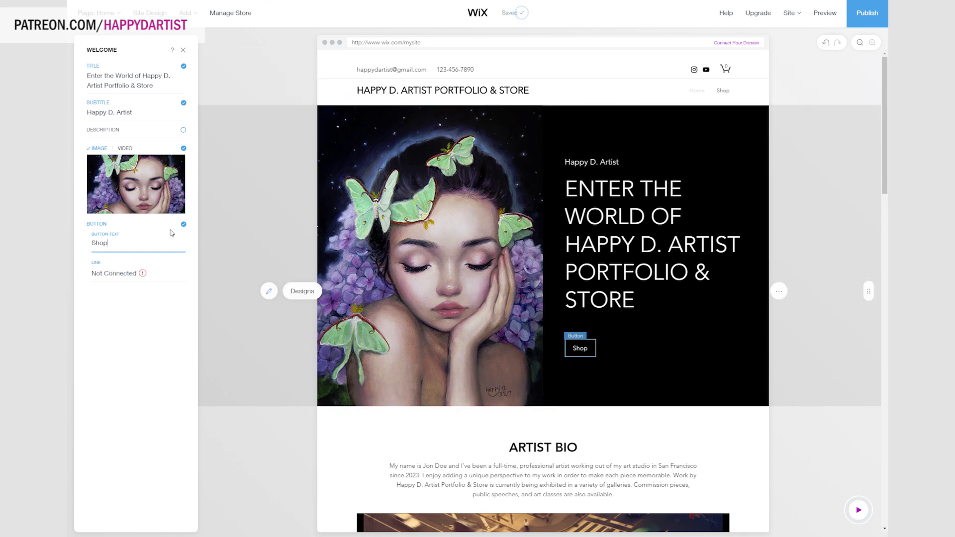
click(132, 273)
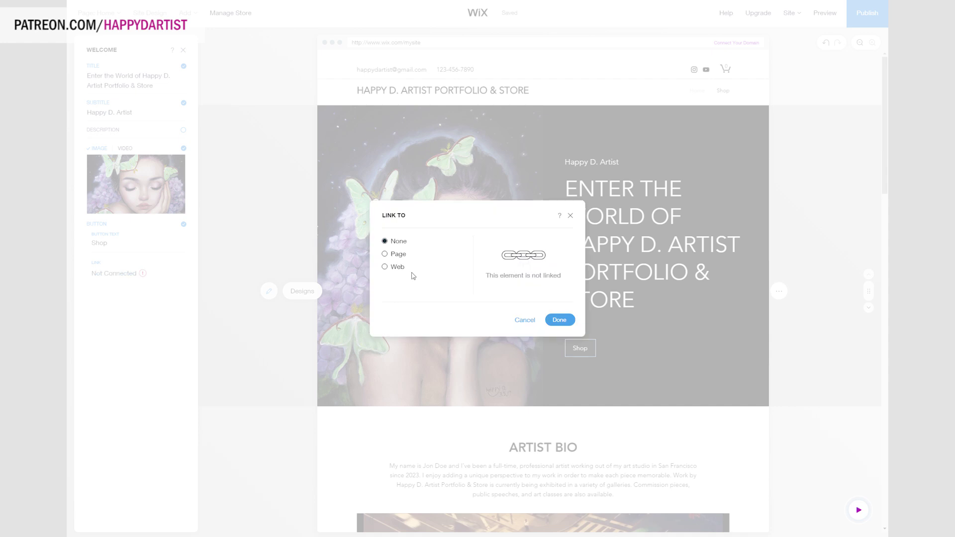
click(404, 254)
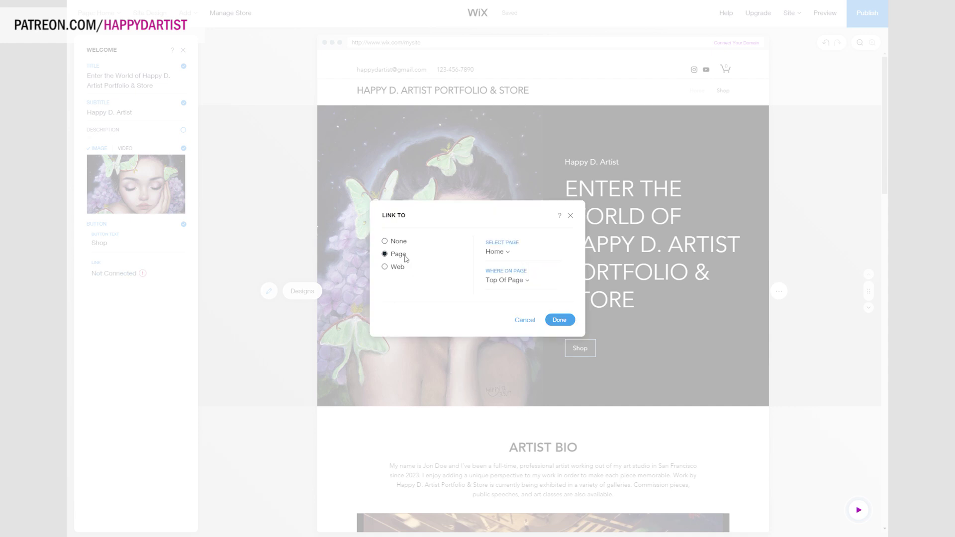
click(501, 255)
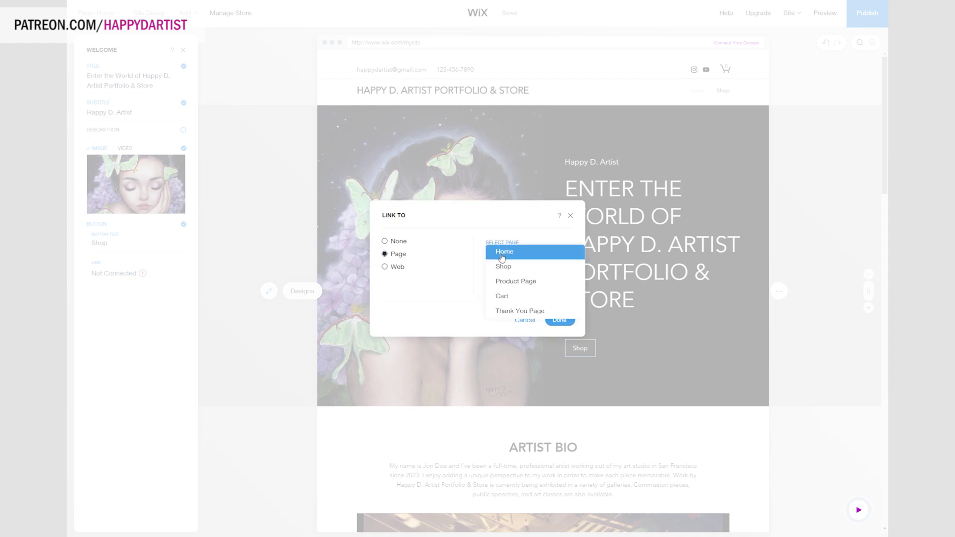
click(507, 273)
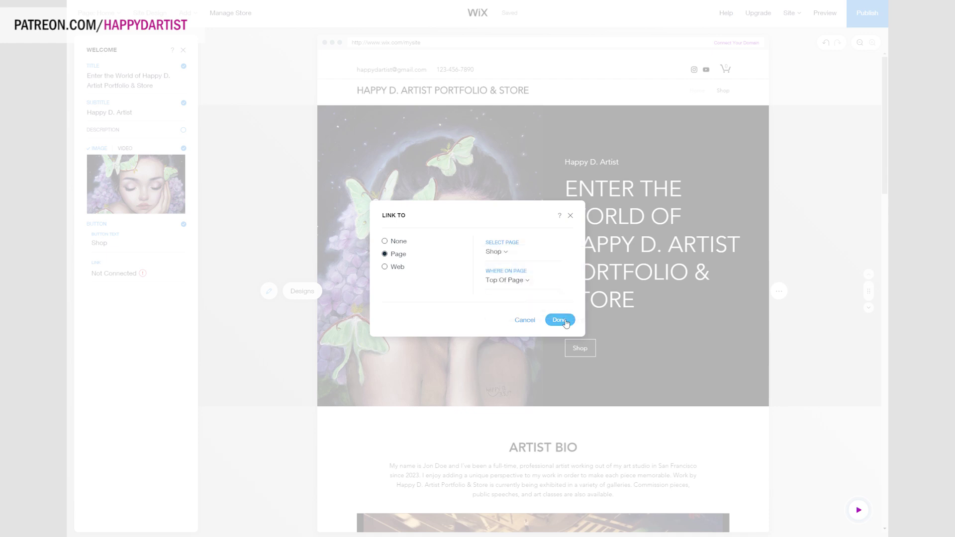
click(565, 321)
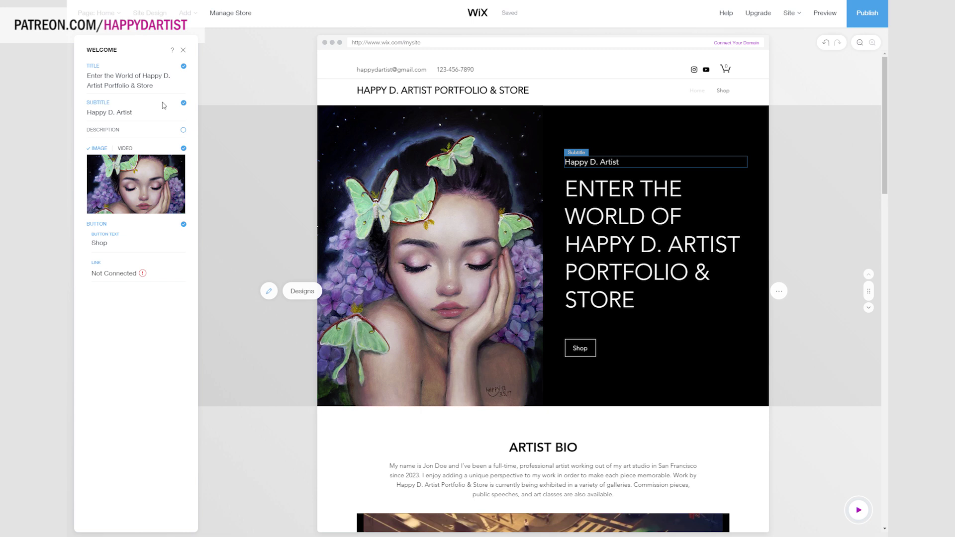
scroll(694, 305, down, 6)
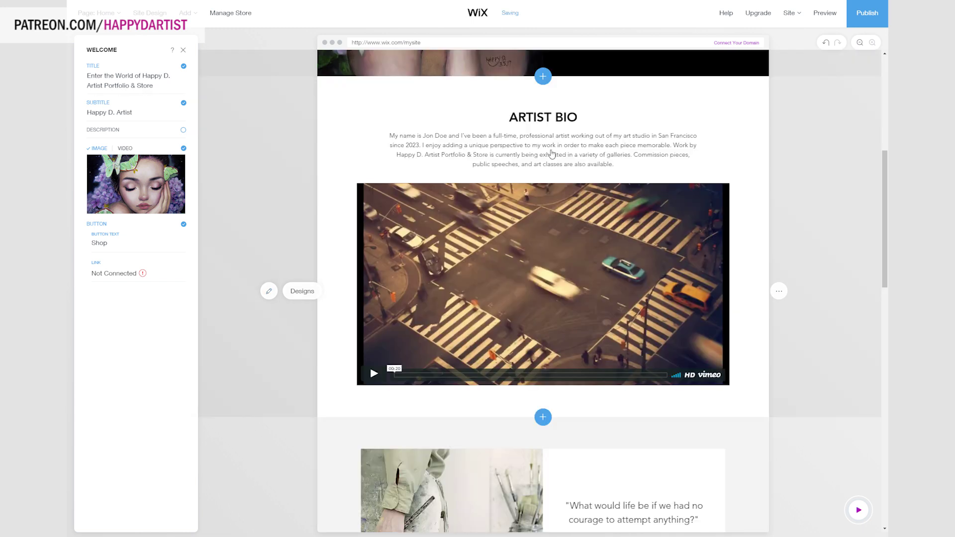
scroll(549, 154, up, 1)
triple_click(119, 187)
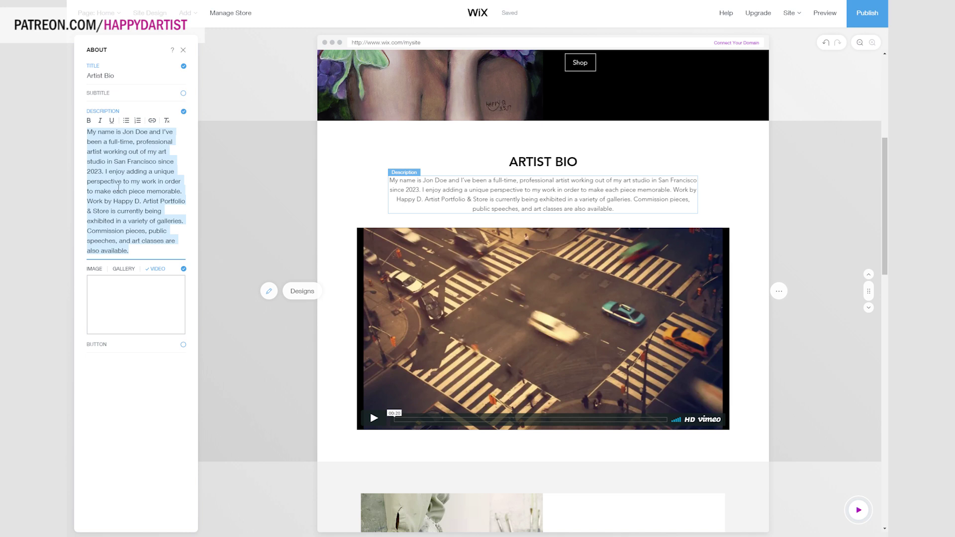
text(Happy D.)
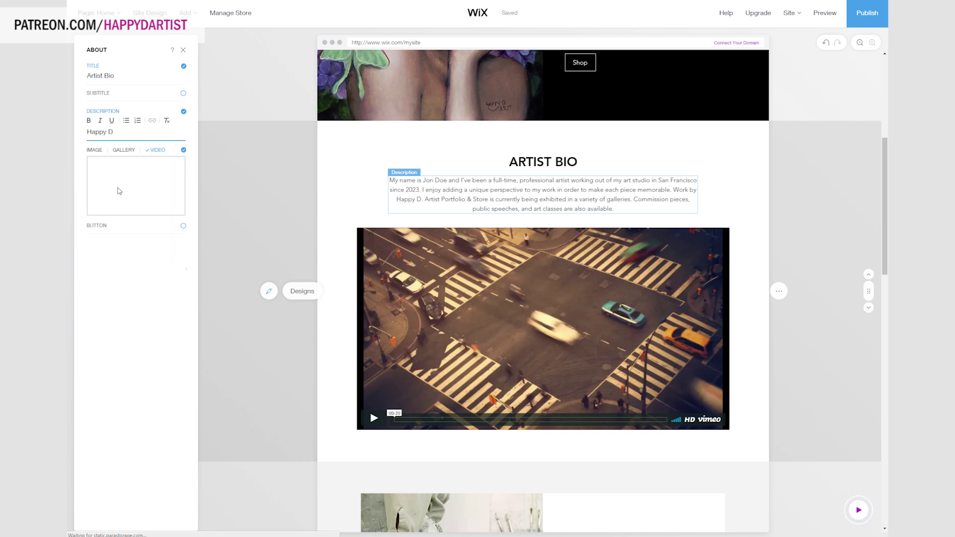
key(BackSpace)
key(BackSpace)
text(is an artist from Oakland, CA)
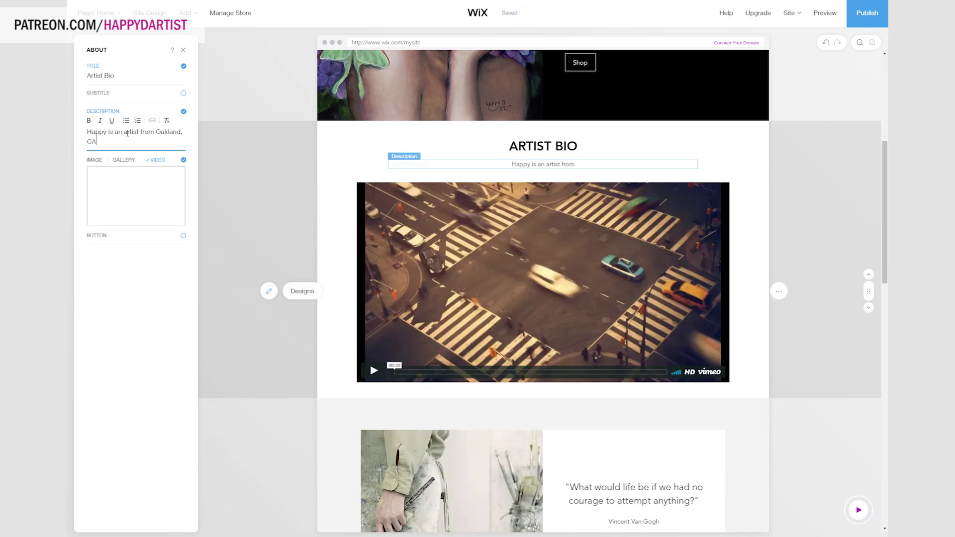
text( who specializes in oil paintings of ethereal women in surreal)
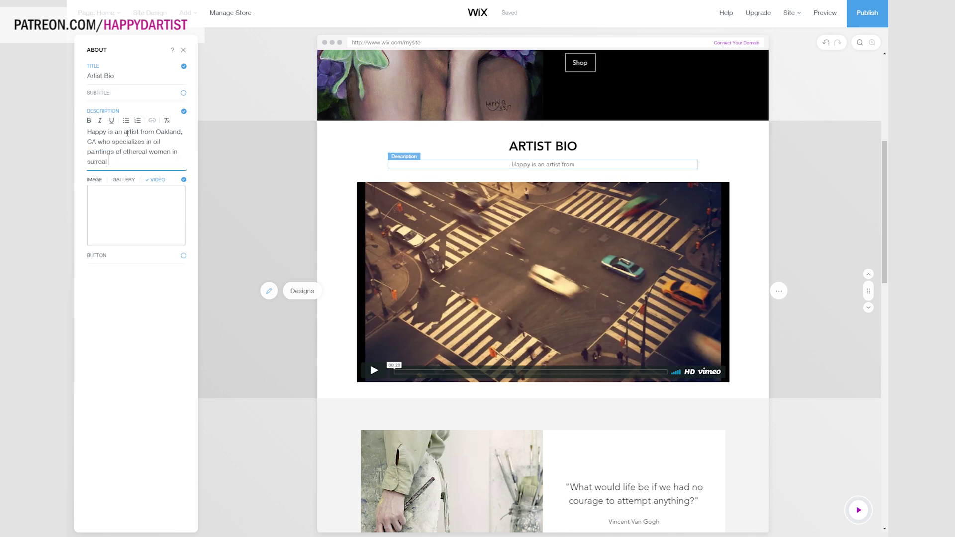
text( settings. She has e)
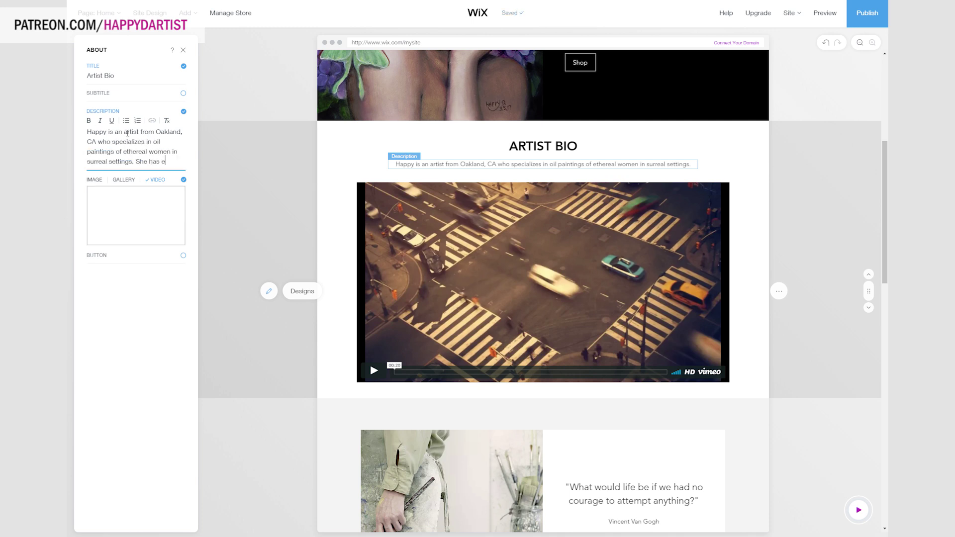
text(xhibited in galleries and sold to private collections all around the world)
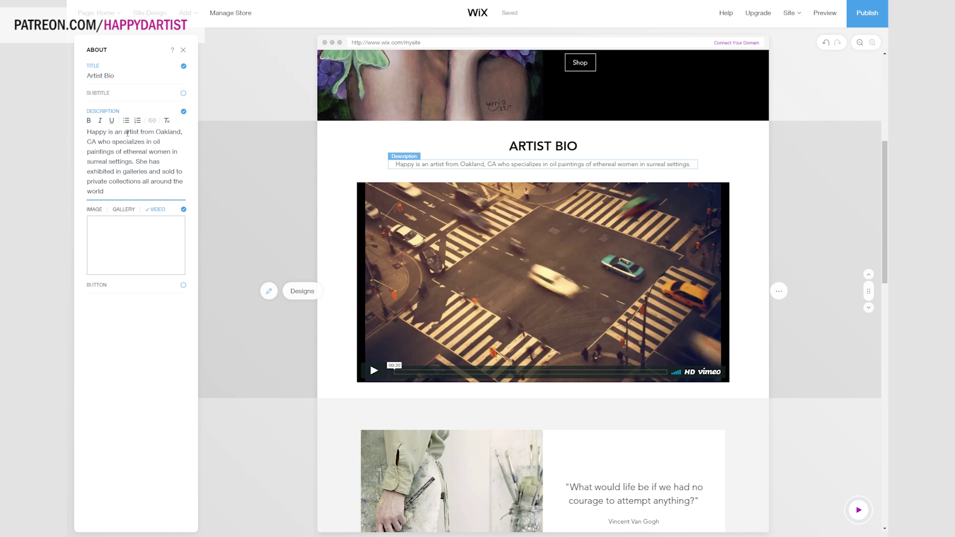
text(.)
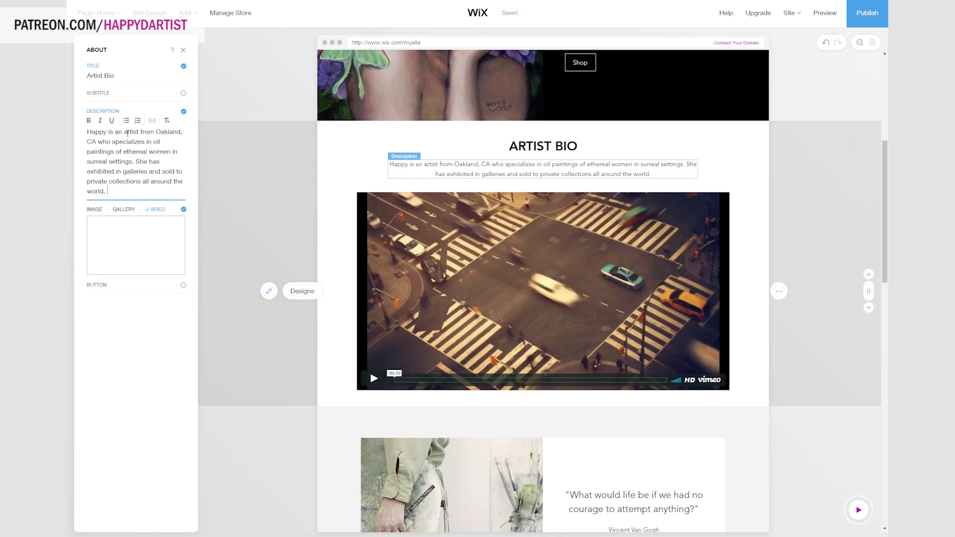
text( A self taught artist raised in )
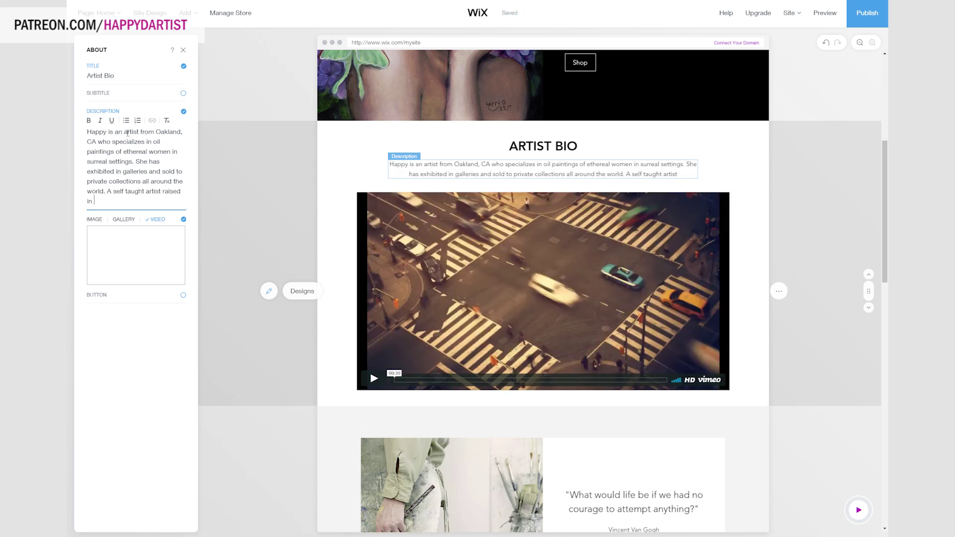
text(China, her works contain vivi)
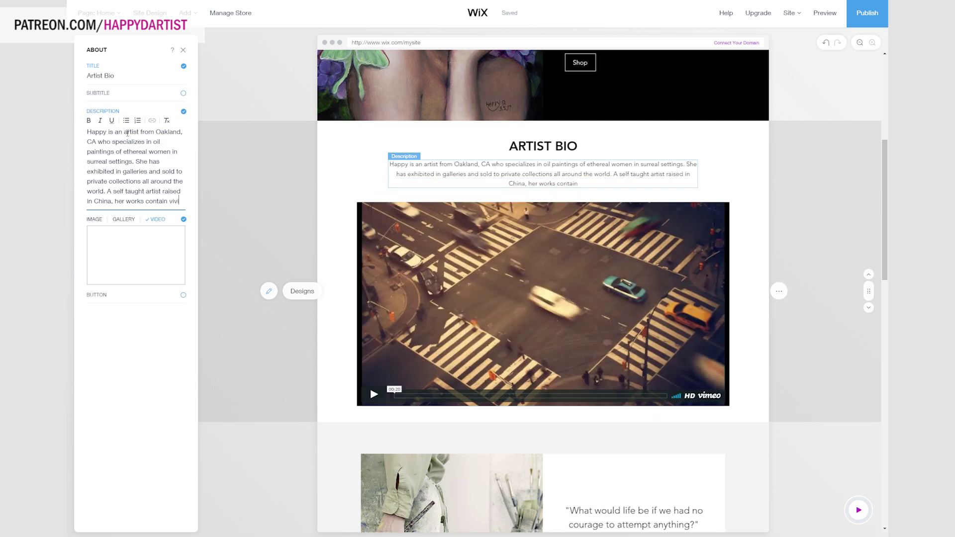
text(d imagery and a poetic )
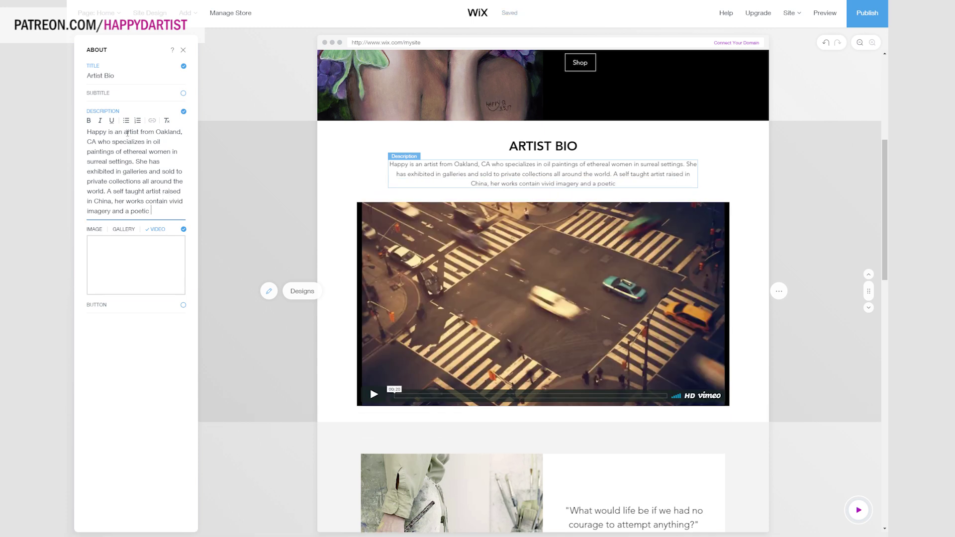
text(darkness)
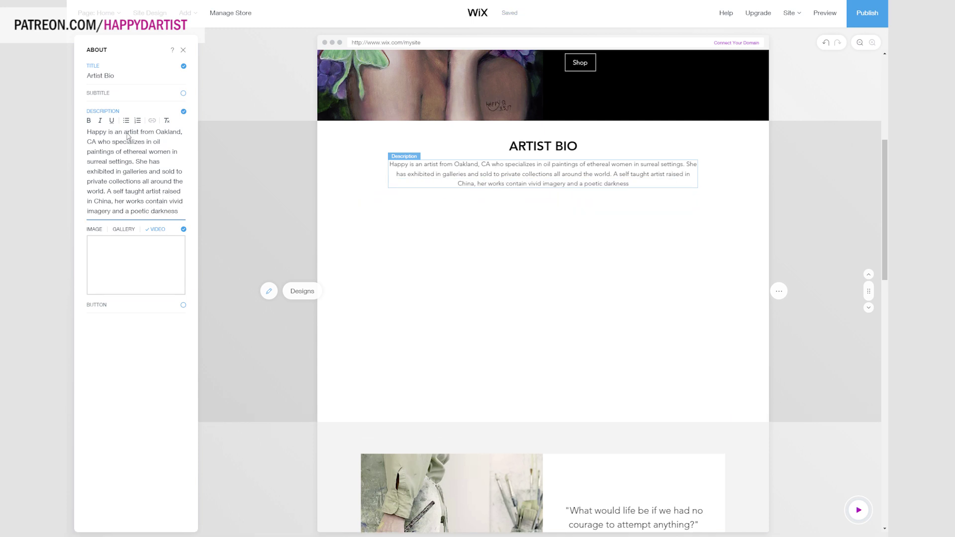
text( meant to transport the viewer into a headspace)
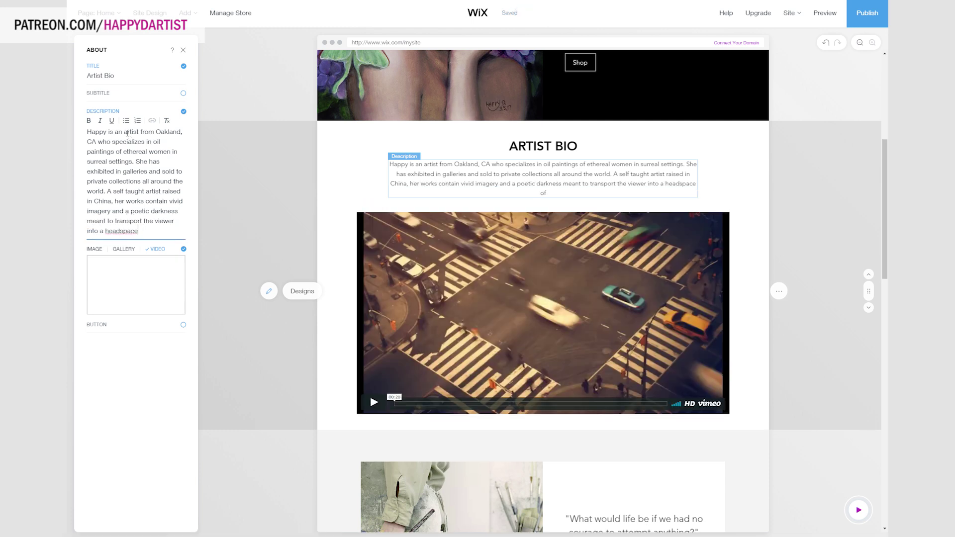
key(BackSpace)
key(BackSpace)
key(BackSpace)
key(BackSpace)
key(BackSpace)
key(BackSpace)
key(BackSpace)
key(BackSpace)
key(BackSpace)
key(BackSpace)
key(BackSpace)
key(BackSpace)
key(BackSpace)
key(BackSpace)
key(BackSpace)
key(BackSpace)
key(BackSpace)
text('s head space into a u)
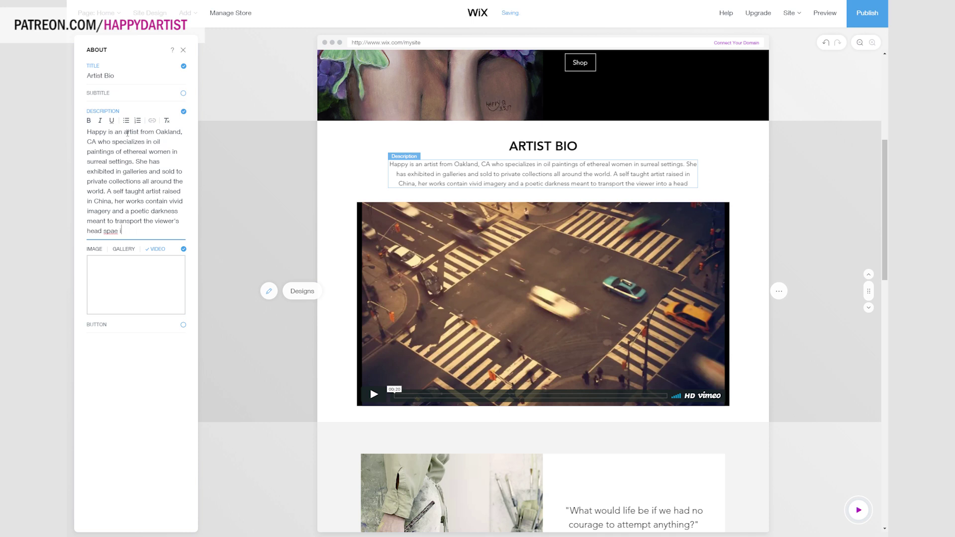
text(niverse without)
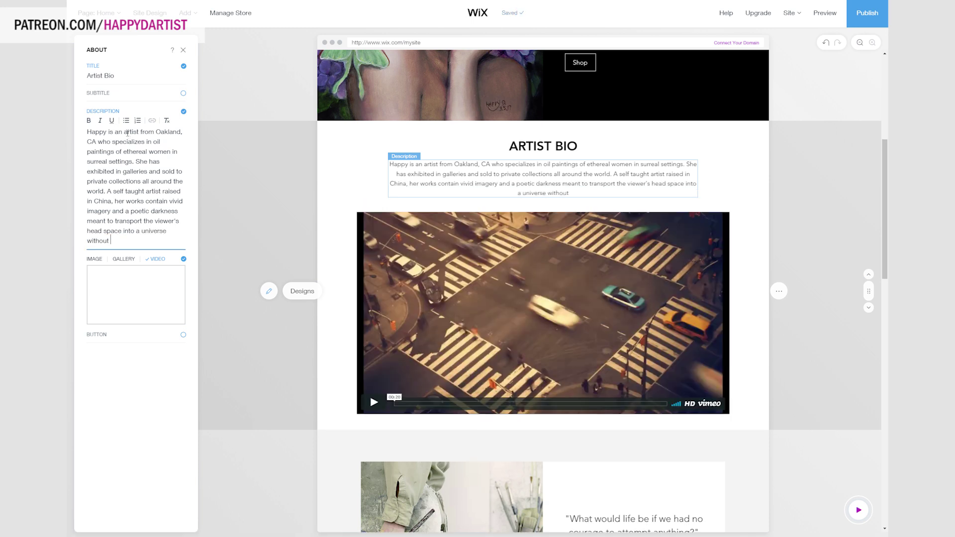
text( the rules of logic, physics, or reality.)
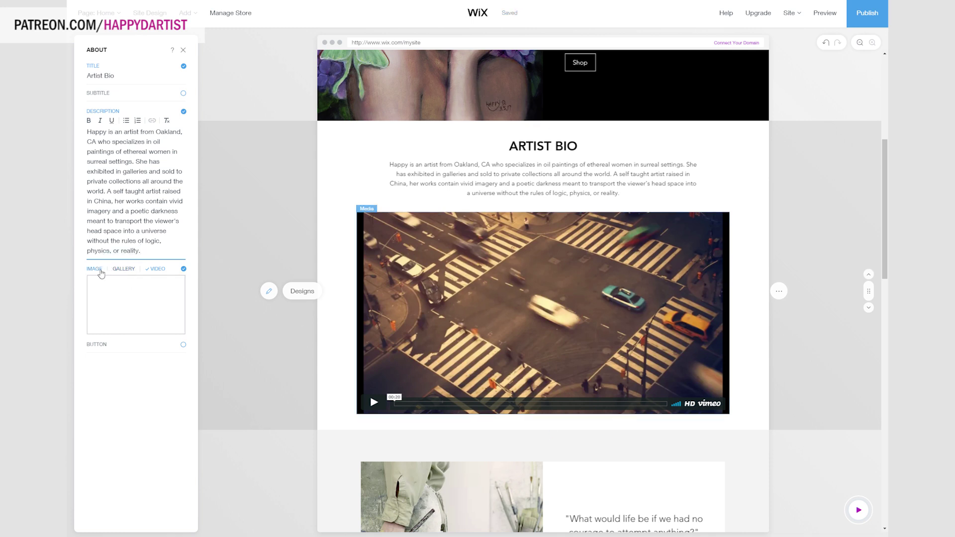
click(96, 268)
Upload the sketch of a woman holding a lotus and use it as the Artist Bio image.
mouse_move(124, 244)
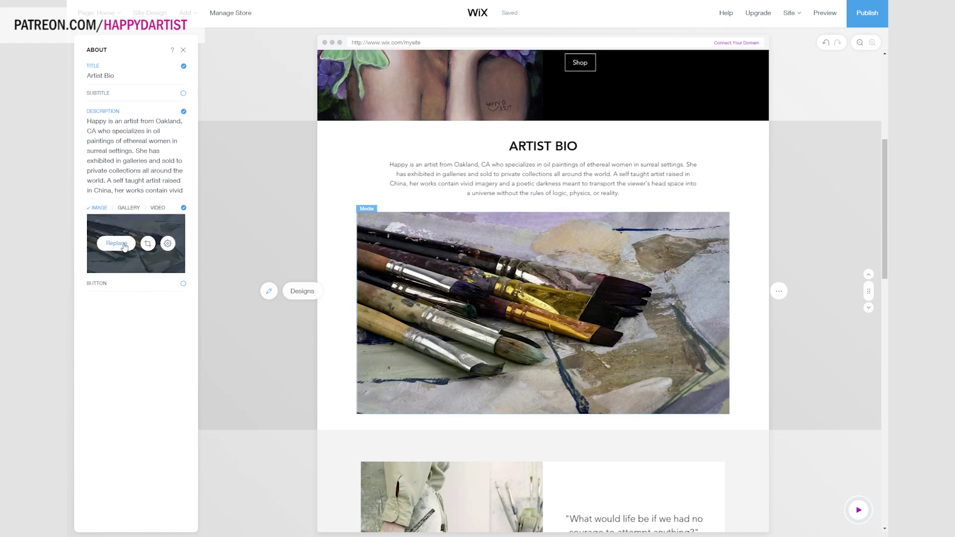
click(124, 245)
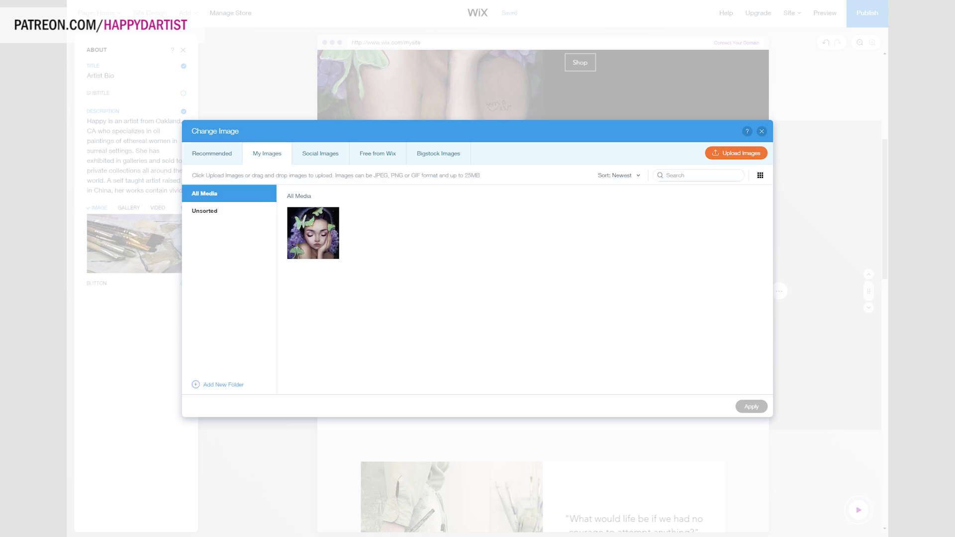
drag(418, 266, 422, 265)
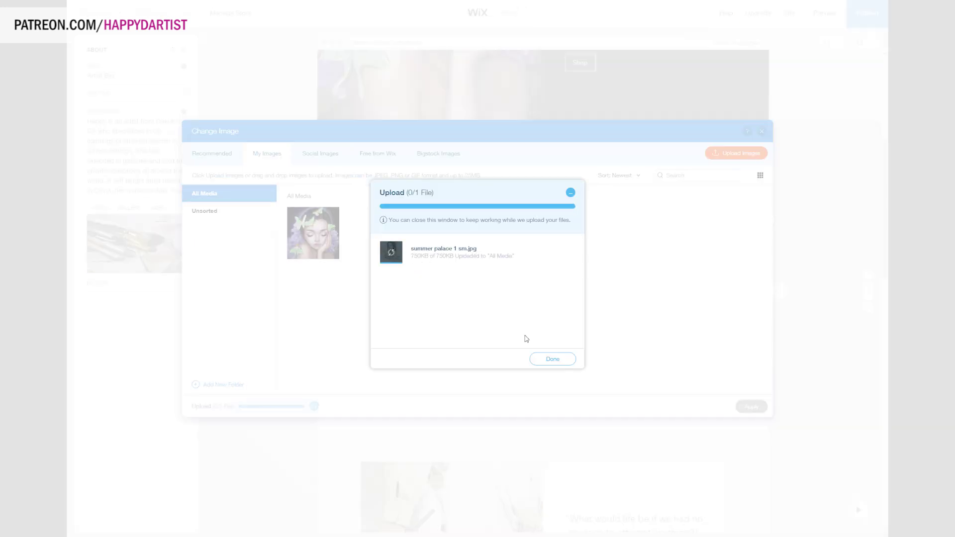
click(552, 359)
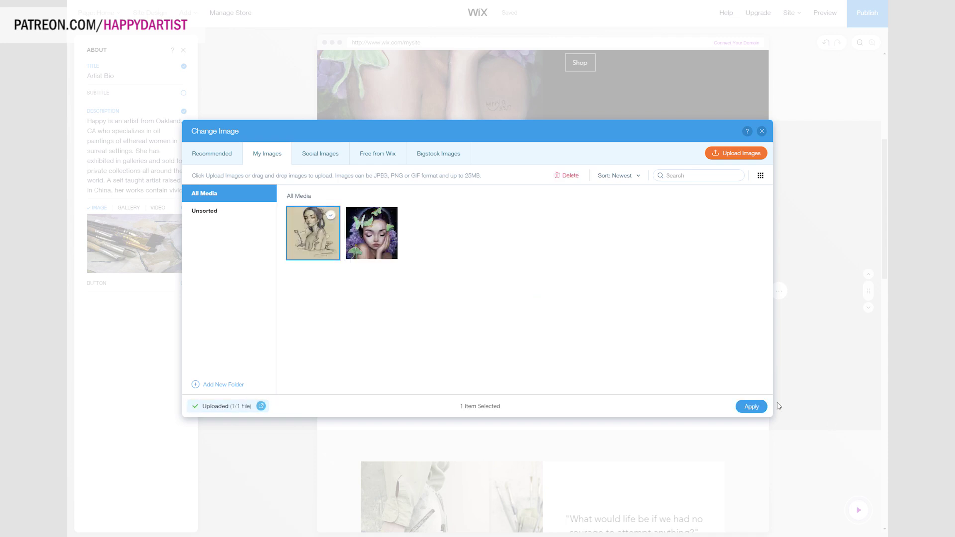
click(752, 406)
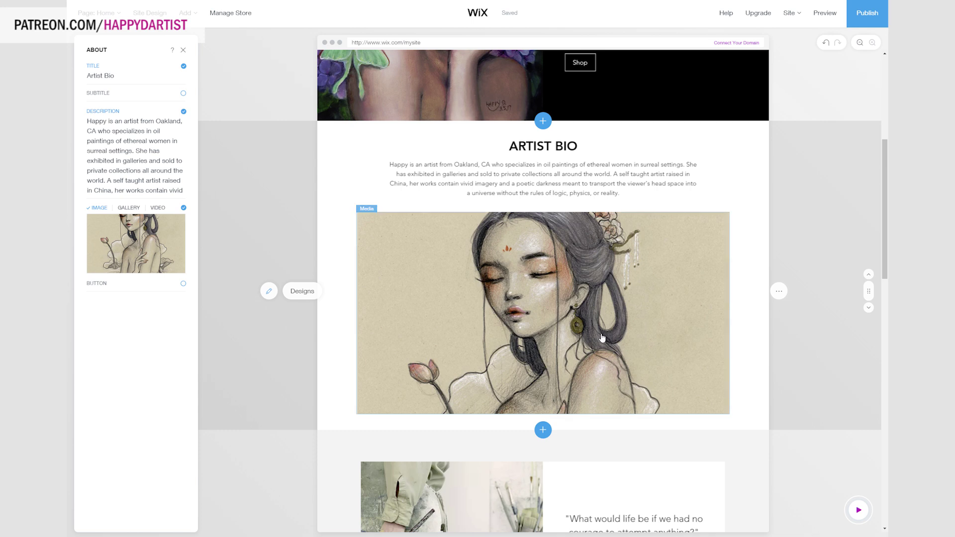
scroll(602, 337, down, 5)
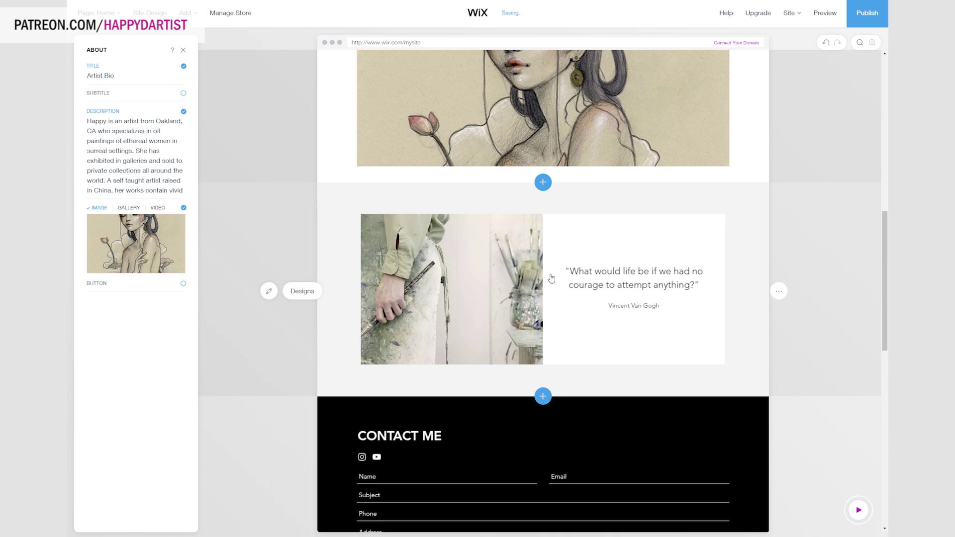
scroll(639, 320, up, 5)
scroll(677, 381, up, 4)
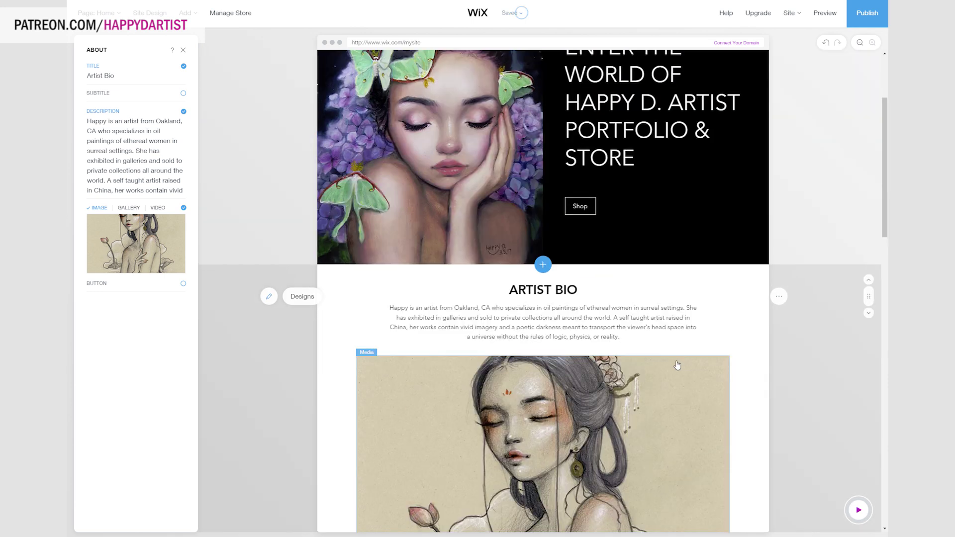
scroll(671, 414, down, 9)
scroll(671, 413, down, 3)
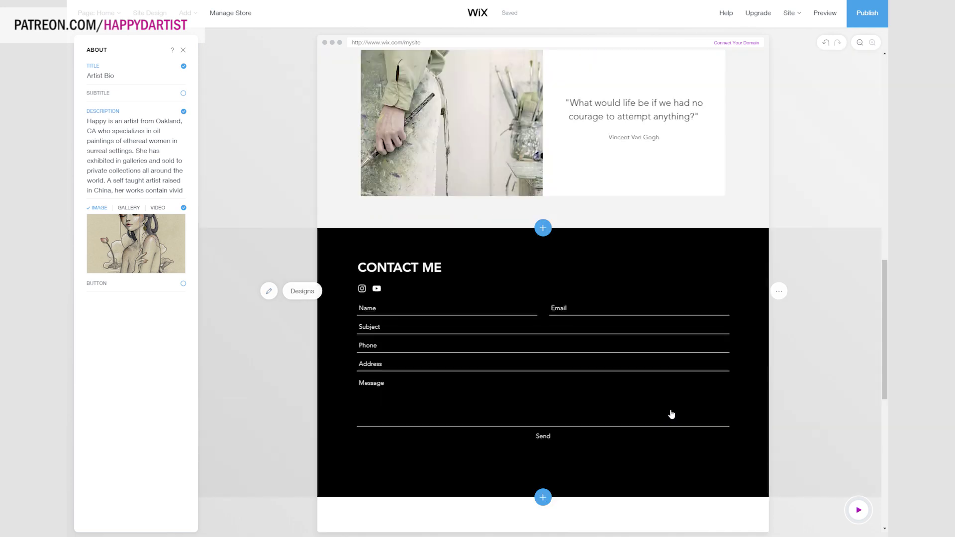
scroll(671, 413, up, 4)
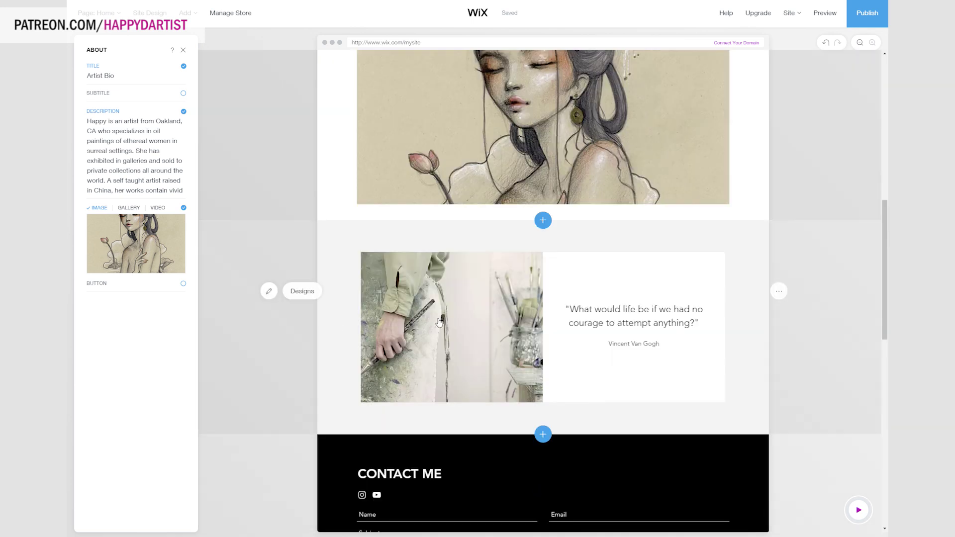
Delete the Van Gogh quote section from the homepage.
click(438, 322)
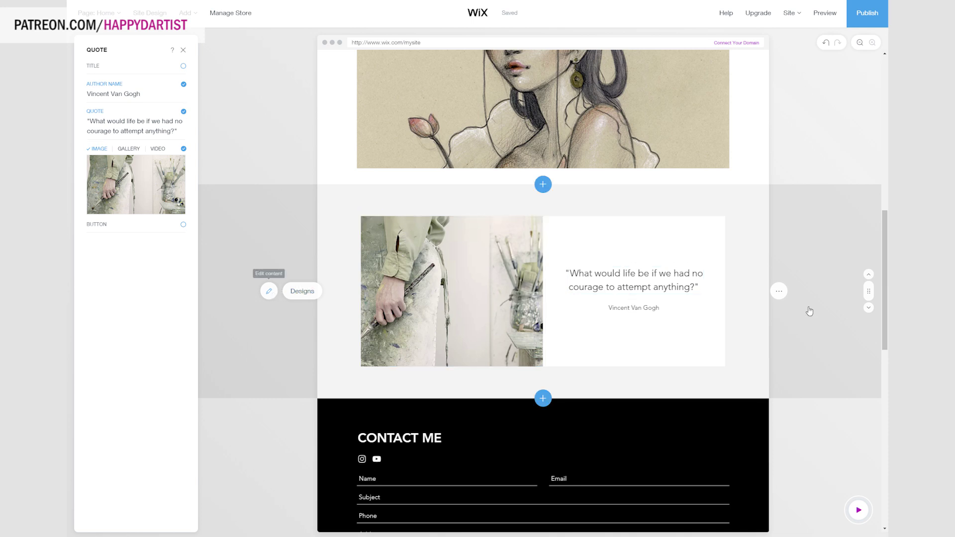
click(778, 291)
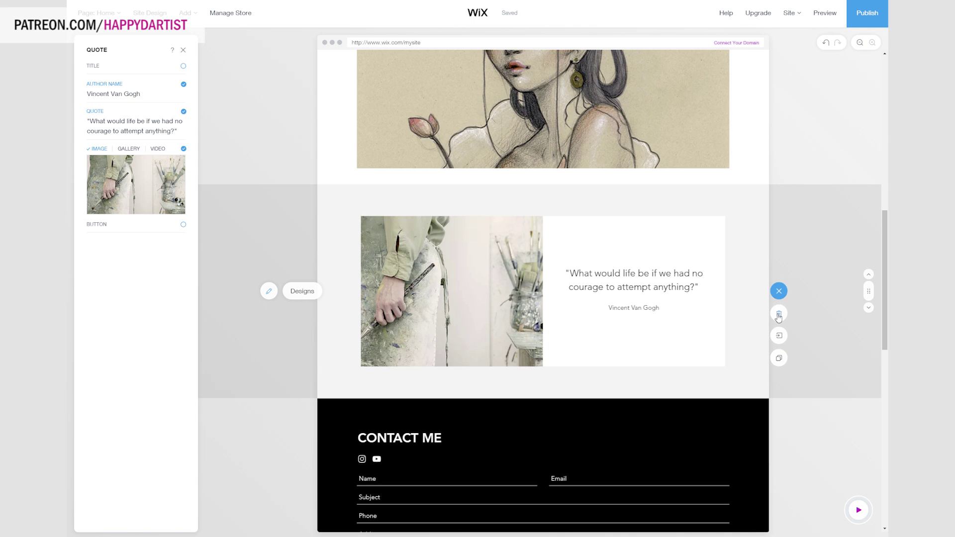
click(776, 316)
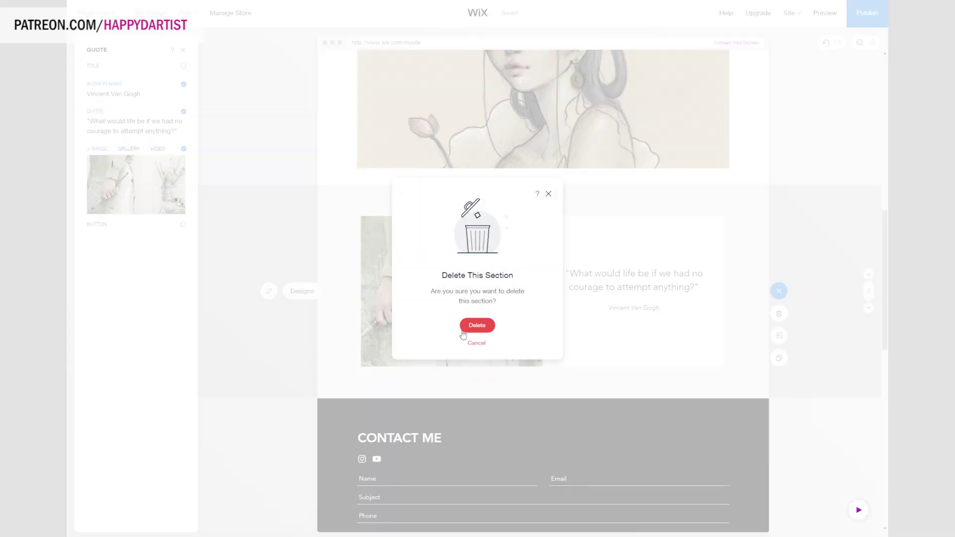
click(481, 326)
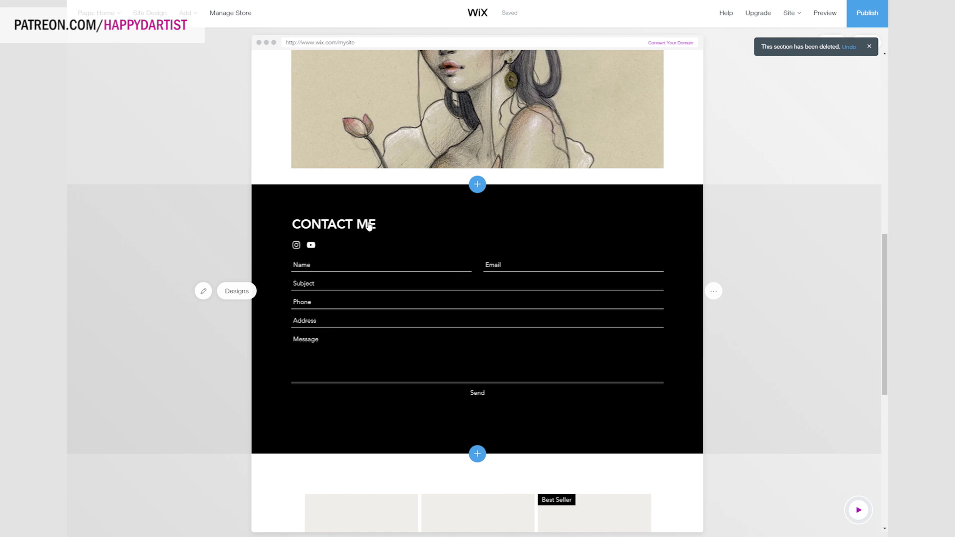
Drag the Contact Me section down to the bottom of the page.
scroll(551, 297, down, 4)
scroll(553, 297, up, 5)
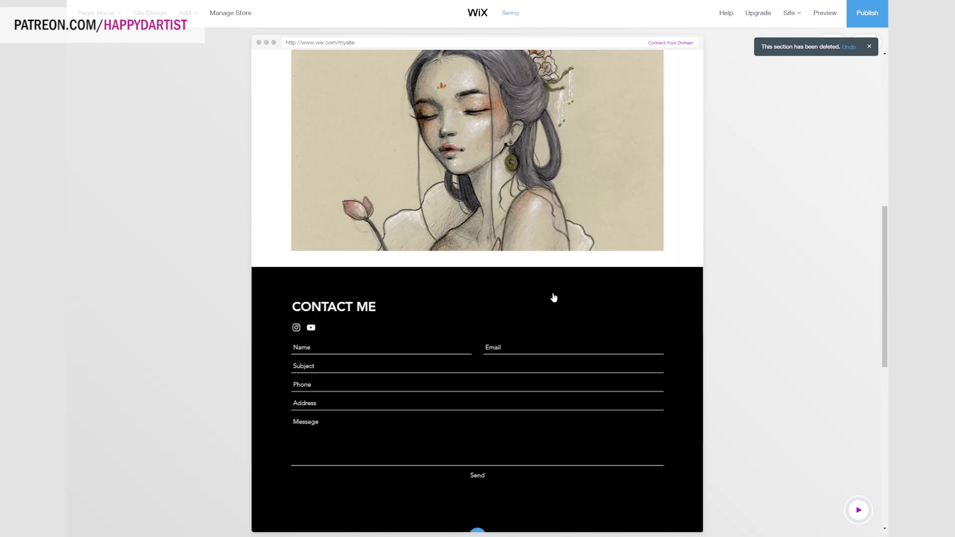
click(650, 308)
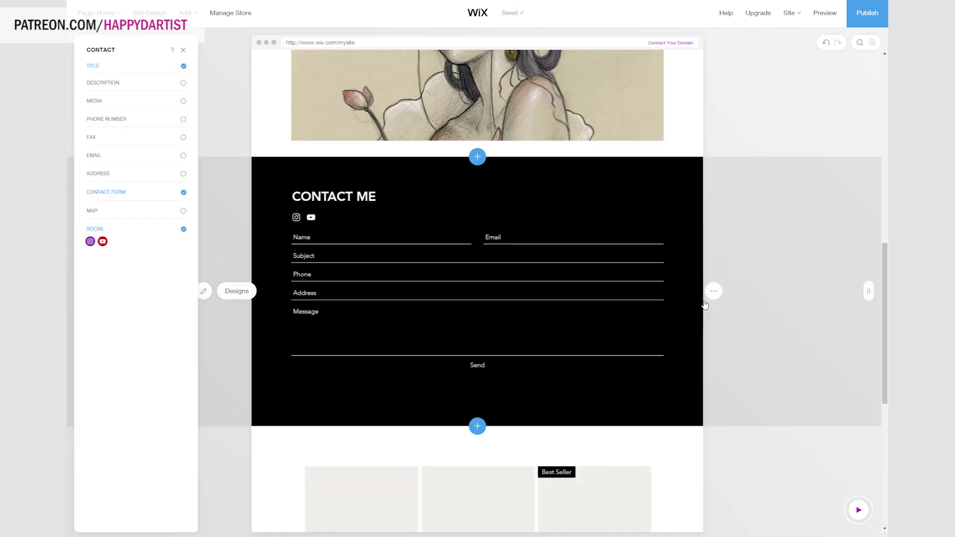
click(772, 297)
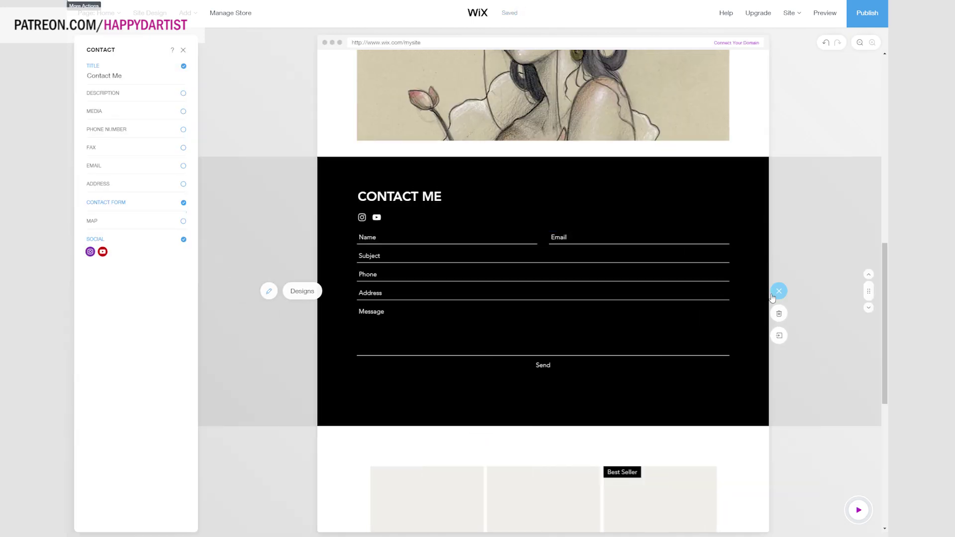
drag(826, 419, 586, 473)
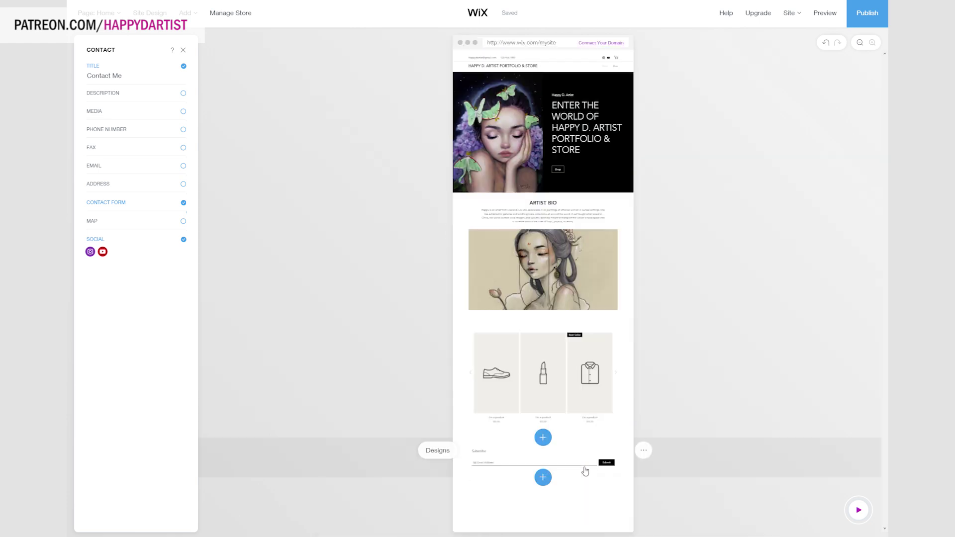
Select the Product Gallery and open its Manage Store dashboard.
scroll(597, 423, up, 8)
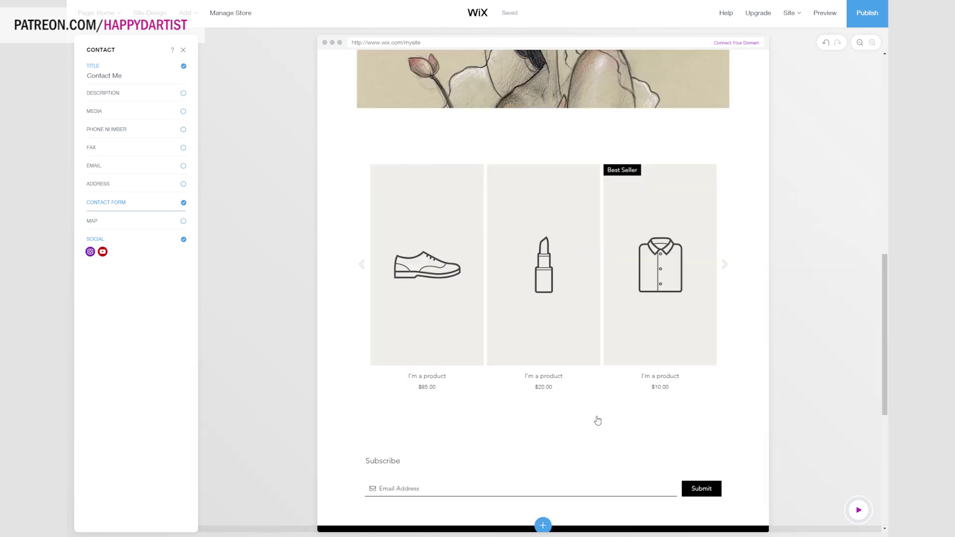
scroll(601, 369, down, 2)
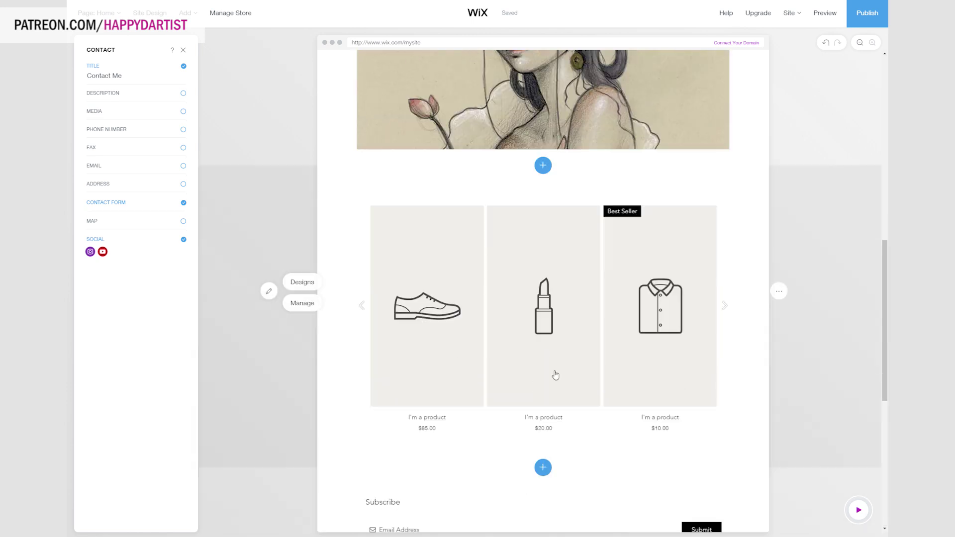
click(554, 374)
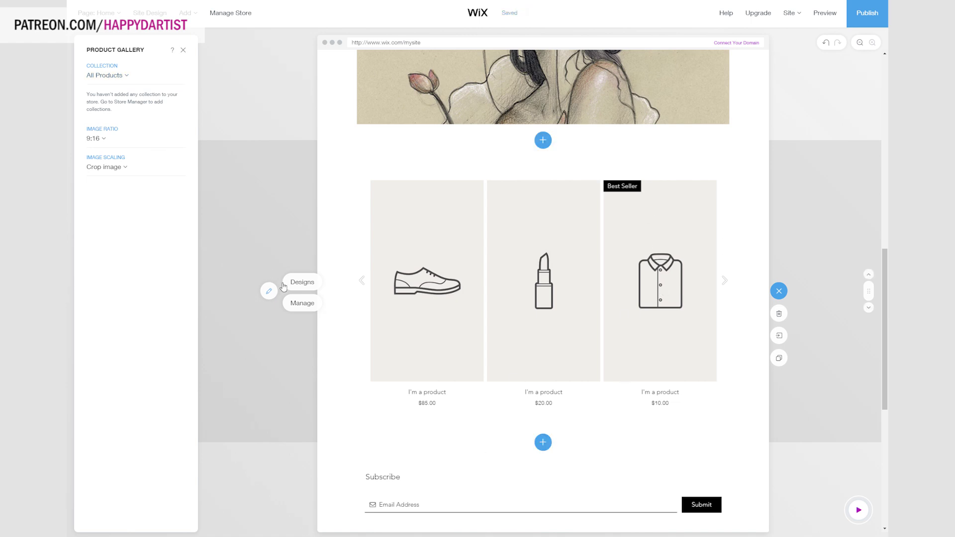
click(308, 304)
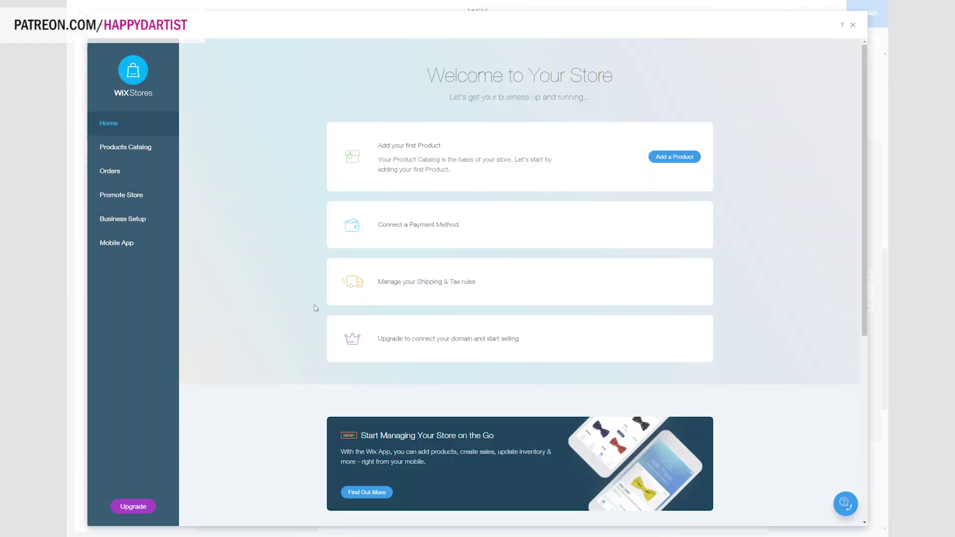
Begin a new Physical product via Add a Product and + New Product.
mouse_move(458, 247)
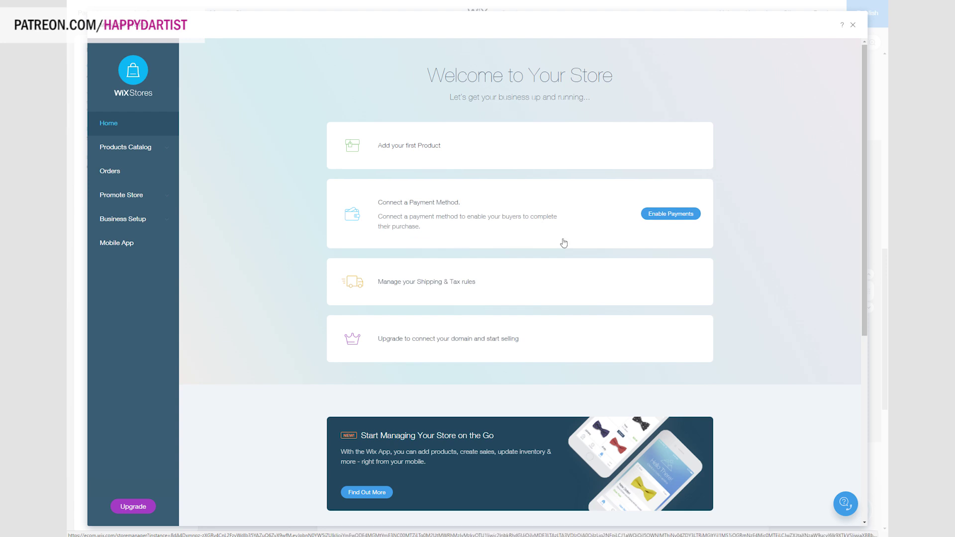
mouse_move(672, 158)
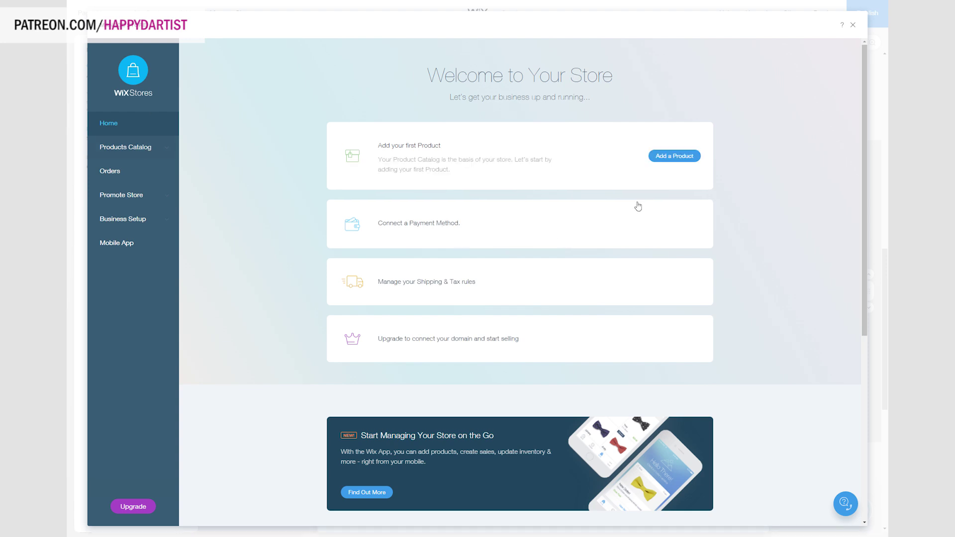
click(672, 157)
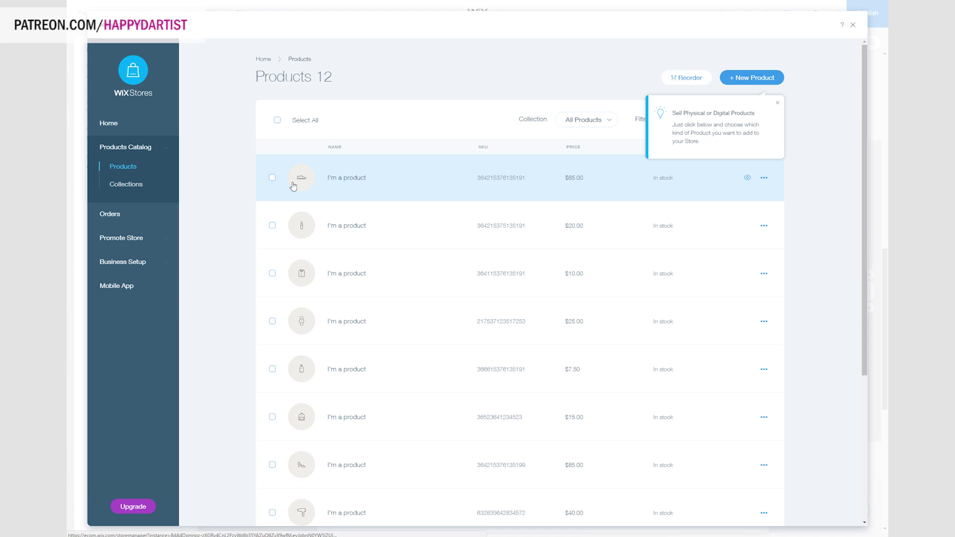
click(750, 77)
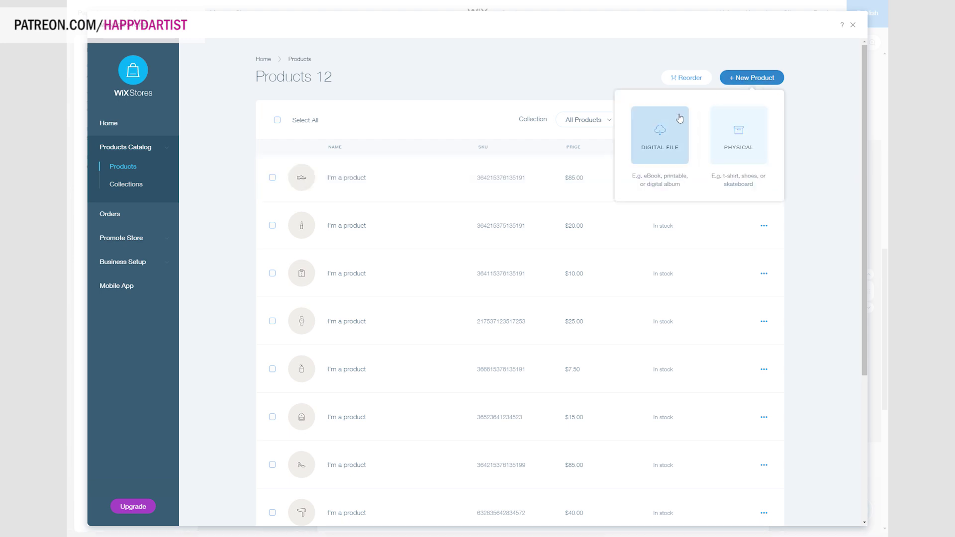
click(755, 143)
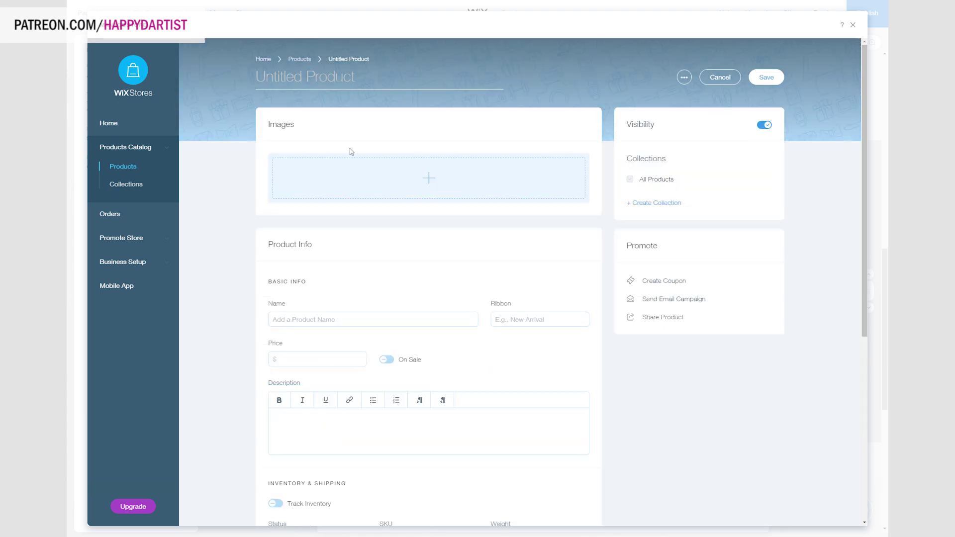
Set the butterfly portrait artwork as the product image.
click(431, 181)
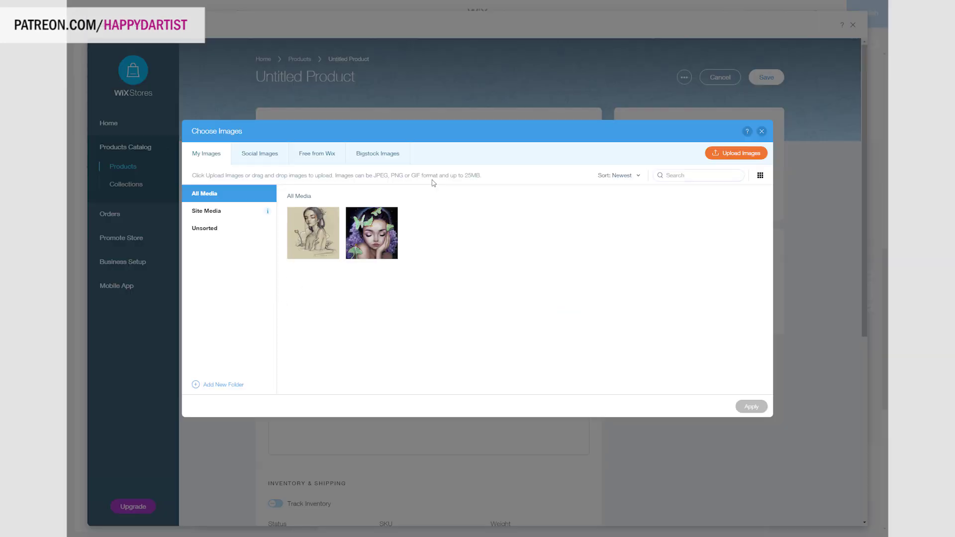
click(364, 242)
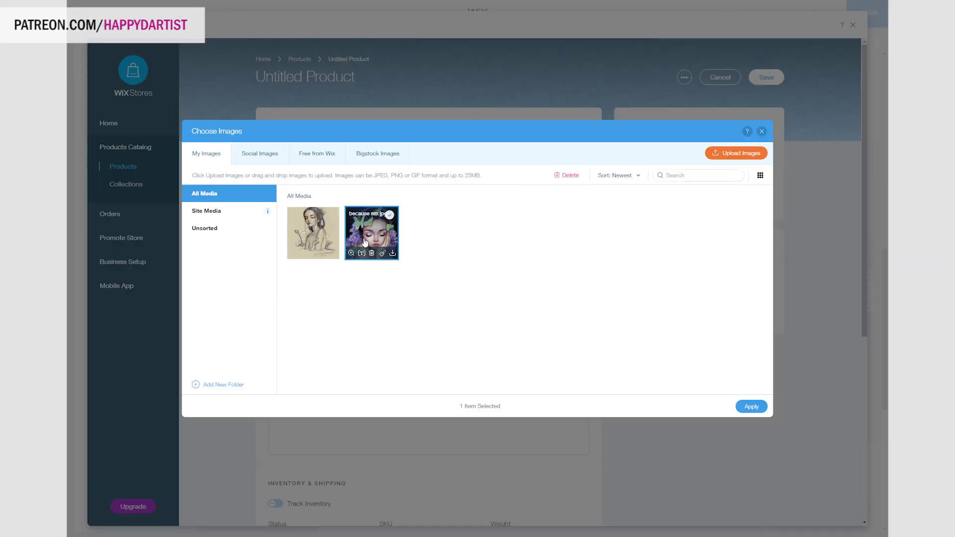
click(750, 406)
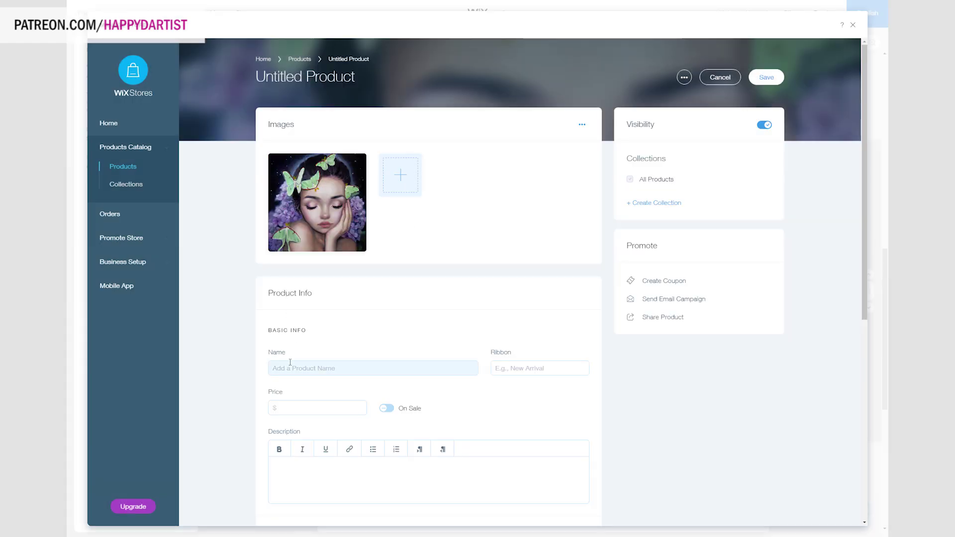
Name it Fine Art Print "Midnight Lullaby", price 29.95, and describe it as an archival giclee print.
click(291, 368)
text(FINE A)
key(BackSpace)
key(BackSpace)
key(BackSpace)
key(BackSpace)
key(BackSpace)
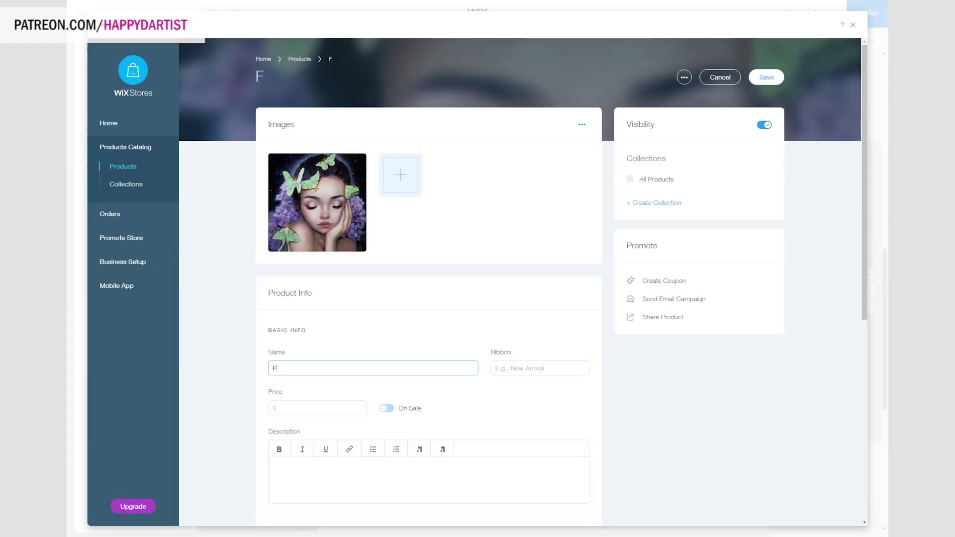
text(ine Art Print "Midnight Lullaby")
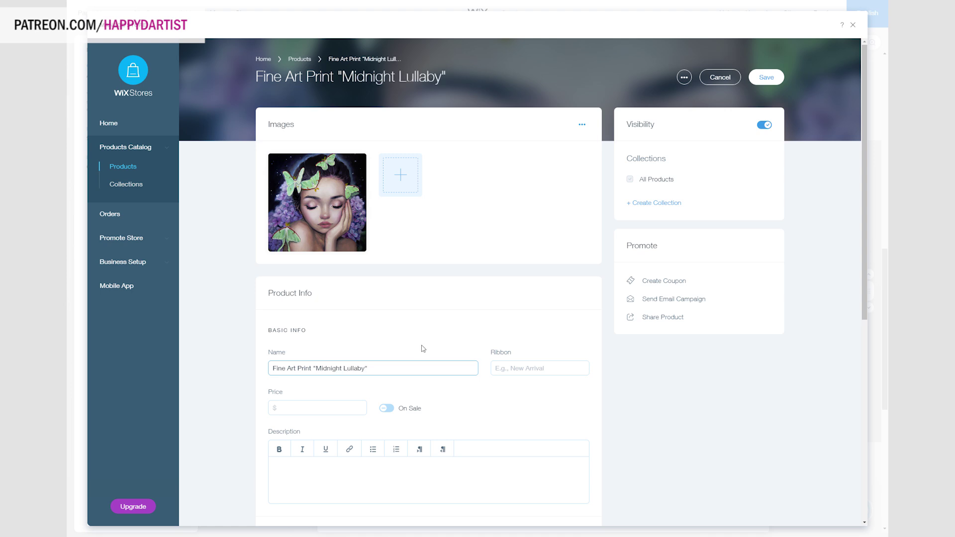
click(295, 407)
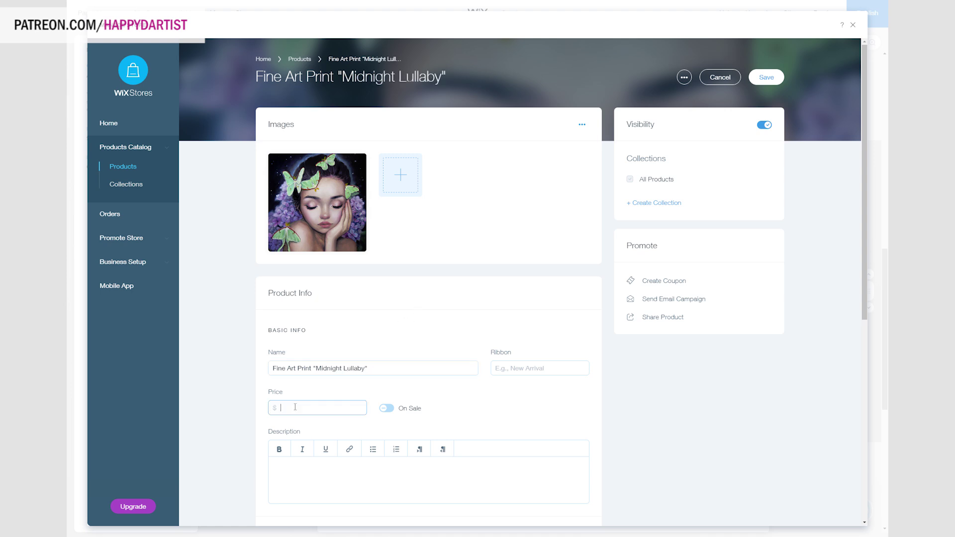
text(29.95)
scroll(375, 232, down, 5)
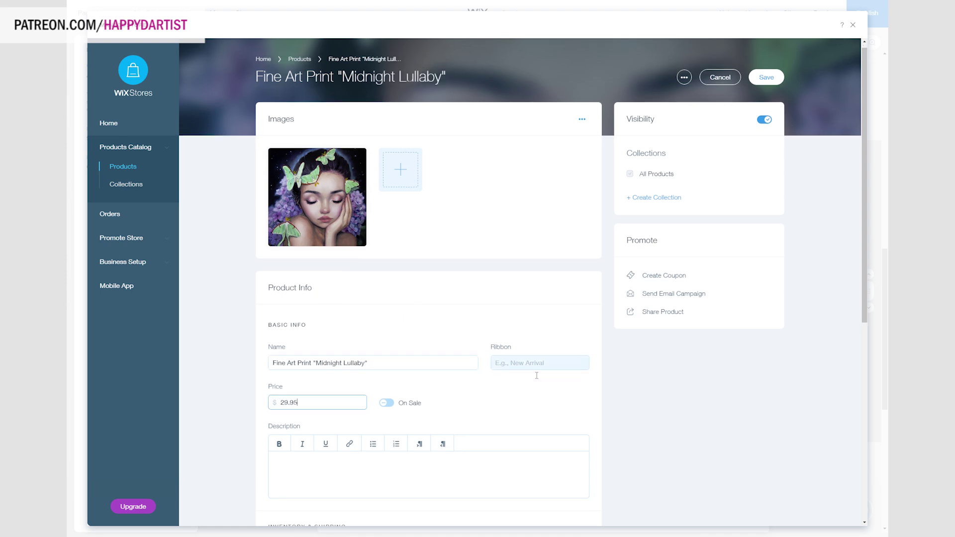
click(324, 238)
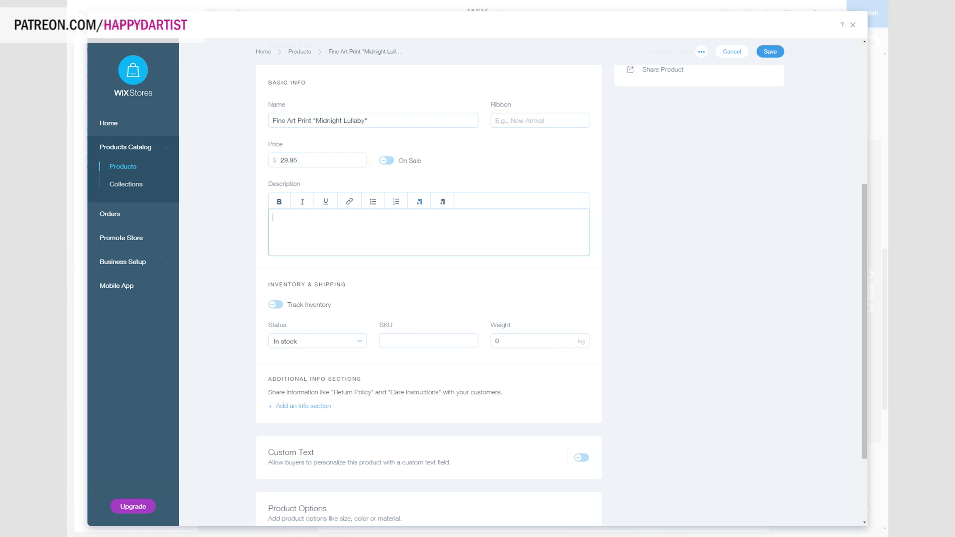
text(Giclee print made with archival inks on fine art paper. Ships within 1-2 weeks.)
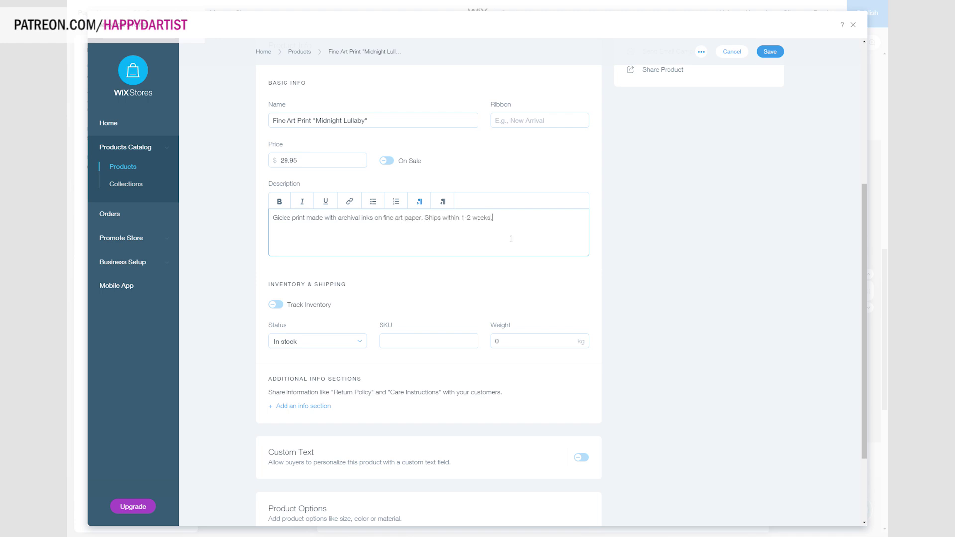
Add a 'Size & Shipping' info section: 8.5x11in with small border, domestic USPS First Class Mail with tracking.
click(297, 406)
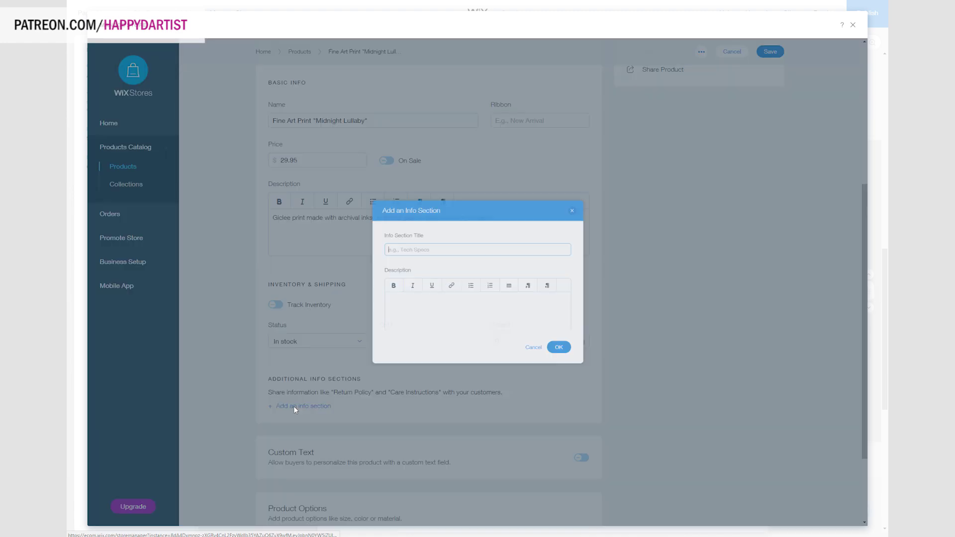
text(Size)
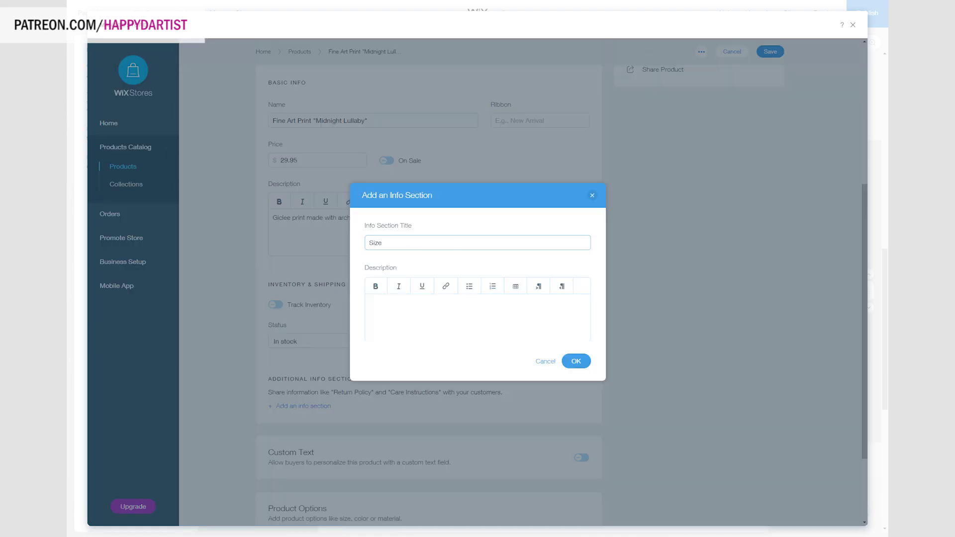
text( & Shipping)
key(Tab)
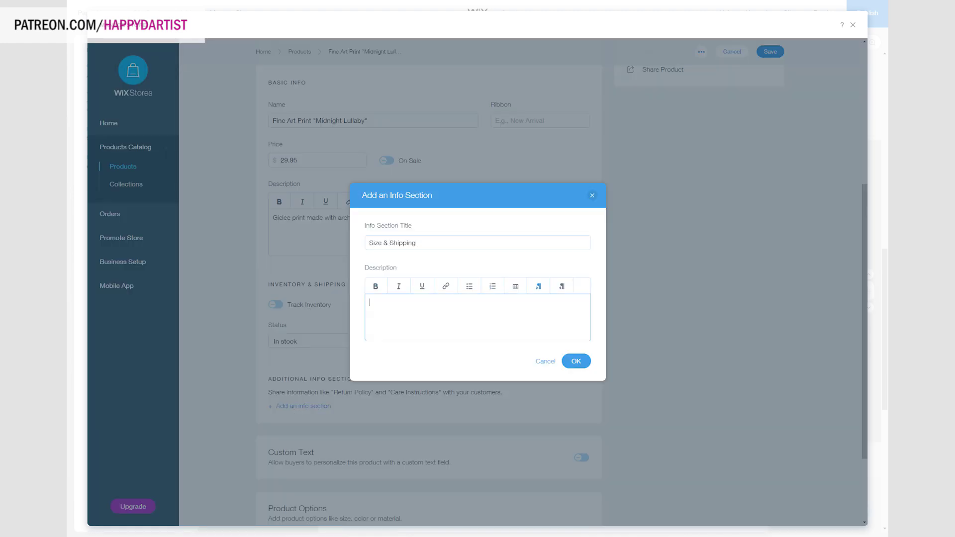
text(Size: 8.5x11in with small border Shipping info: )
text(Domestic orders should arrive within 1-3 business days of shipping. Using U)
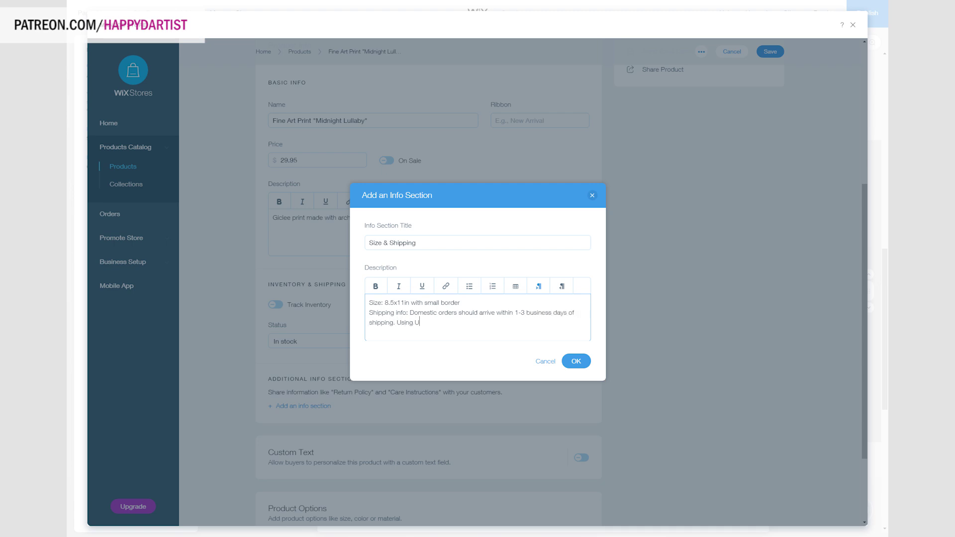
text(SPS First CLas)
text(lass Mail. Tracking info will be provided.)
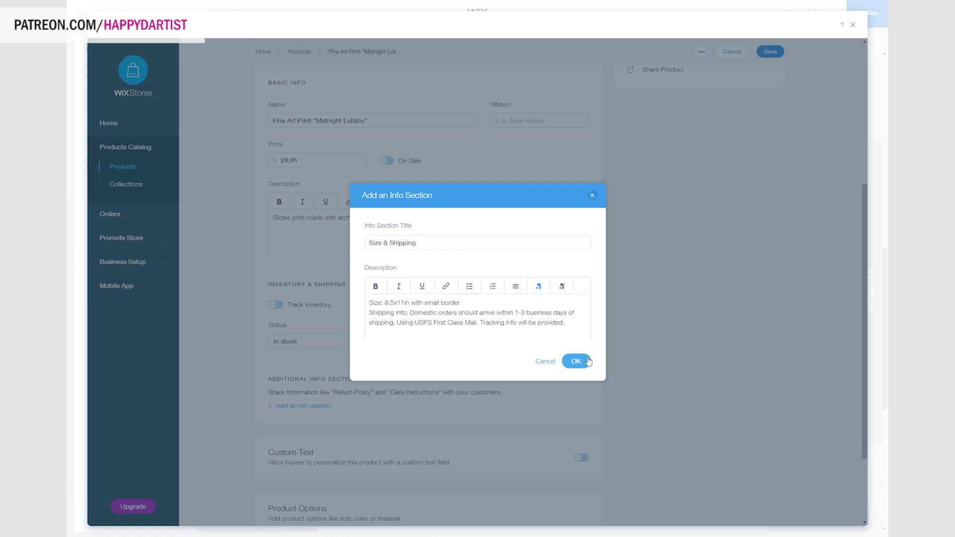
click(576, 361)
scroll(497, 348, down, 2)
click(297, 425)
Add option choices Regular and Embellished to the product.
scroll(449, 352, down, 2)
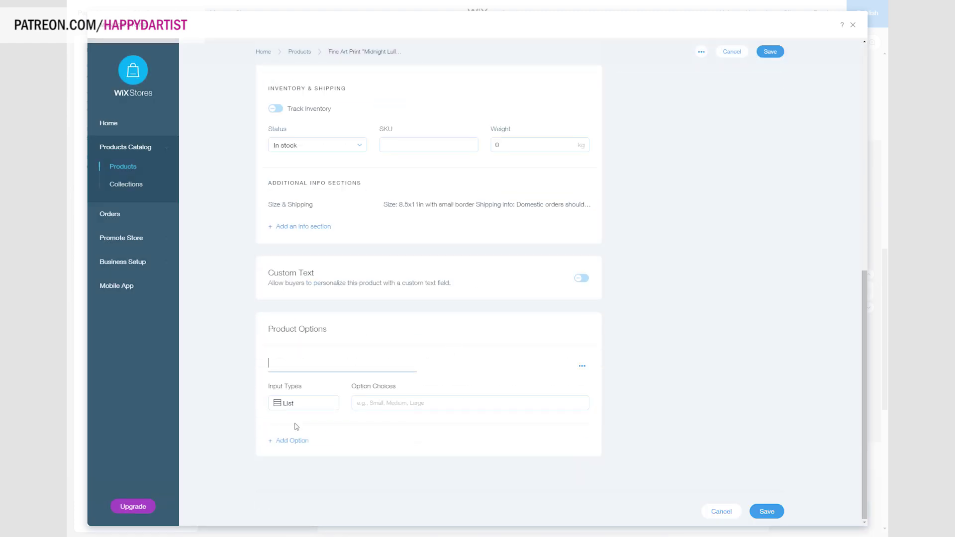
click(371, 403)
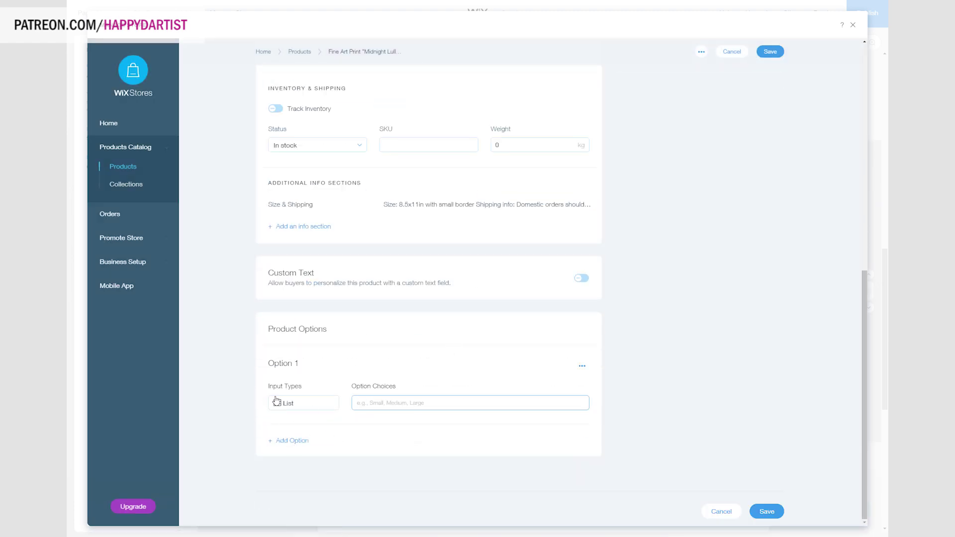
text(Regular)
key(Return)
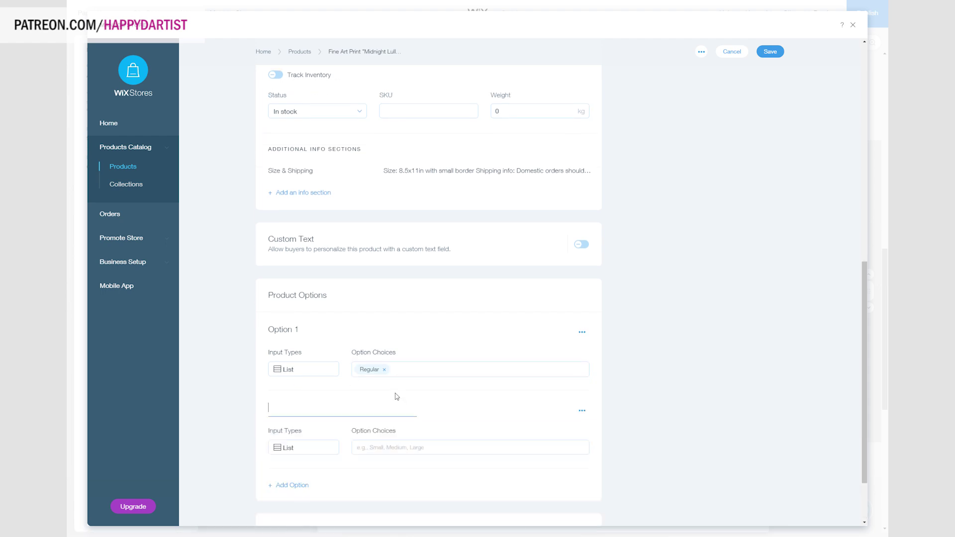
click(393, 447)
text(Embellished)
key(Return)
Enable per-variation settings, keep List input type, and set the variation surcharge to 10.
scroll(307, 443, down, 2)
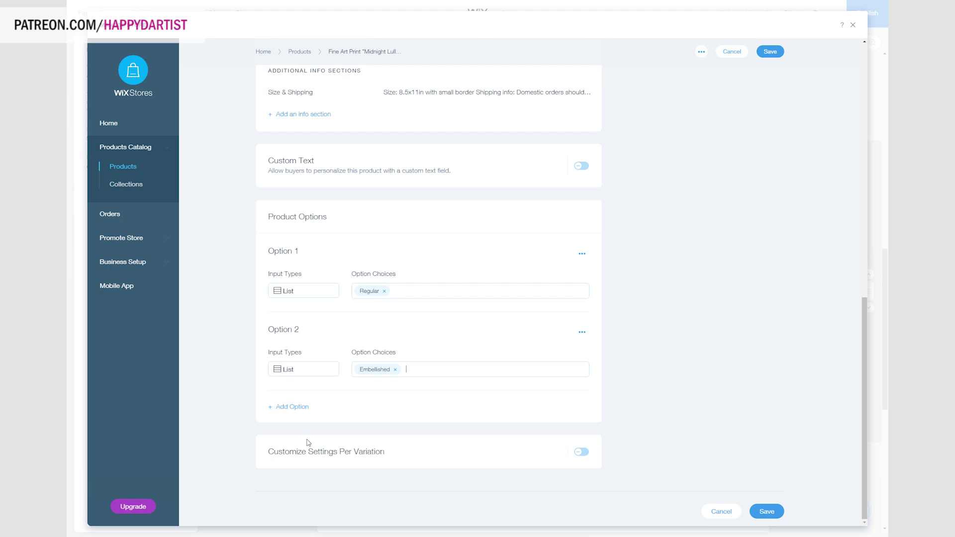
click(577, 452)
scroll(447, 423, down, 1)
click(413, 455)
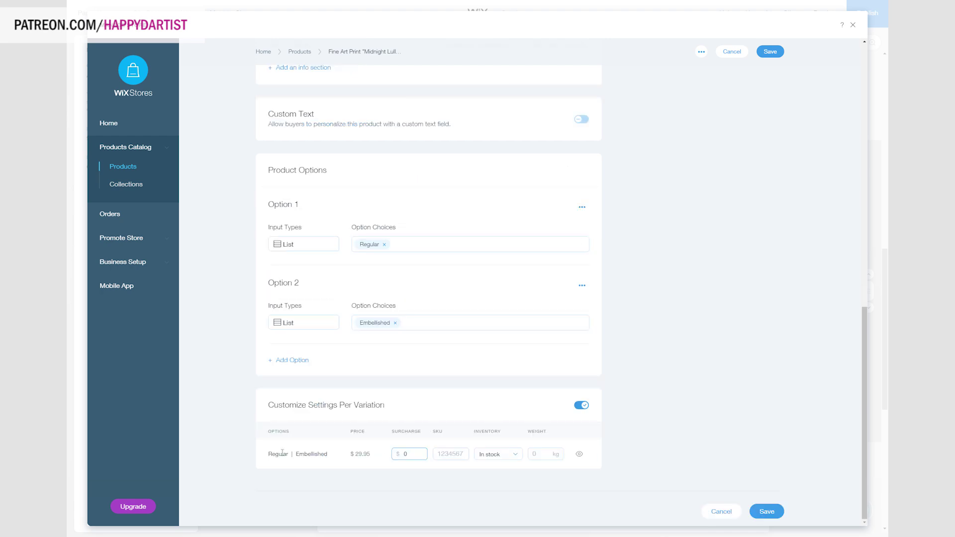
click(305, 248)
click(300, 261)
click(416, 453)
text(10)
Save the Midnight Lullaby product and go to Business Setup.
click(770, 516)
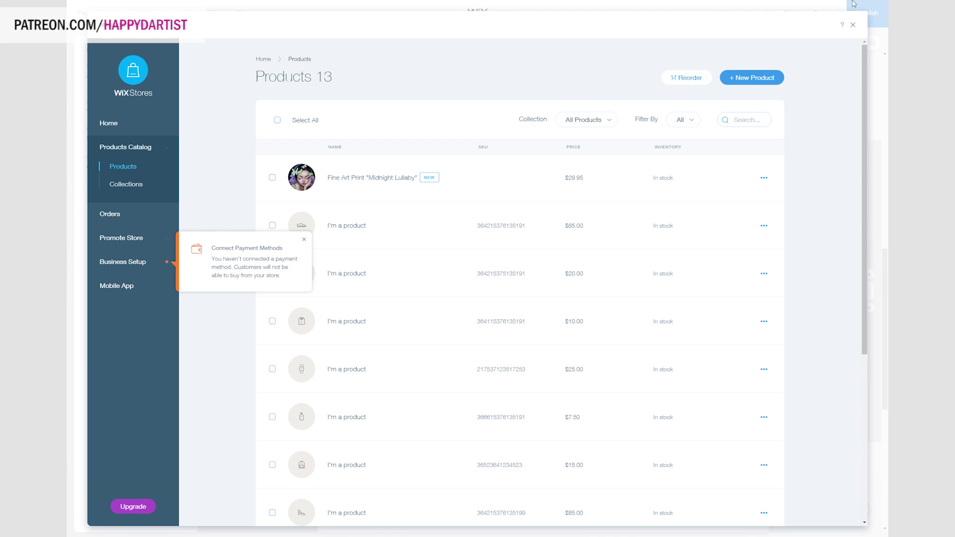
click(117, 263)
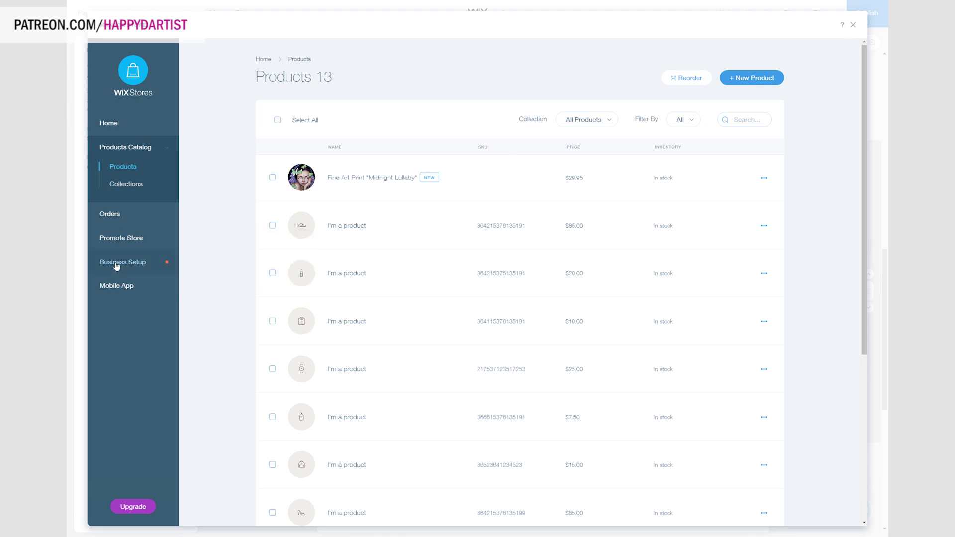
click(116, 265)
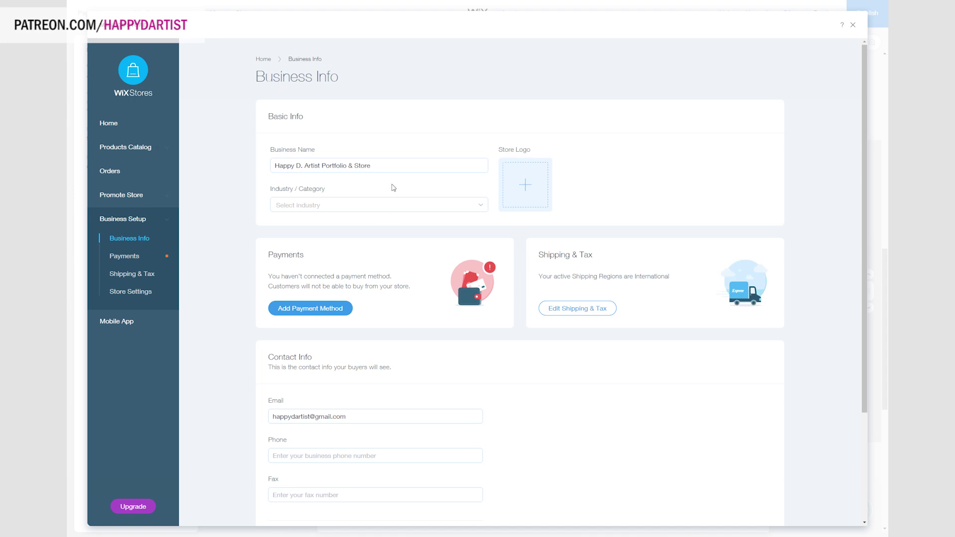
Set the store industry to Art & Photography, check payment methods, then view Shipping & Tax.
click(313, 204)
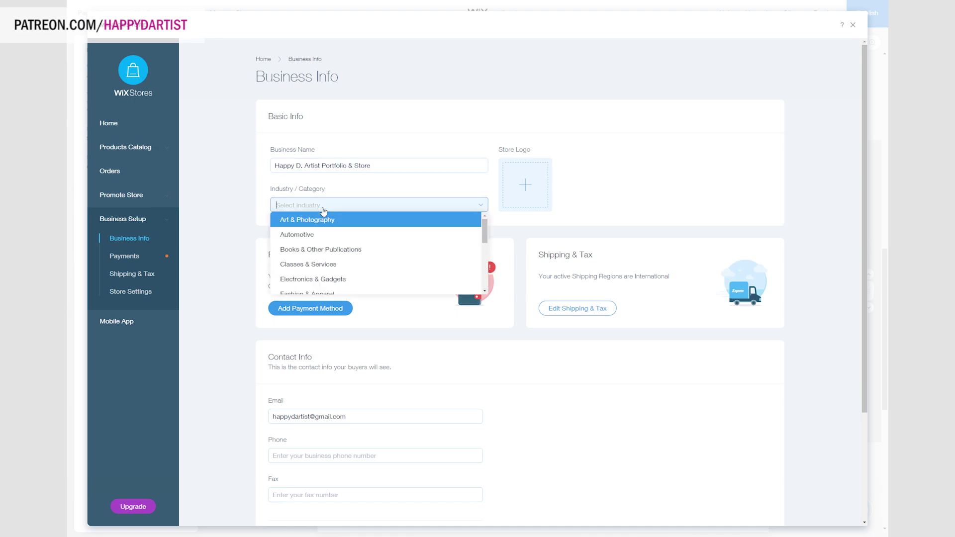
click(324, 220)
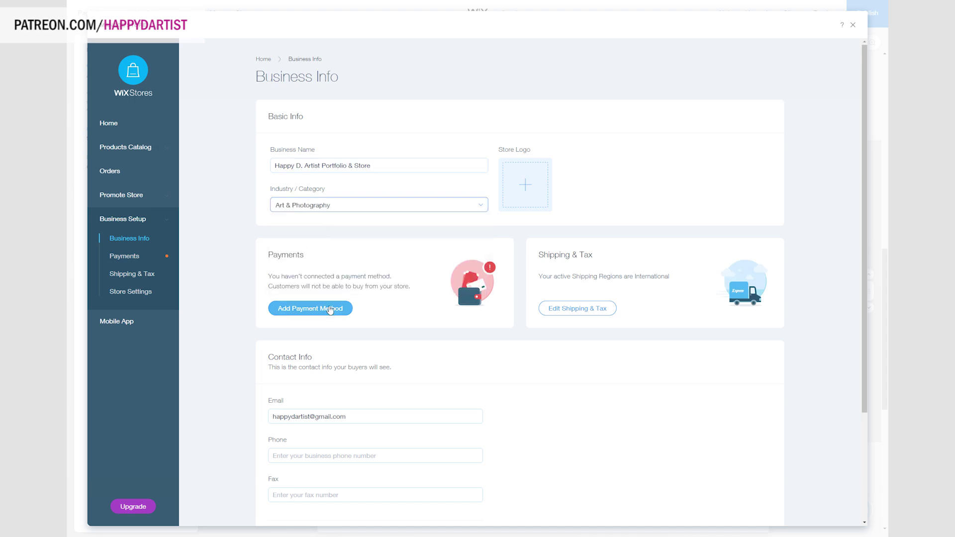
click(329, 309)
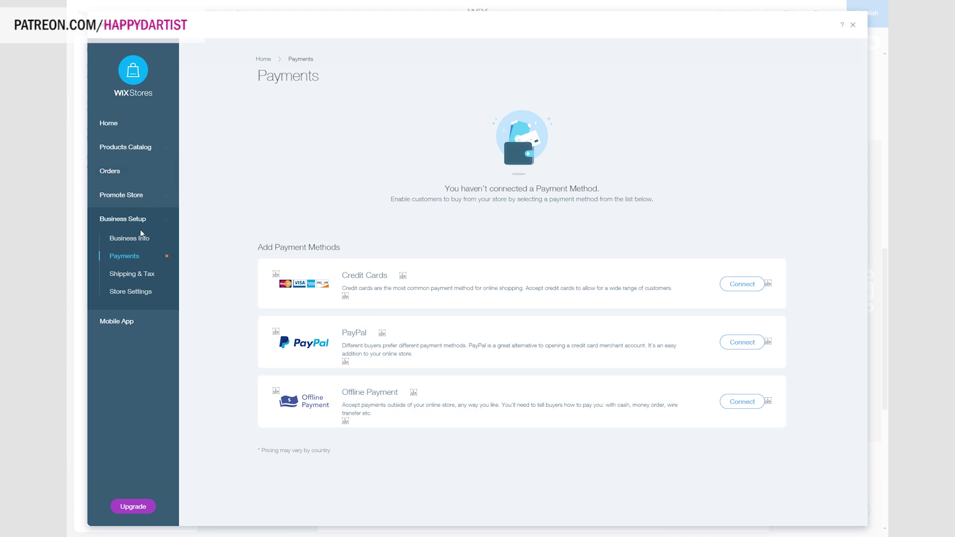
click(142, 274)
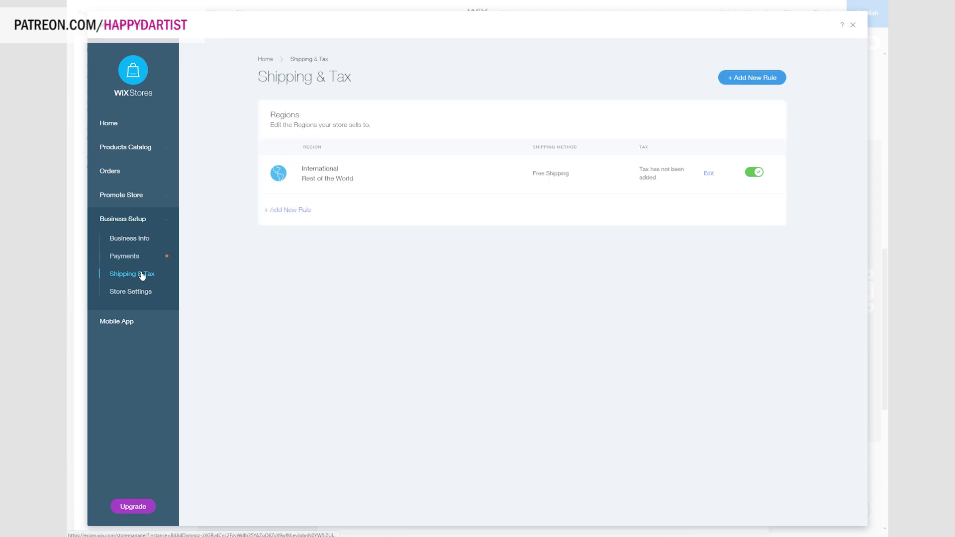
Add a new shipping rule with United States as its region.
click(292, 211)
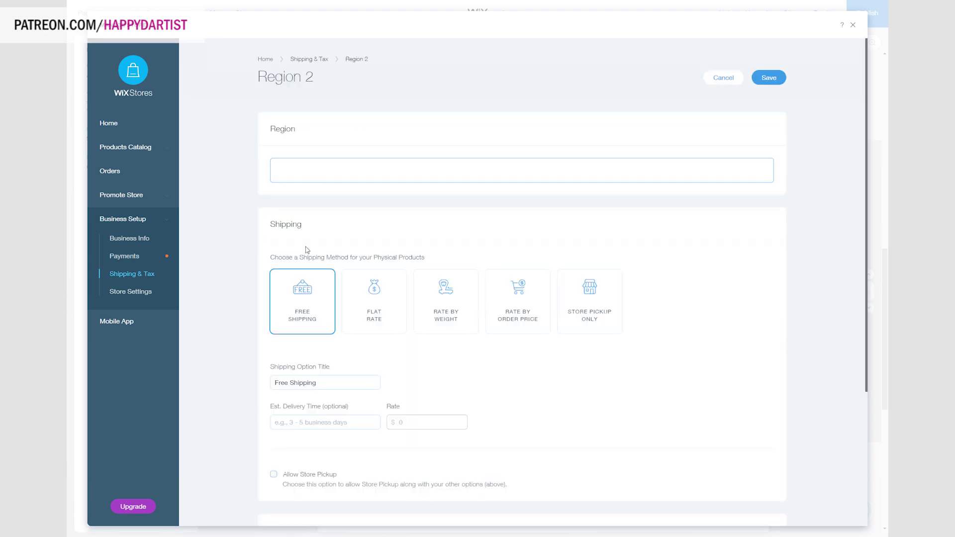
scroll(319, 252, down, 3)
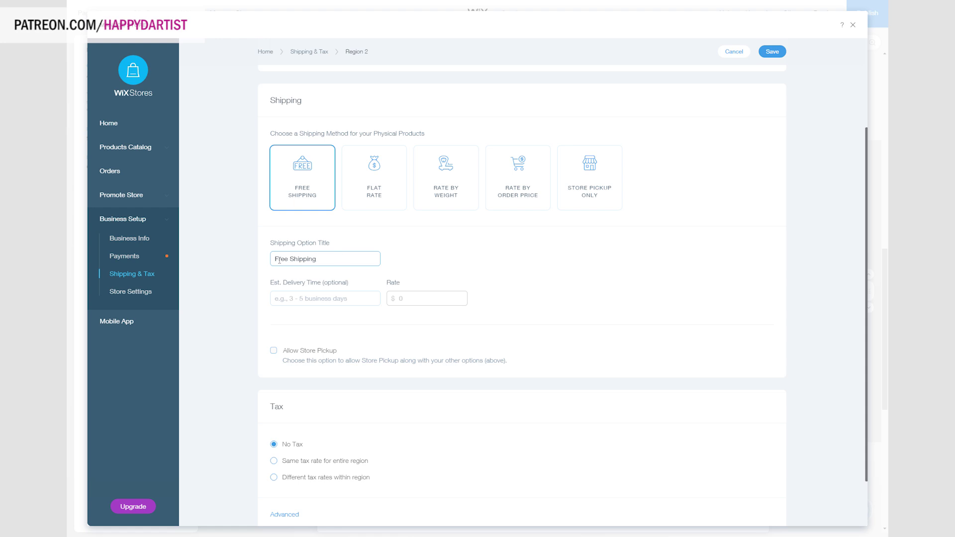
scroll(358, 248, up, 3)
click(360, 168)
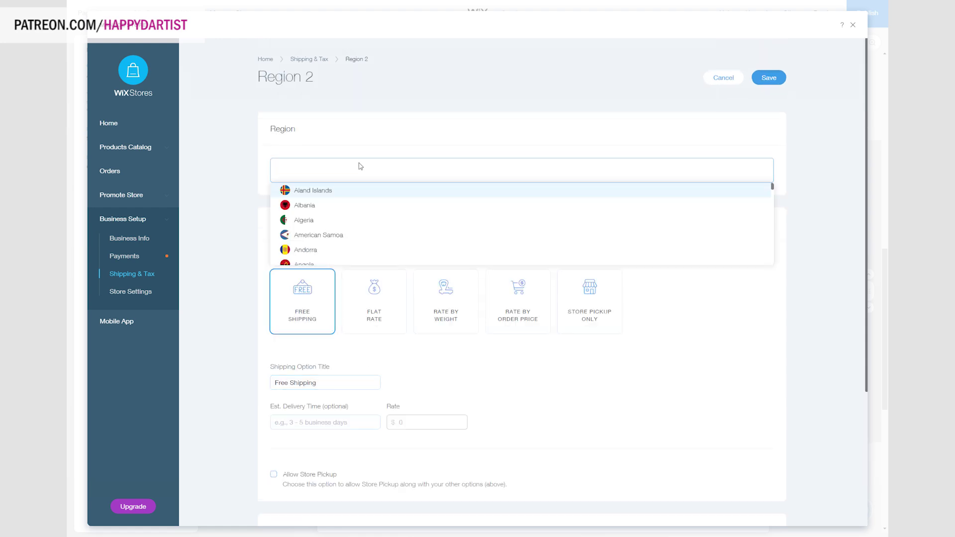
text(USA)
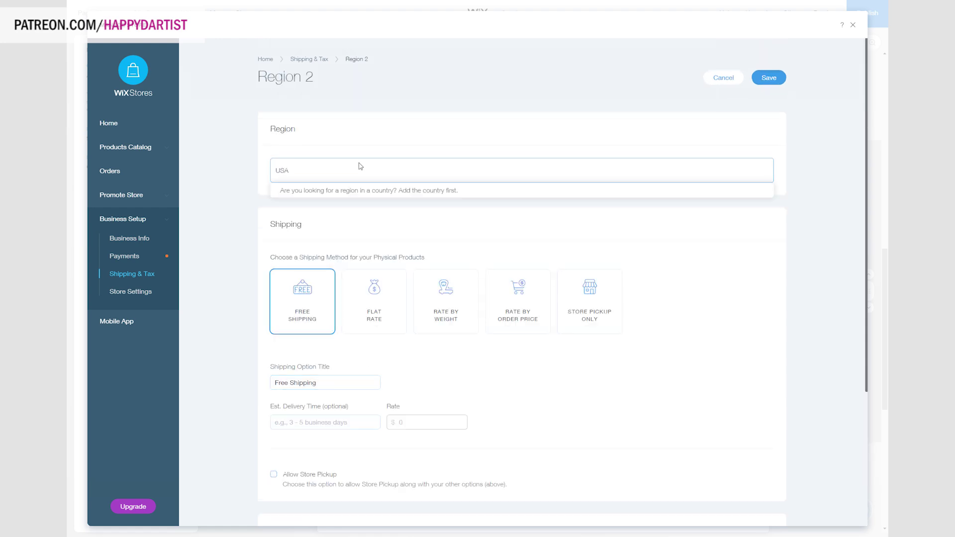
key(BackSpace)
key(BackSpace)
key(BackSpace)
text(United State)
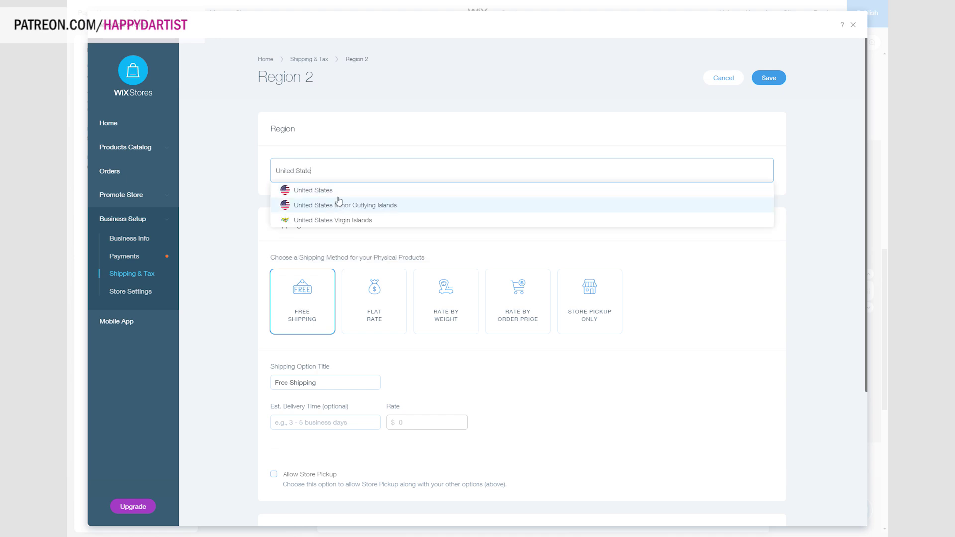
click(339, 190)
click(307, 311)
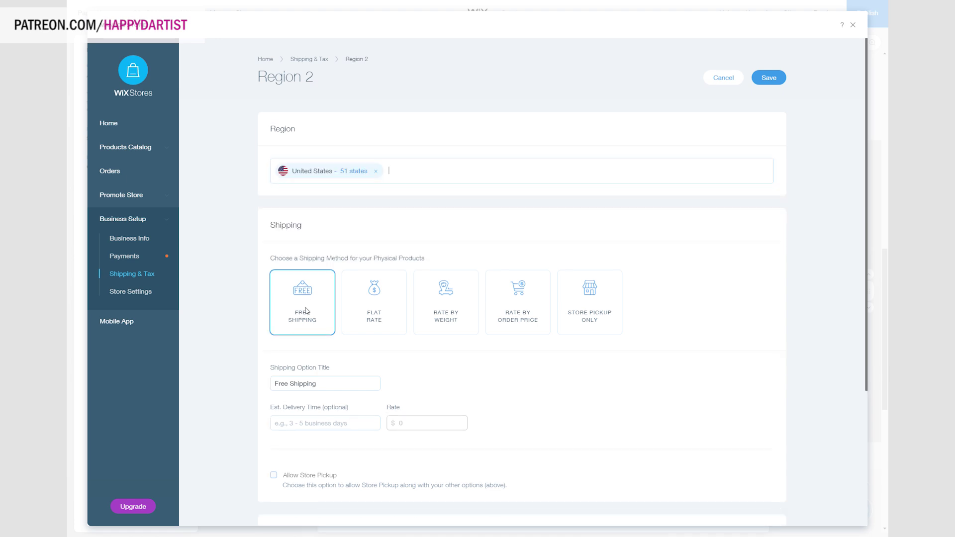
click(288, 387)
text(USA)
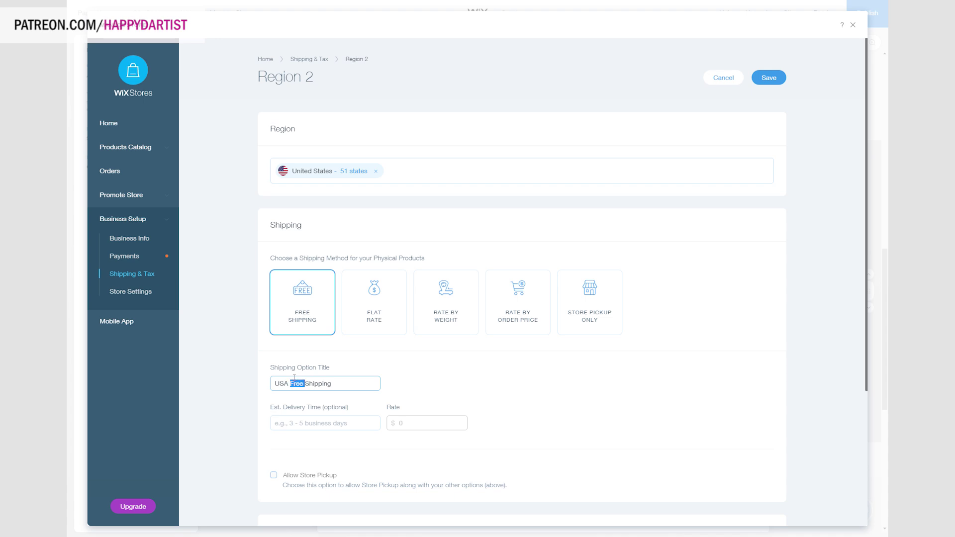
Charge the United States a $3.99 flat rate, 1-3 business days, with a domestic title, and save.
click(443, 304)
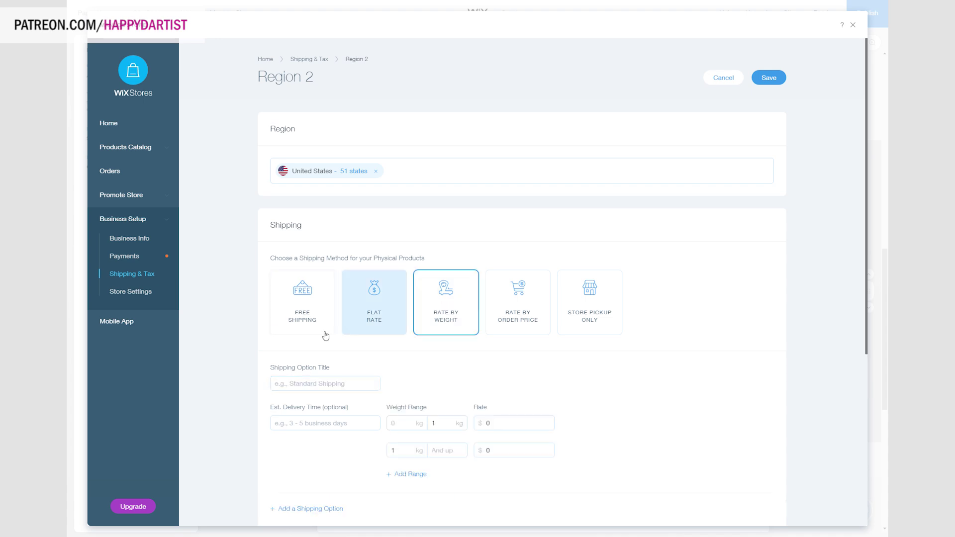
scroll(597, 397, down, 2)
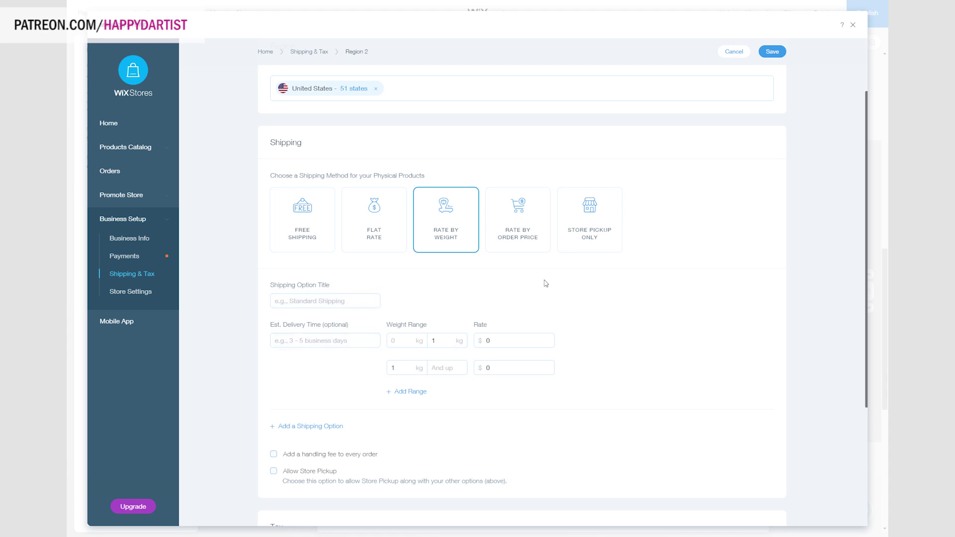
click(545, 227)
click(382, 231)
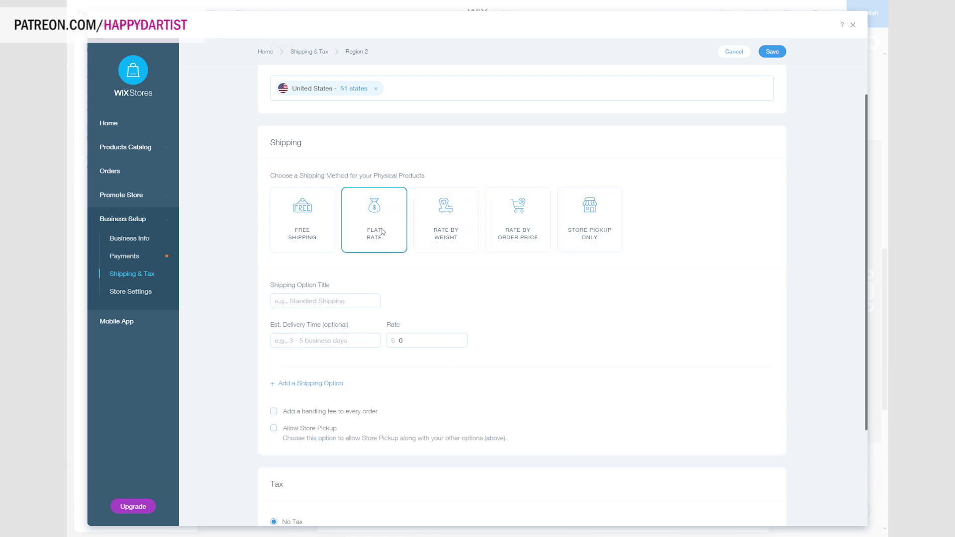
click(413, 344)
key(BackSpace)
text(3.99)
click(306, 341)
text(1-)
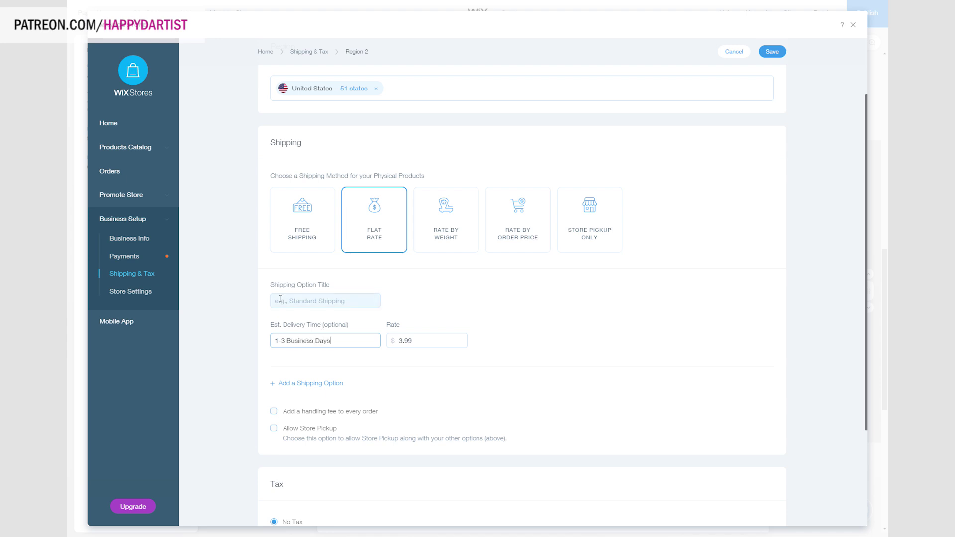
click(775, 52)
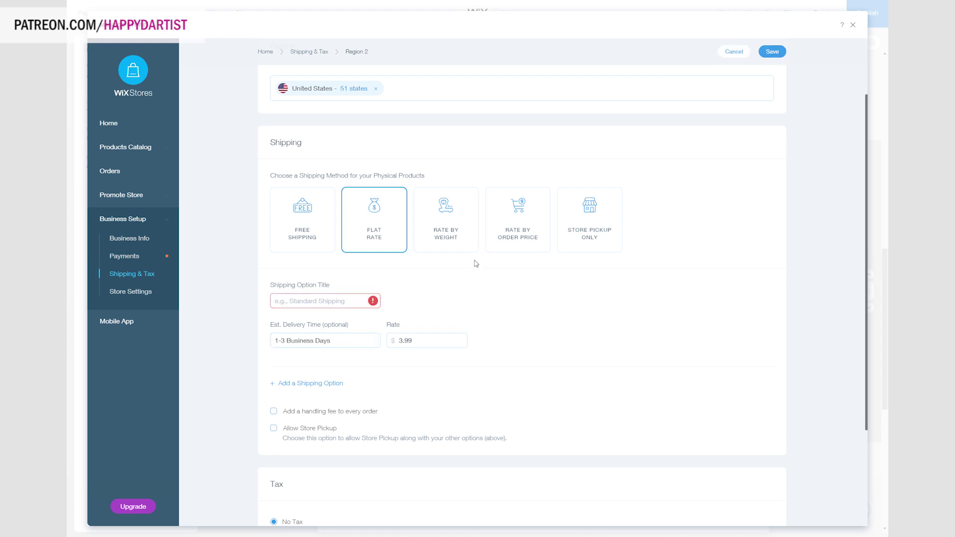
click(315, 307)
text(Domest U)
click(768, 51)
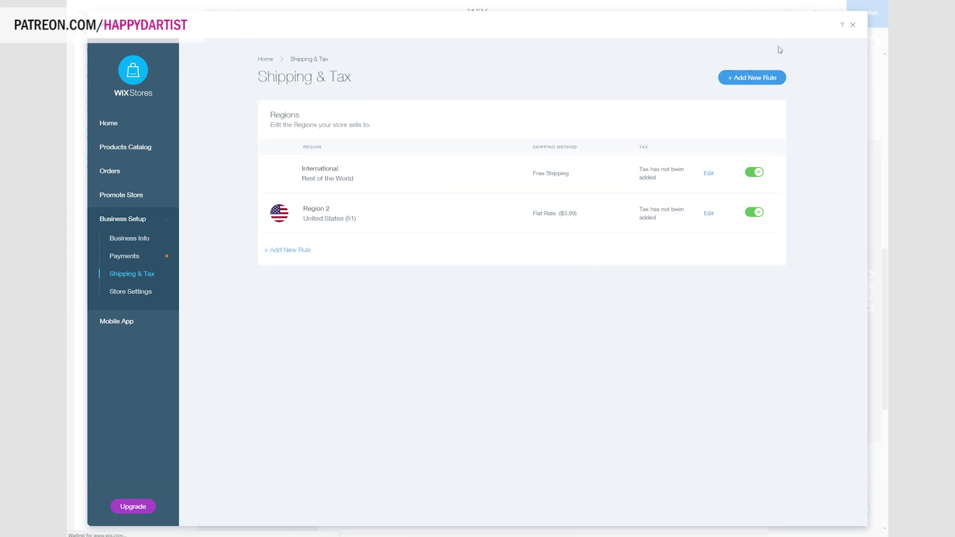
Change International to a $6.99 flat rate titled International, save, and return to the editor.
click(708, 174)
click(374, 302)
click(421, 420)
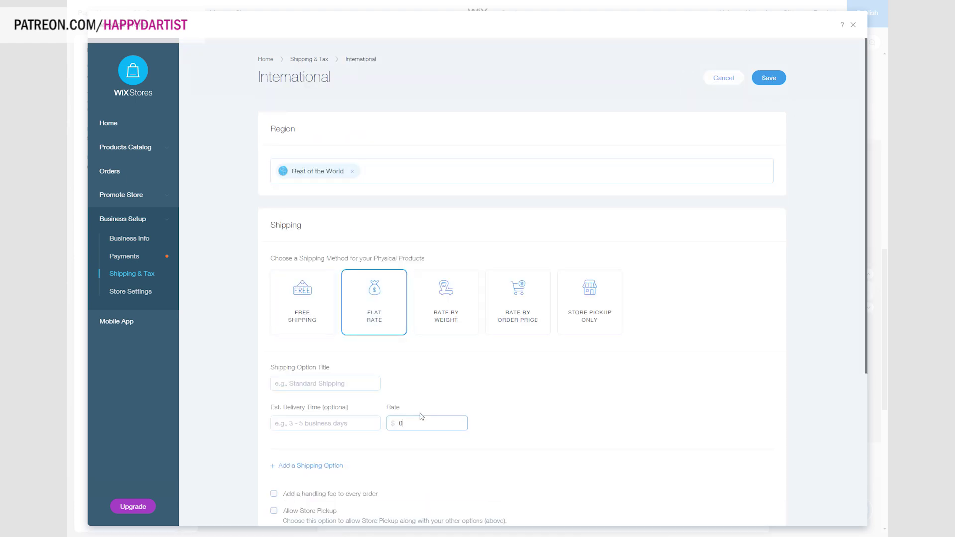
text(6.99)
click(768, 78)
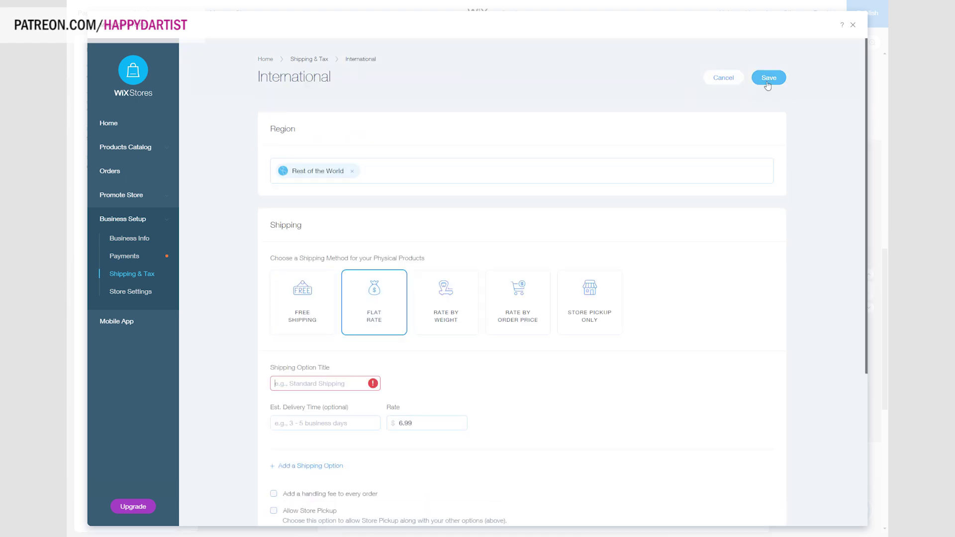
text(International Shipping)
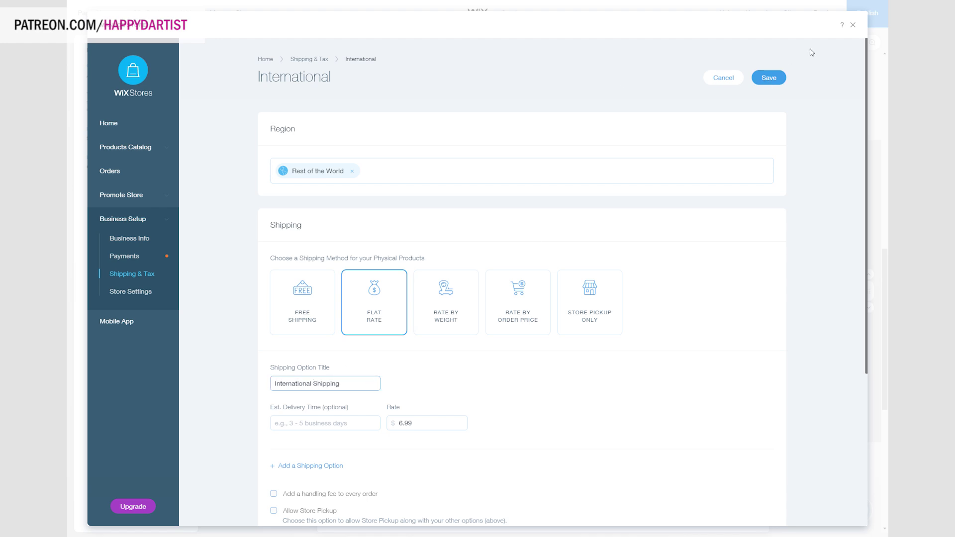
click(768, 80)
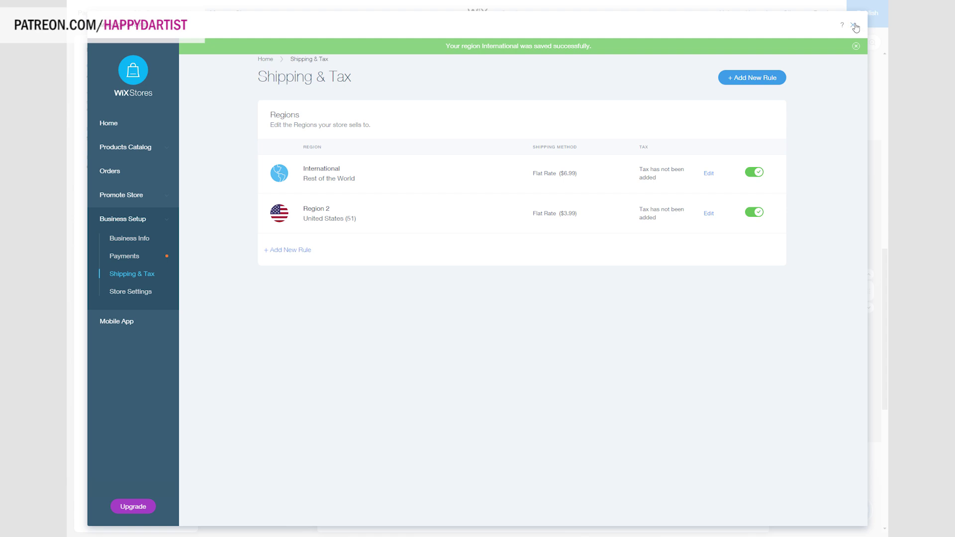
click(853, 25)
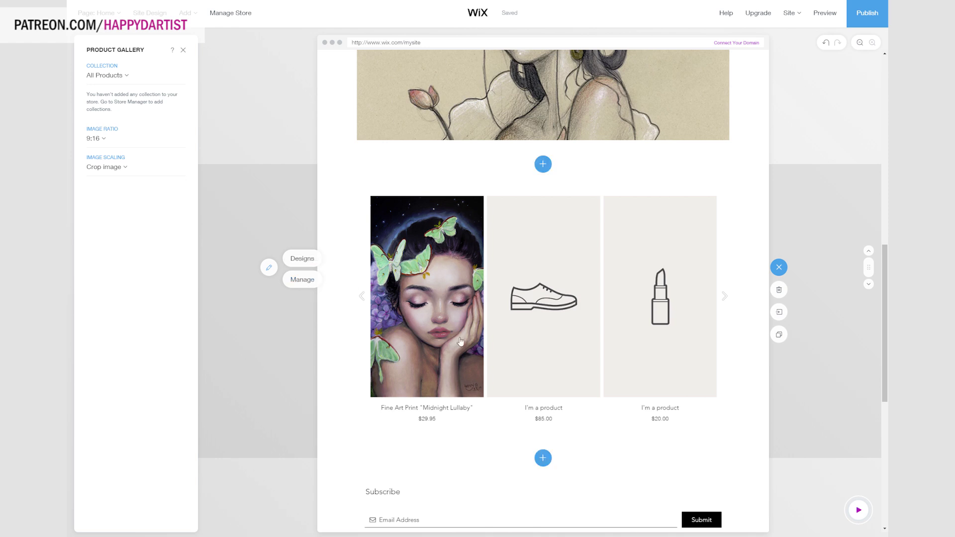
Scroll the homepage down to the Contact section and back, then bring up the product gallery's Manage view.
scroll(458, 337, down, 5)
scroll(389, 265, down, 3)
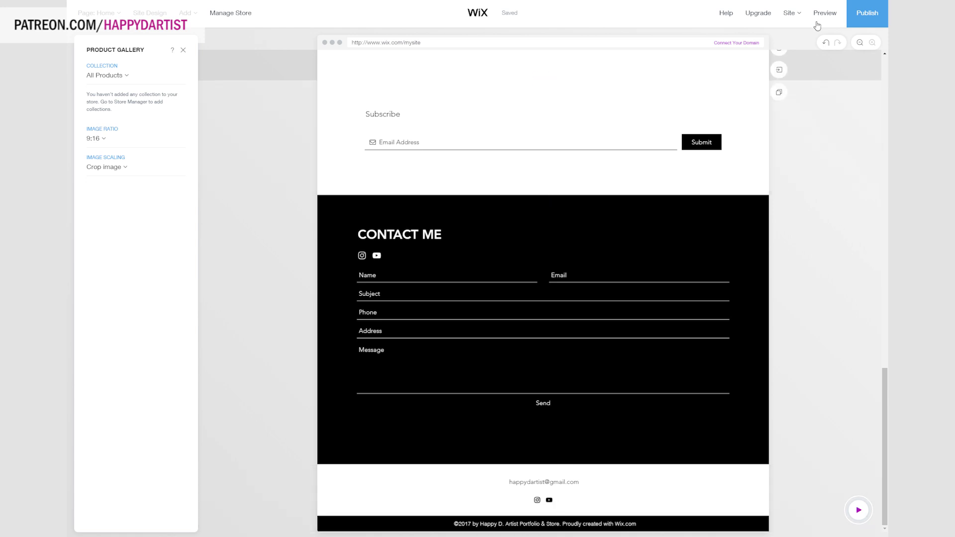
scroll(467, 396, up, 3)
scroll(467, 396, up, 5)
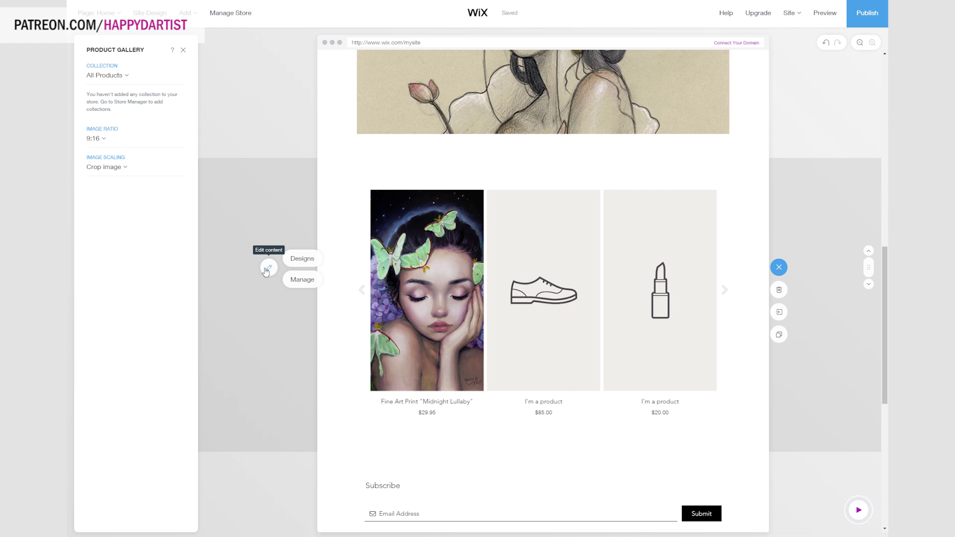
click(302, 280)
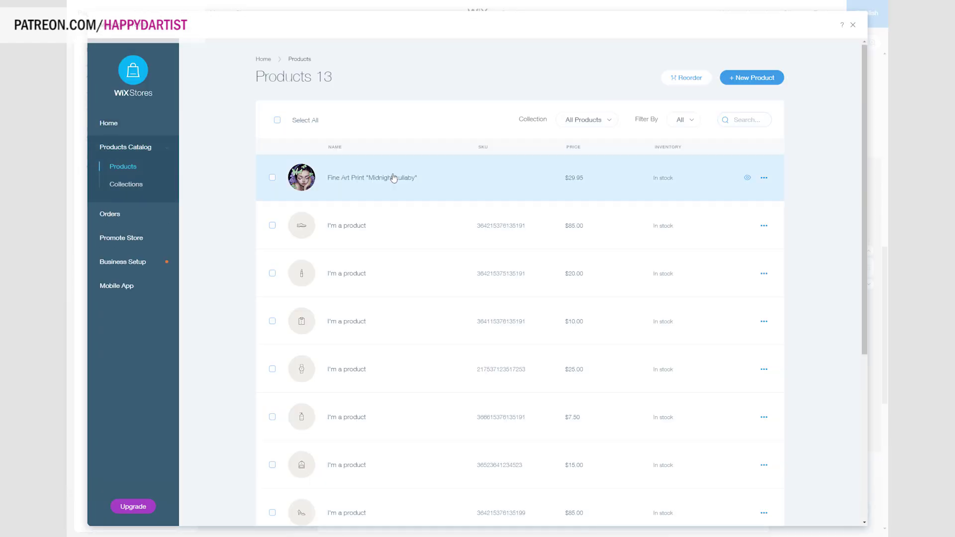
Duplicate Midnight Lullaby into a $29.95 'Waterlily' print using the waterlily drawing, and save.
click(393, 177)
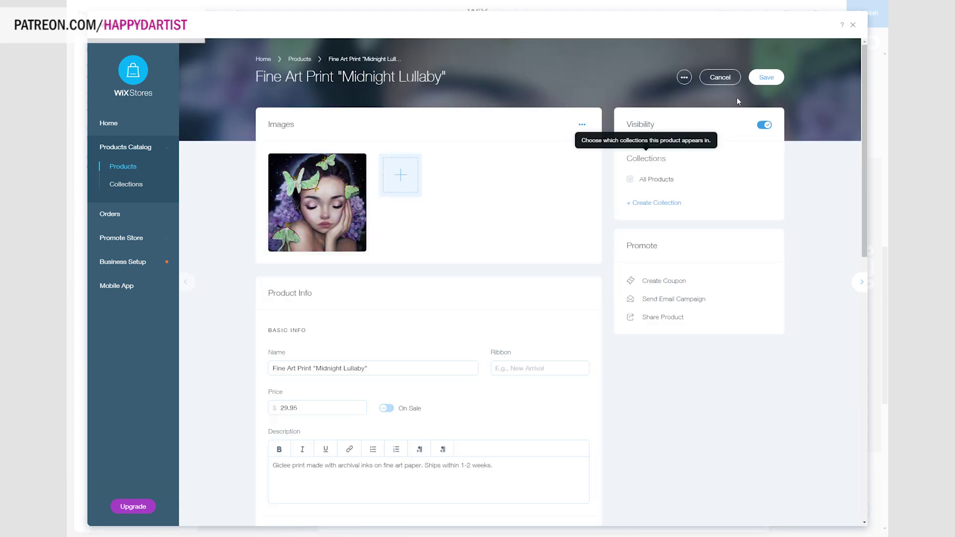
scroll(706, 341, down, 10)
click(761, 513)
click(272, 178)
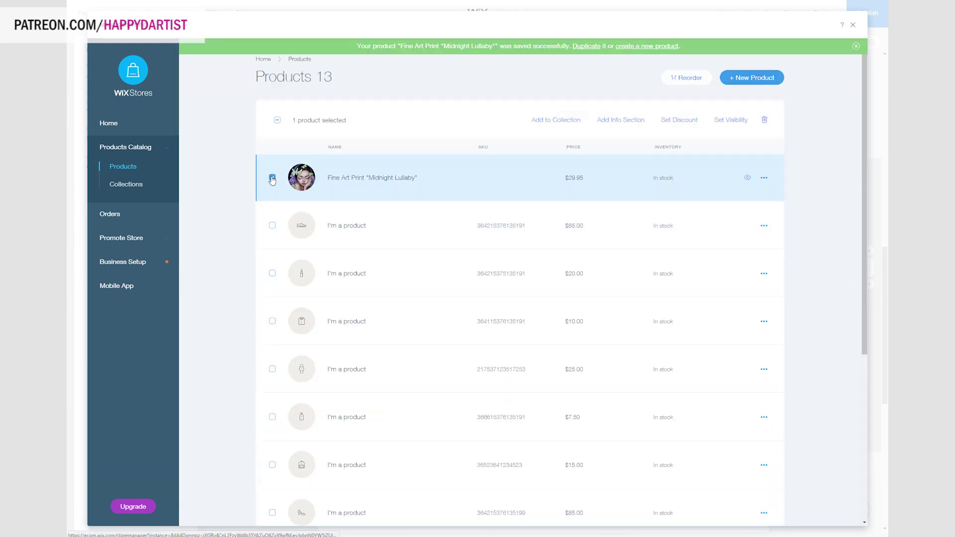
click(764, 177)
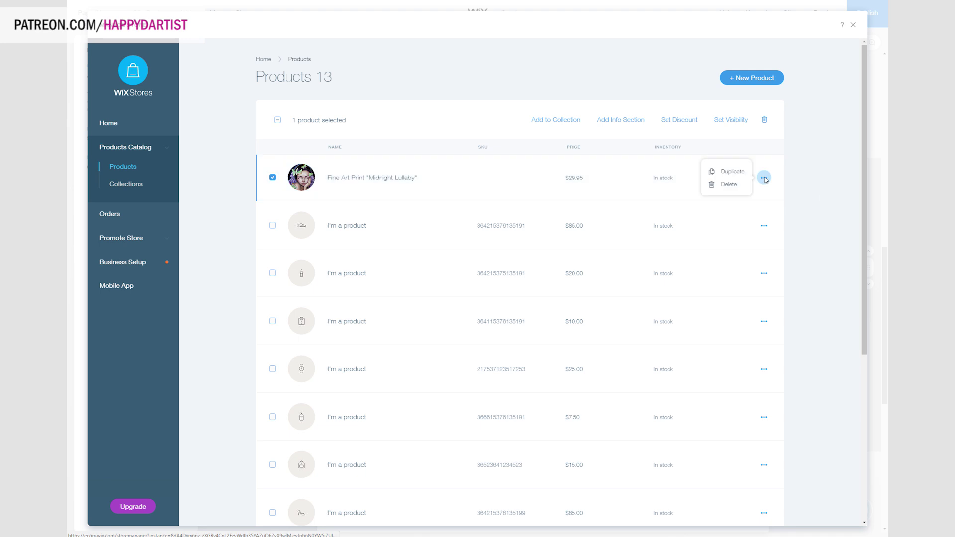
click(731, 171)
click(297, 368)
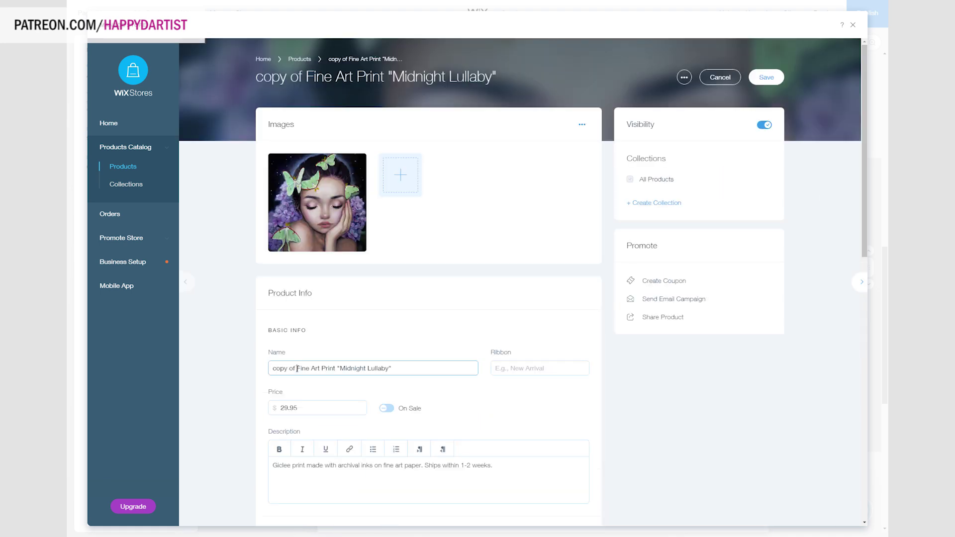
key(BackSpace)
key(BackSpace)
key(BackSpace)
key(BackSpace)
key(BackSpace)
key(BackSpace)
key(BackSpace)
key(BackSpace)
drag(315, 368, 366, 368)
text(Waterlily)
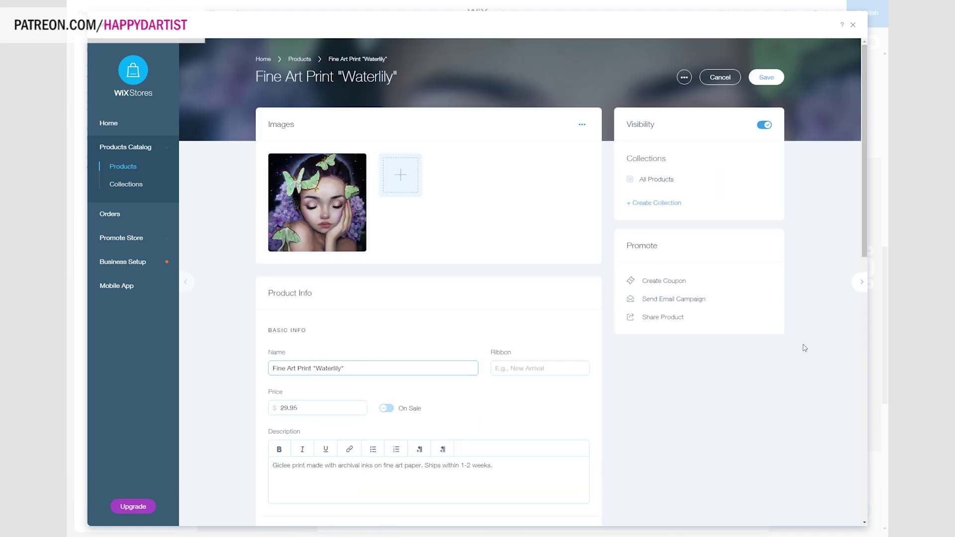
click(355, 162)
click(435, 183)
click(312, 233)
click(738, 408)
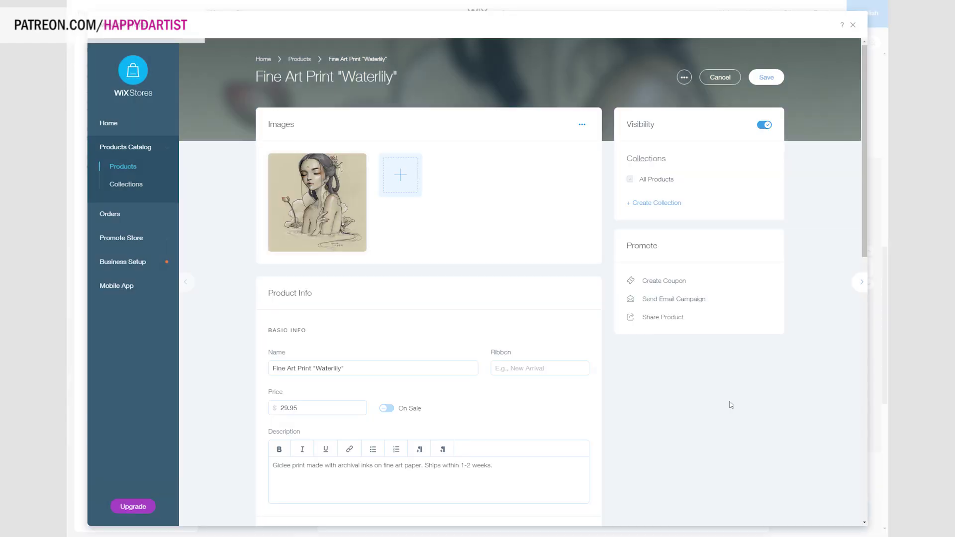
click(774, 79)
Duplicate Waterlily into 'La Petite Voleuse' with the forest painting as its only image, and save.
click(762, 174)
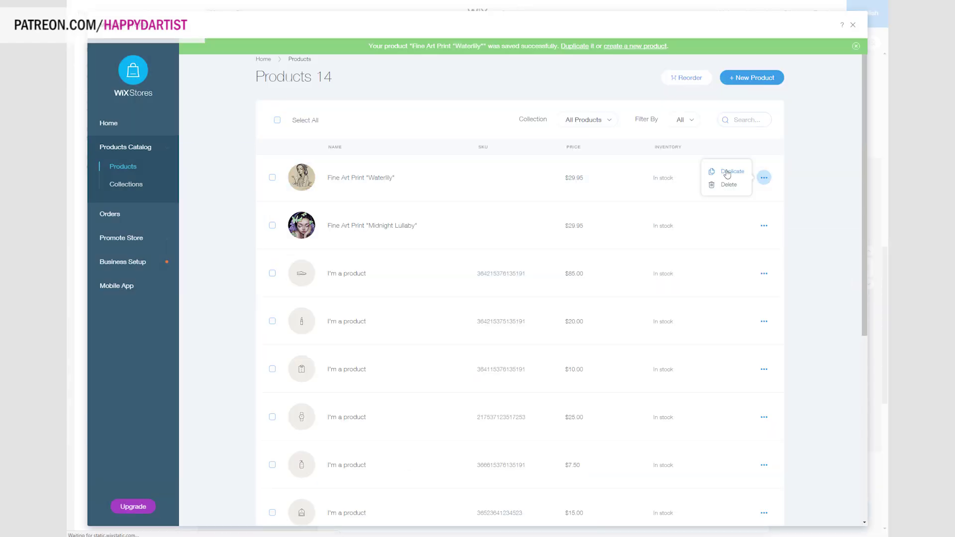
click(729, 169)
drag(272, 368, 342, 368)
key(BackSpace)
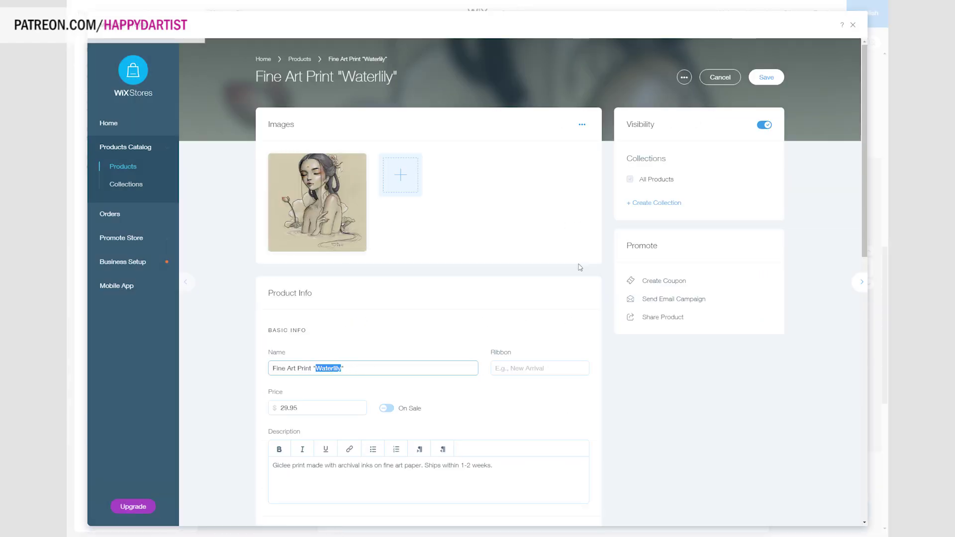
click(408, 193)
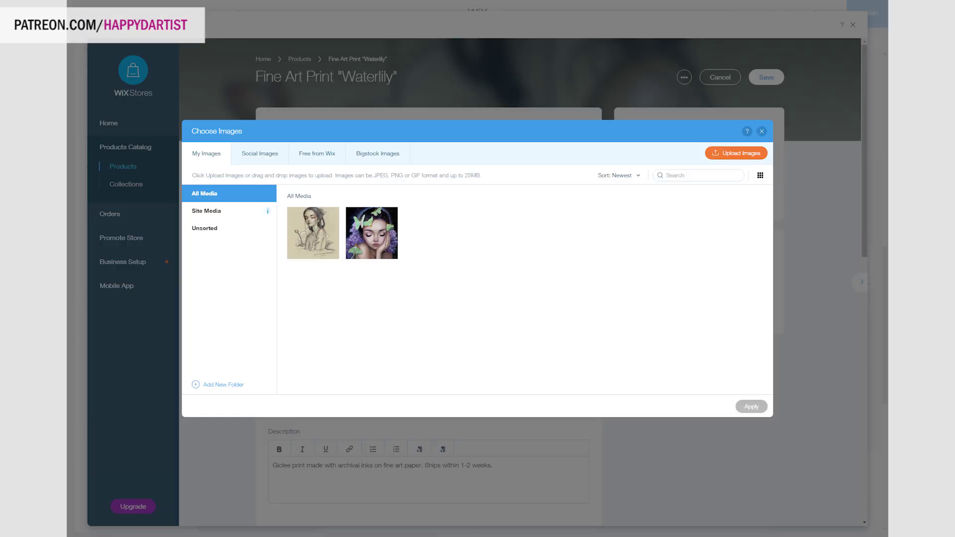
click(551, 362)
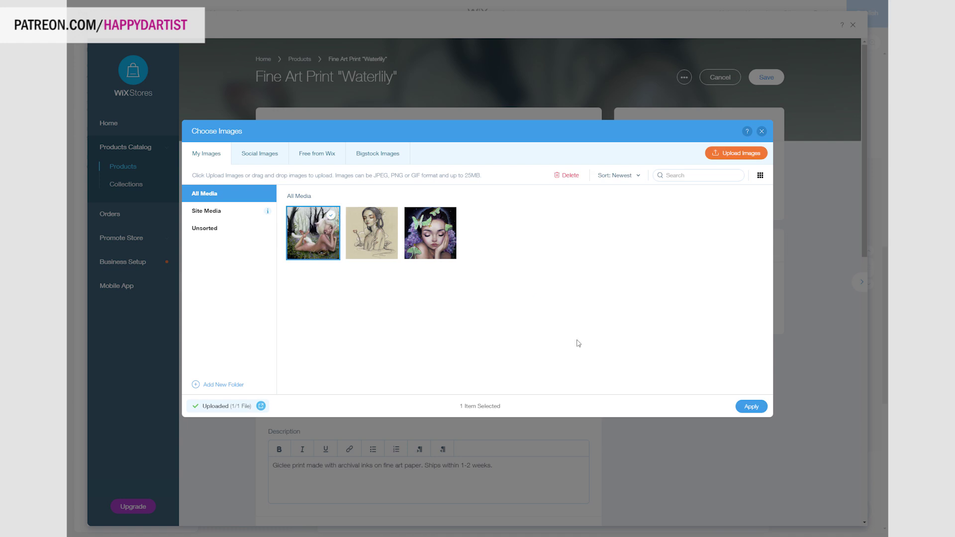
click(750, 407)
click(359, 161)
double_click(341, 368)
text(La Petite Vole)
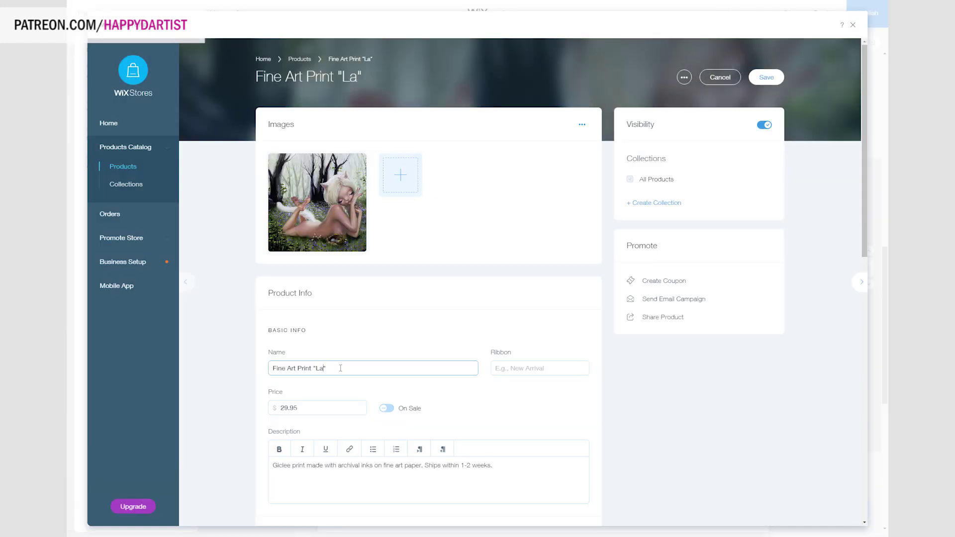
text(use)
click(766, 77)
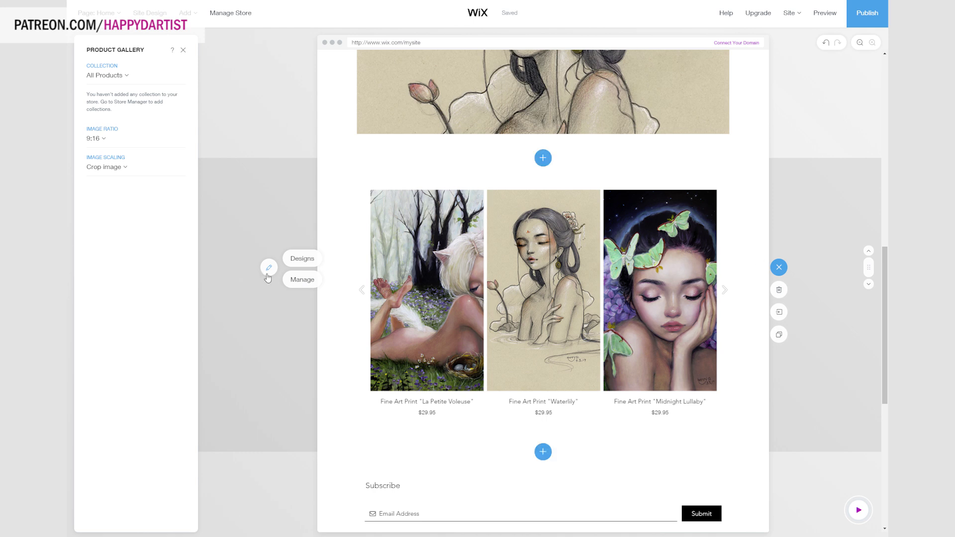
Apply the eighth design layout to the homepage product gallery.
click(317, 260)
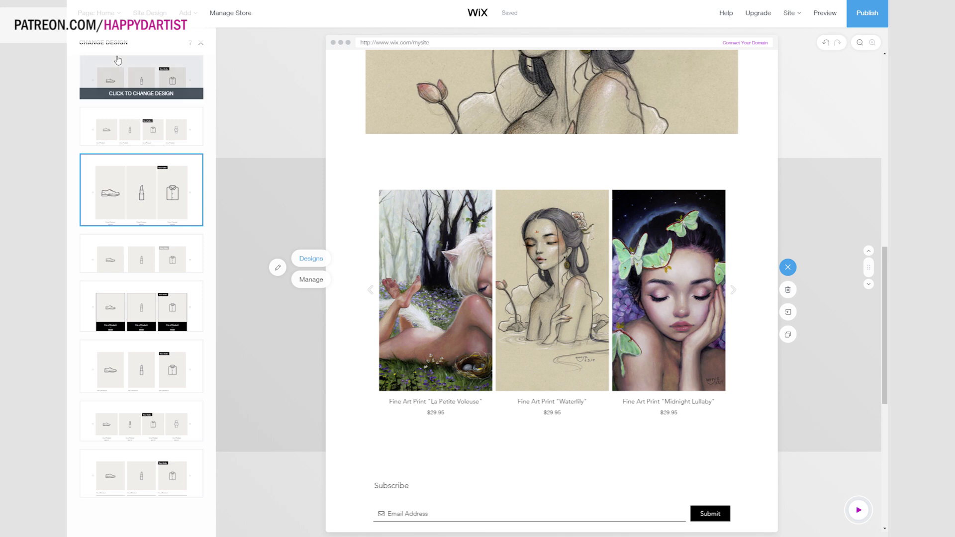
click(169, 144)
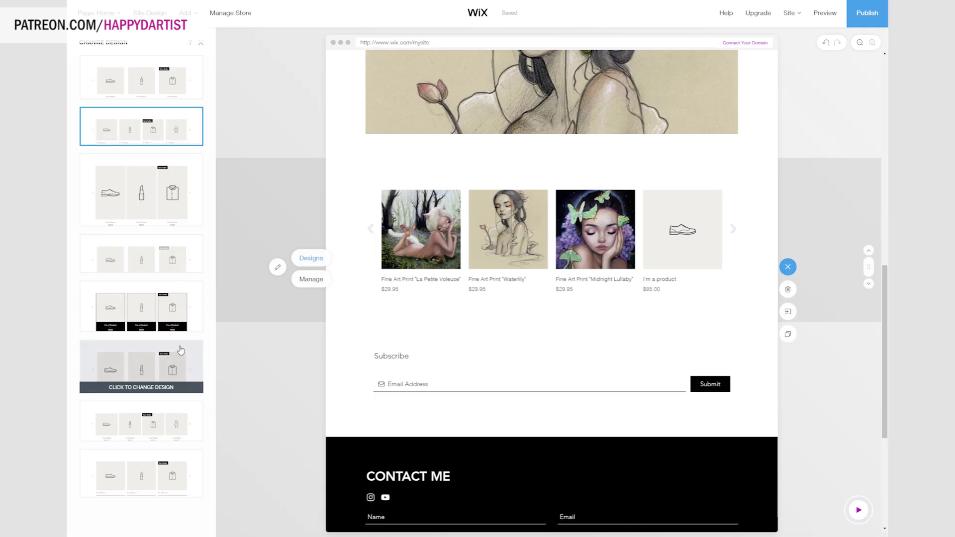
click(180, 478)
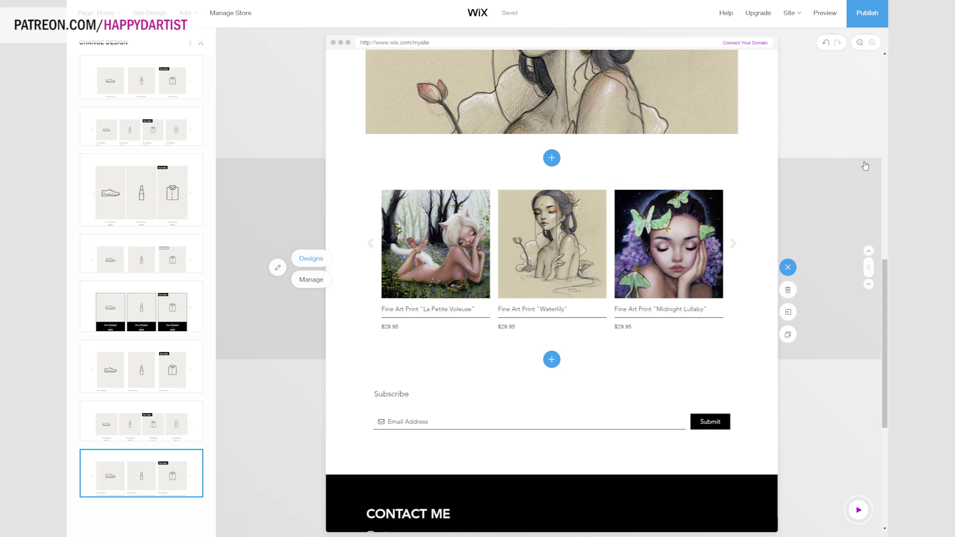
click(255, 208)
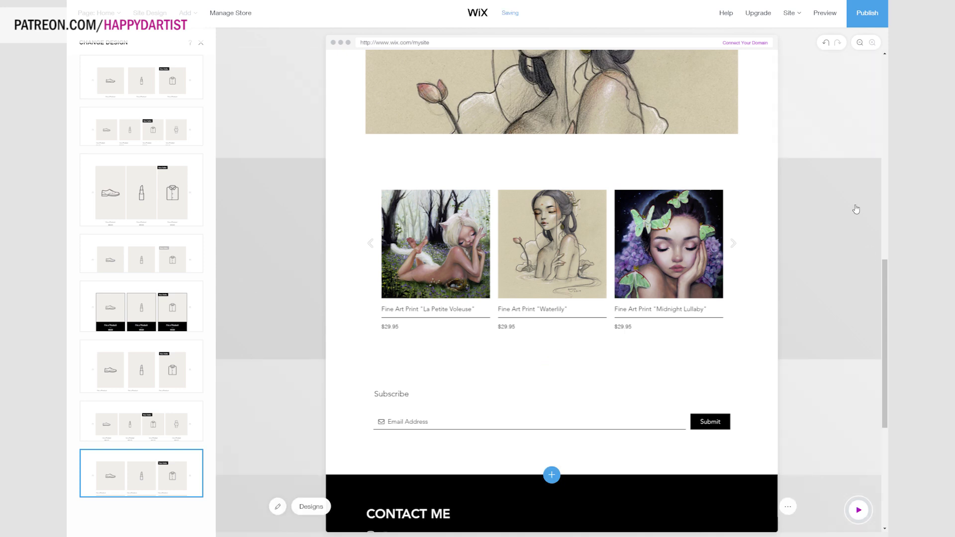
scroll(855, 209, up, 10)
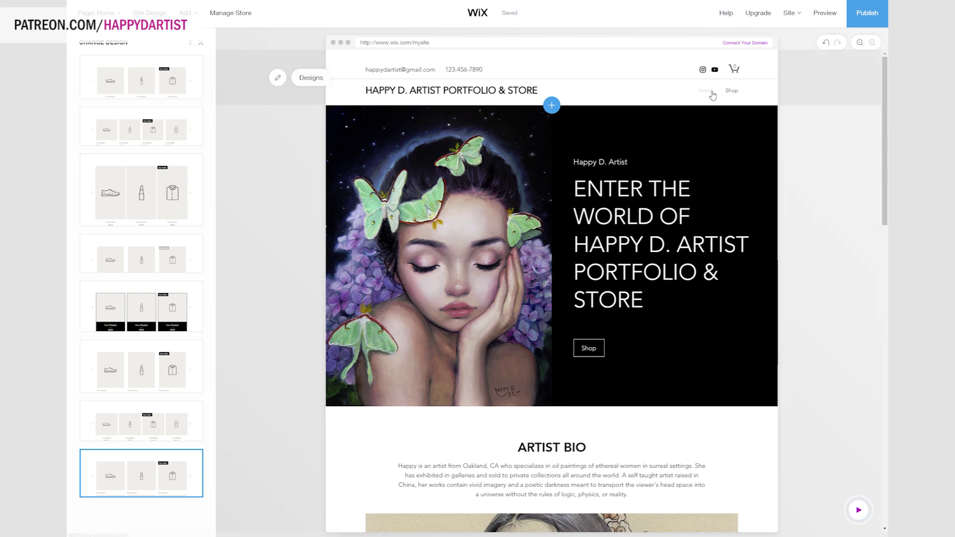
Start adding a new page to the site from the Add menu.
click(708, 94)
mouse_move(195, 29)
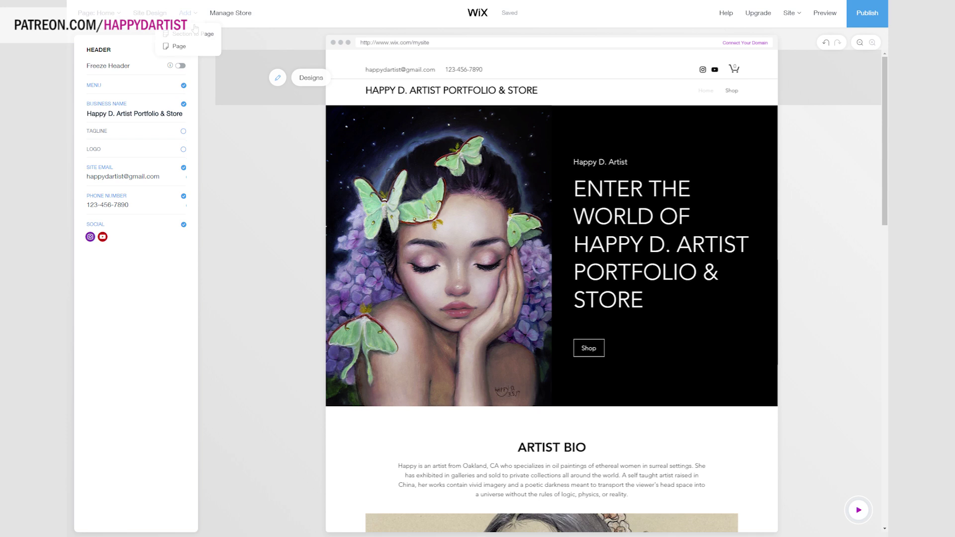
click(179, 49)
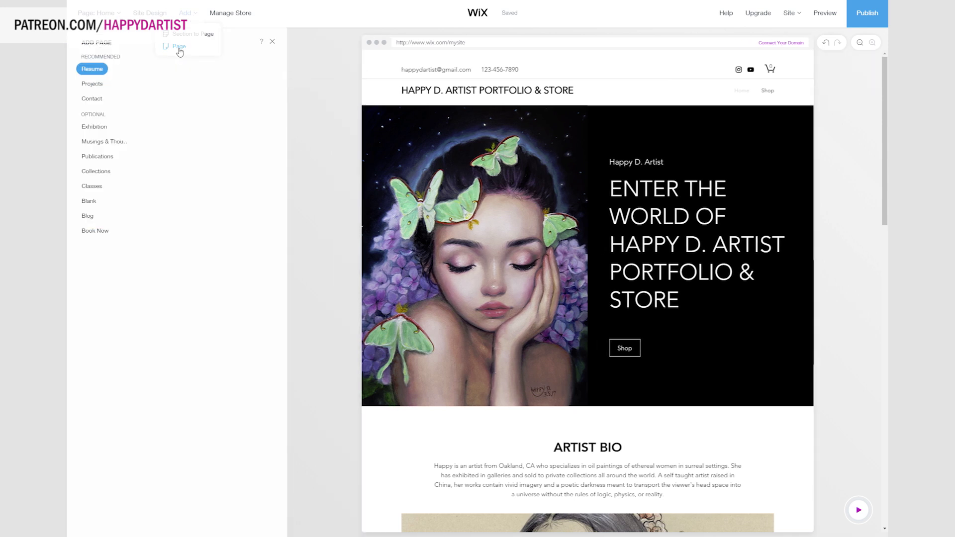
Add a Projects page from one of the Projects templates and dismiss the congratulations message.
click(92, 83)
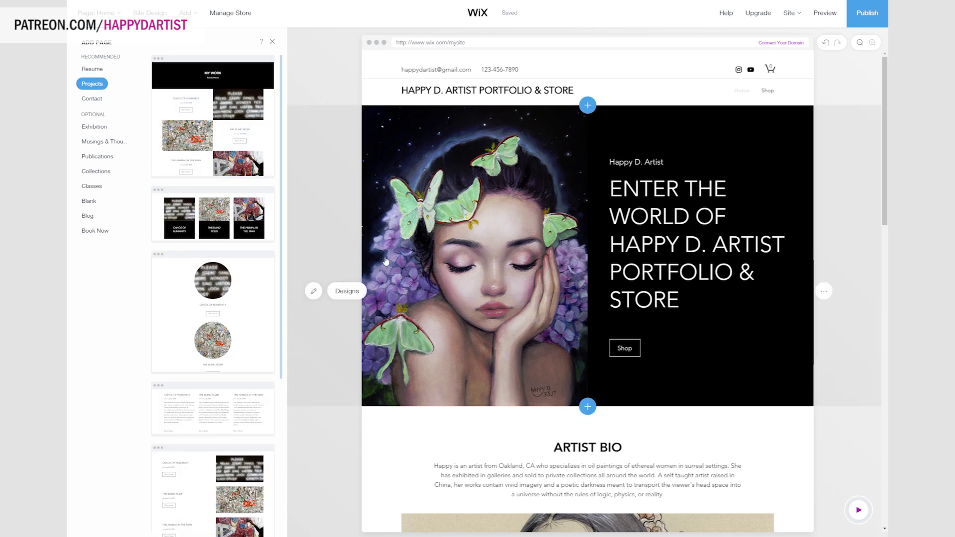
scroll(191, 220, down, 5)
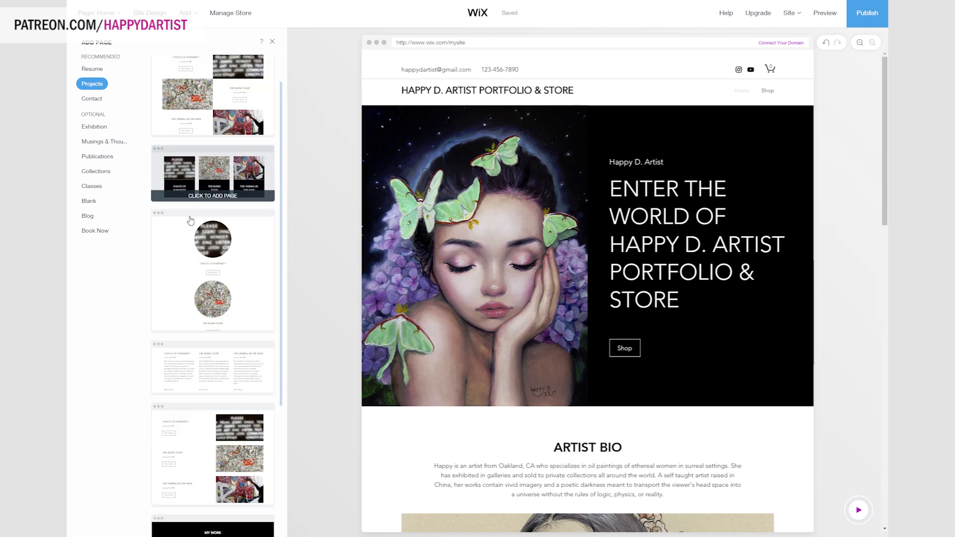
scroll(254, 486, down, 3)
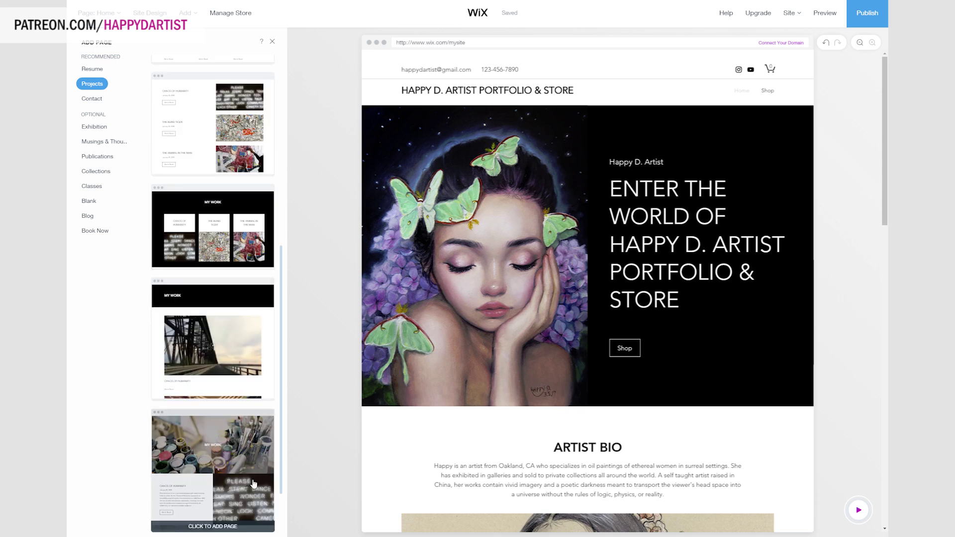
scroll(254, 484, down, 5)
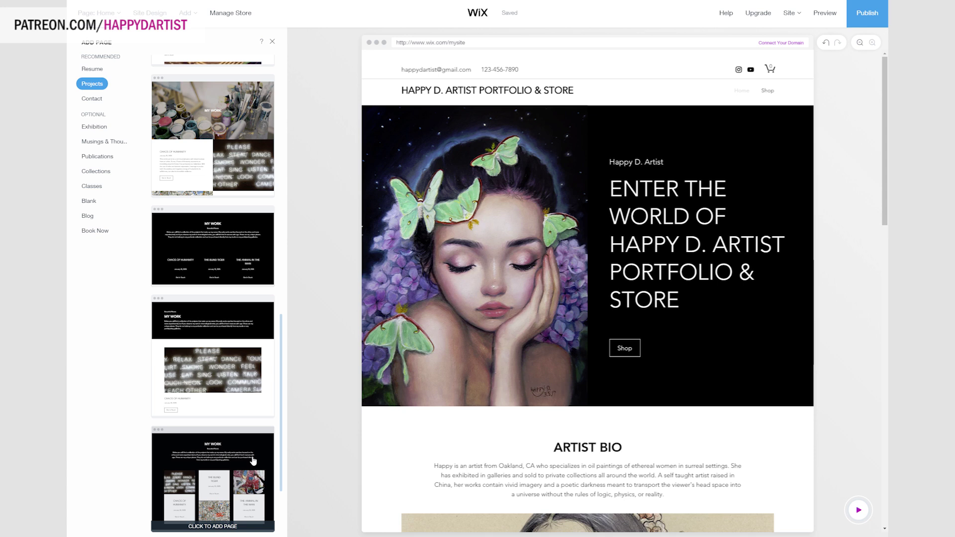
scroll(254, 460, up, 8)
scroll(242, 265, up, 5)
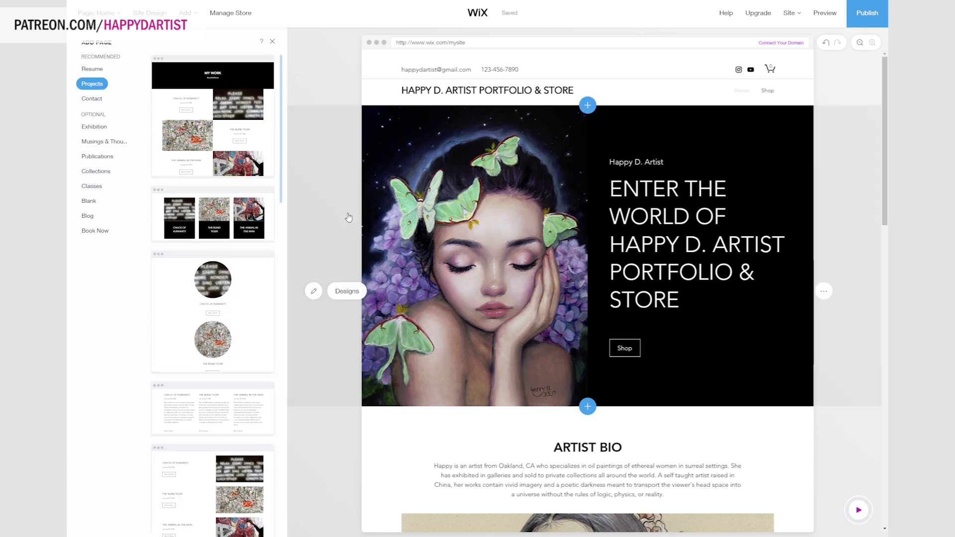
click(249, 224)
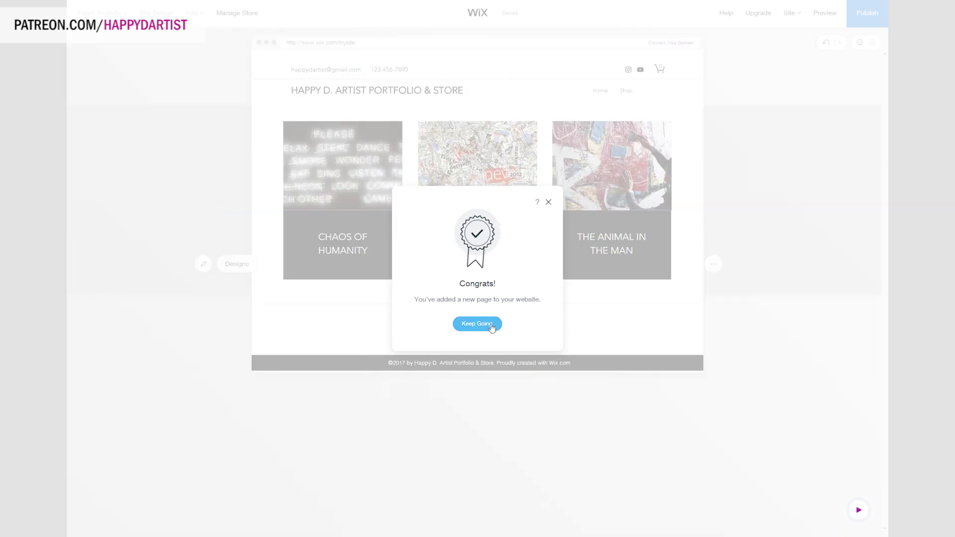
click(490, 330)
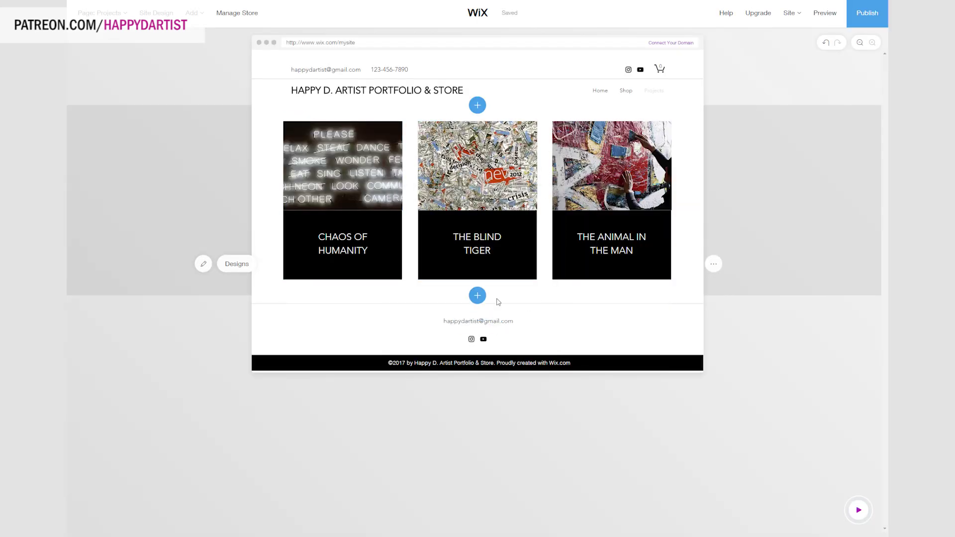
Rename the first project card to Midnight Lullaby and give it the Midnight Lullaby painting.
double_click(343, 244)
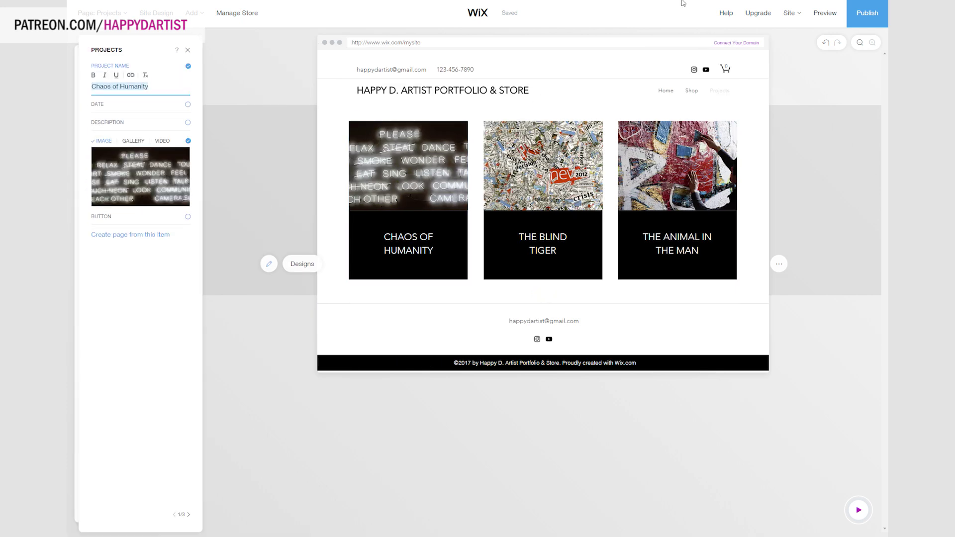
text(Midnight Lullaby)
click(140, 176)
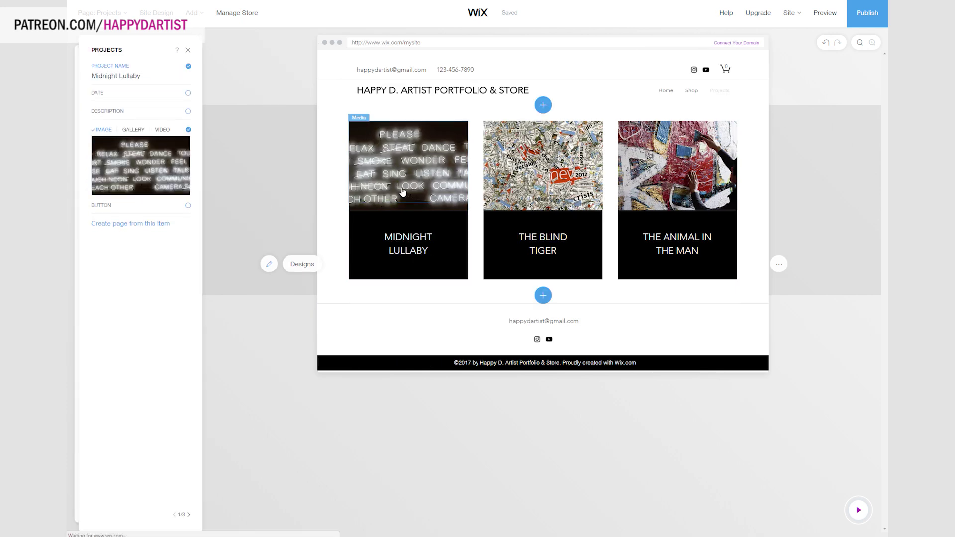
click(332, 296)
double_click(333, 296)
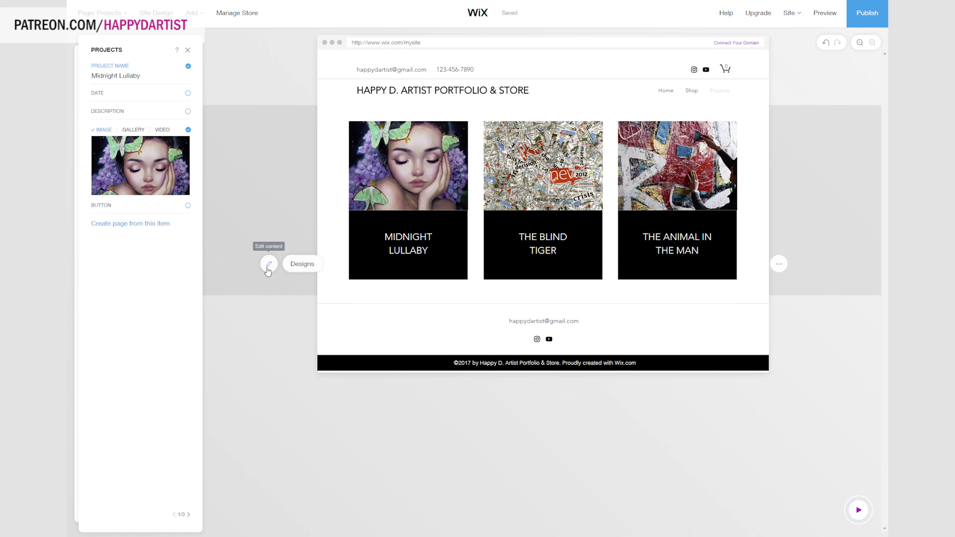
Put the Water Lily drawing on the second card and name it Water Lily.
click(542, 164)
double_click(542, 165)
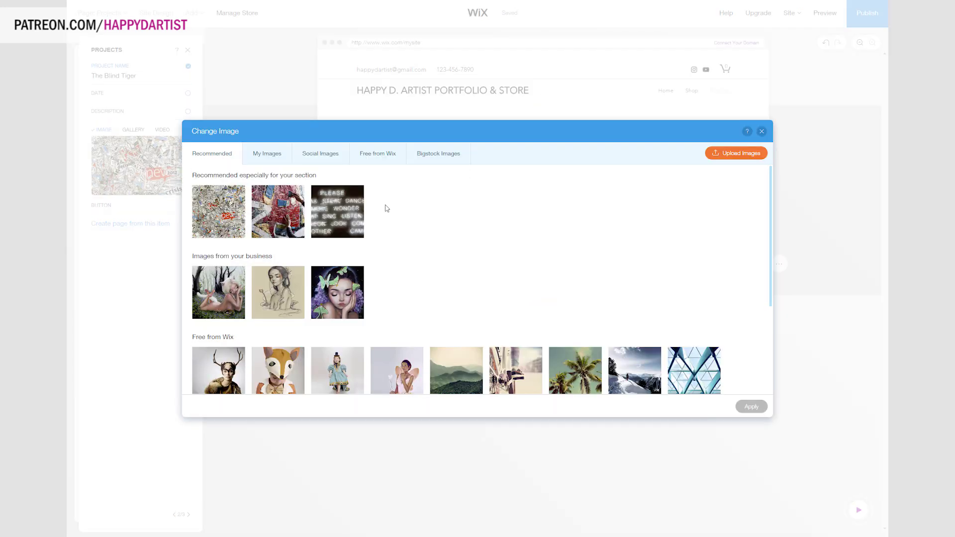
double_click(278, 292)
triple_click(113, 76)
text(Water Lily)
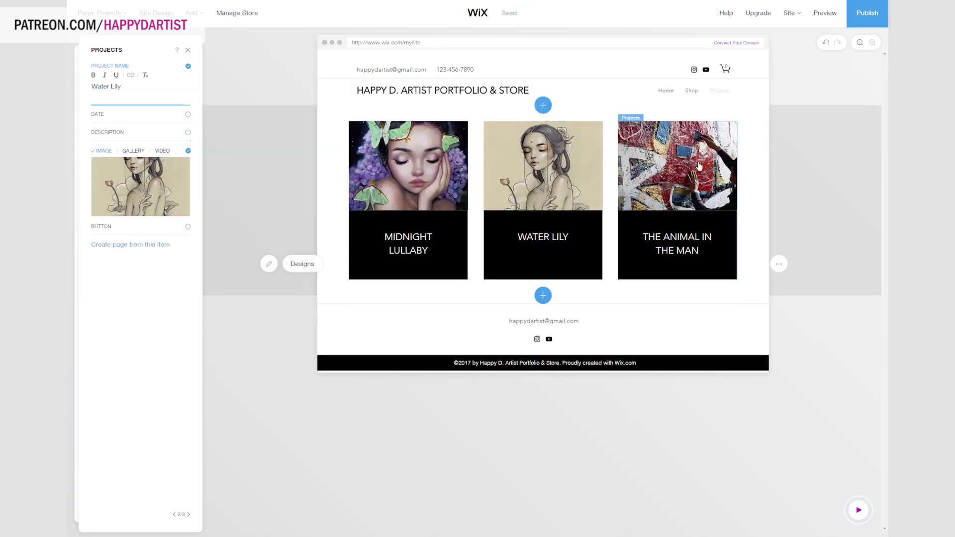
Give the third card the forest painting and the name La Petite Voleuse.
click(676, 165)
double_click(677, 164)
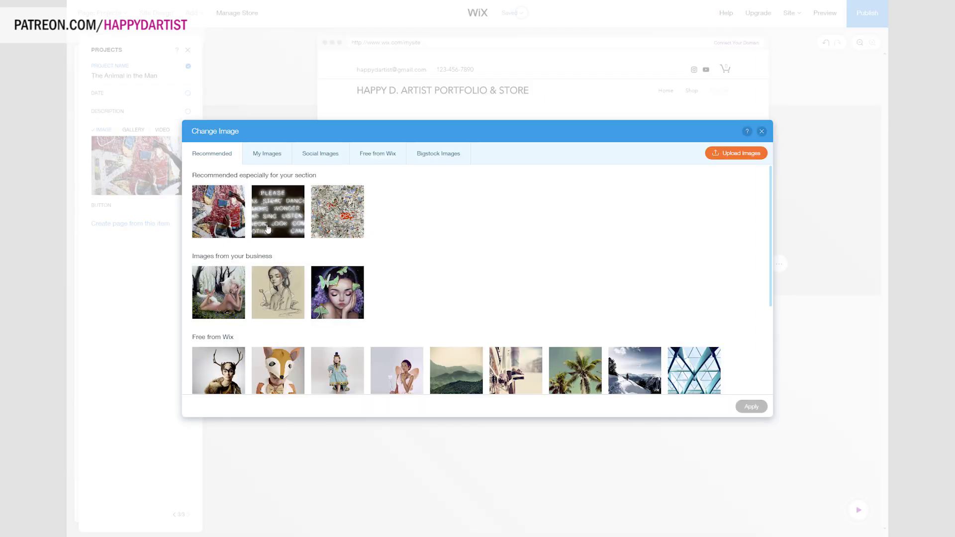
double_click(212, 292)
triple_click(124, 76)
text(La Petite Voleuse)
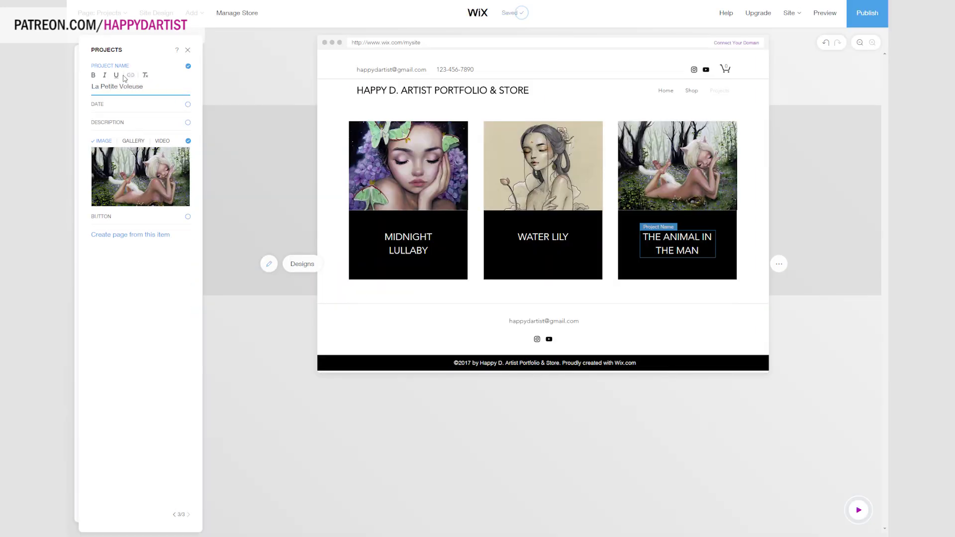
click(413, 239)
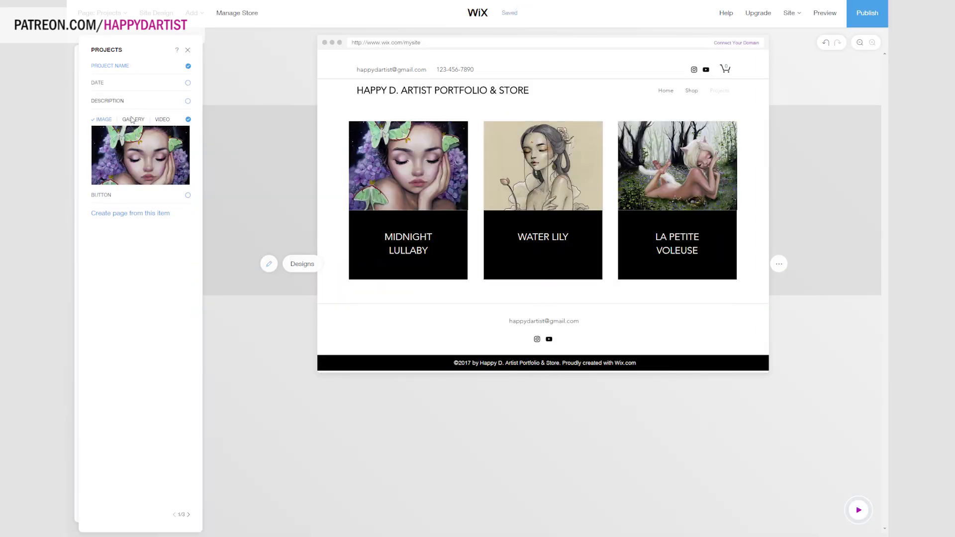
click(301, 264)
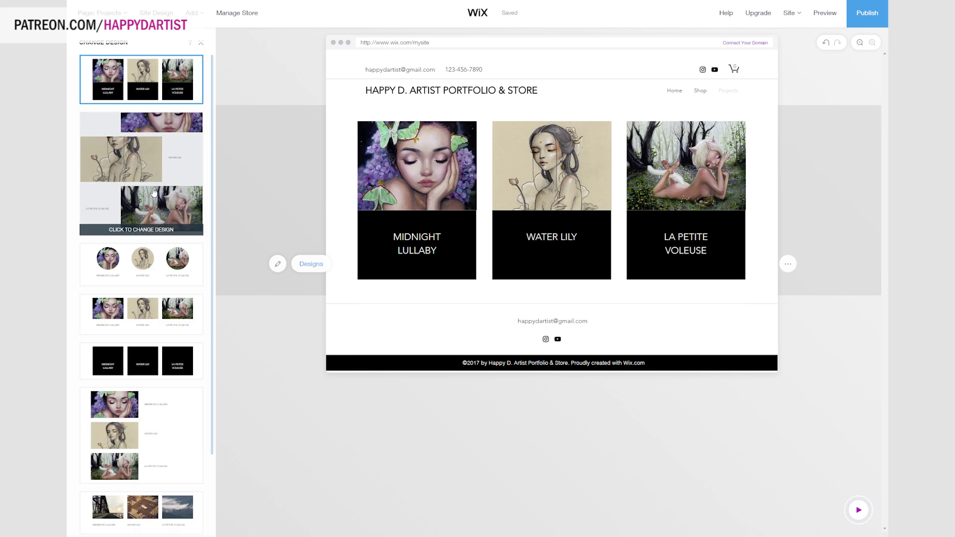
Switch the Projects section to the alternating large-image design.
click(151, 194)
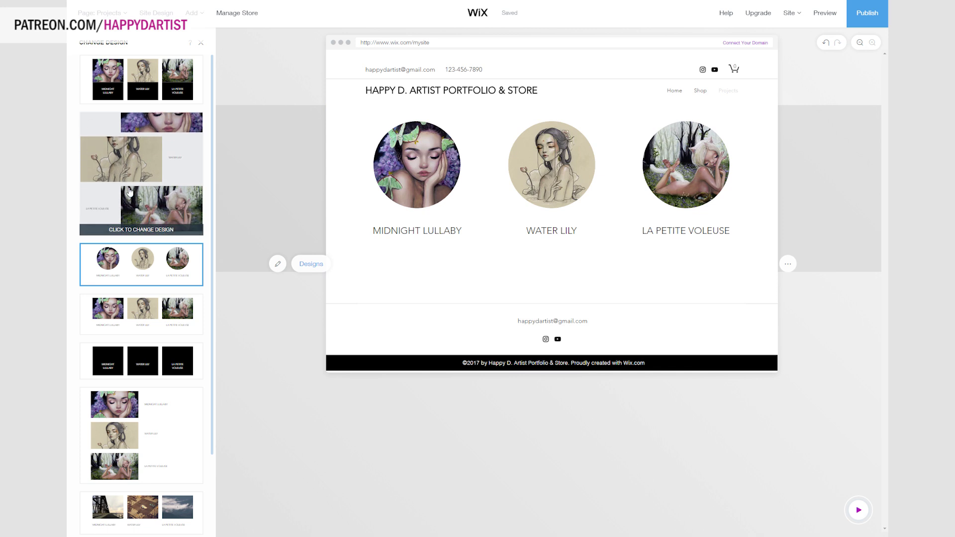
click(129, 192)
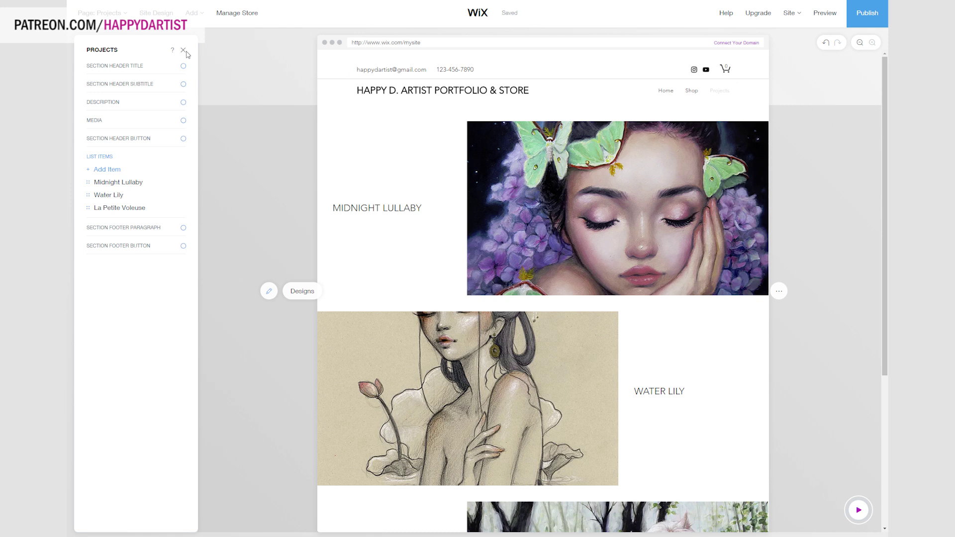
click(121, 67)
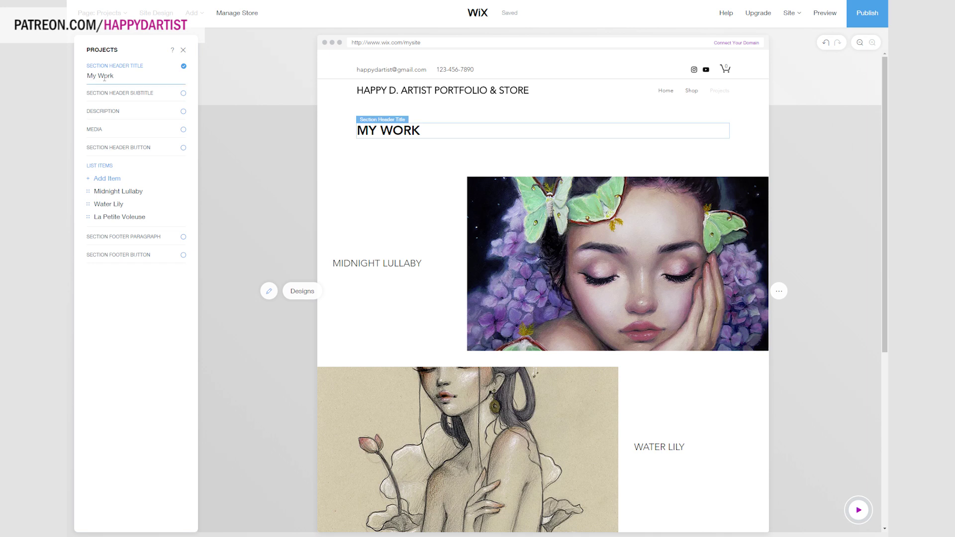
Change the projects section title to 'Portfolio'.
triple_click(104, 78)
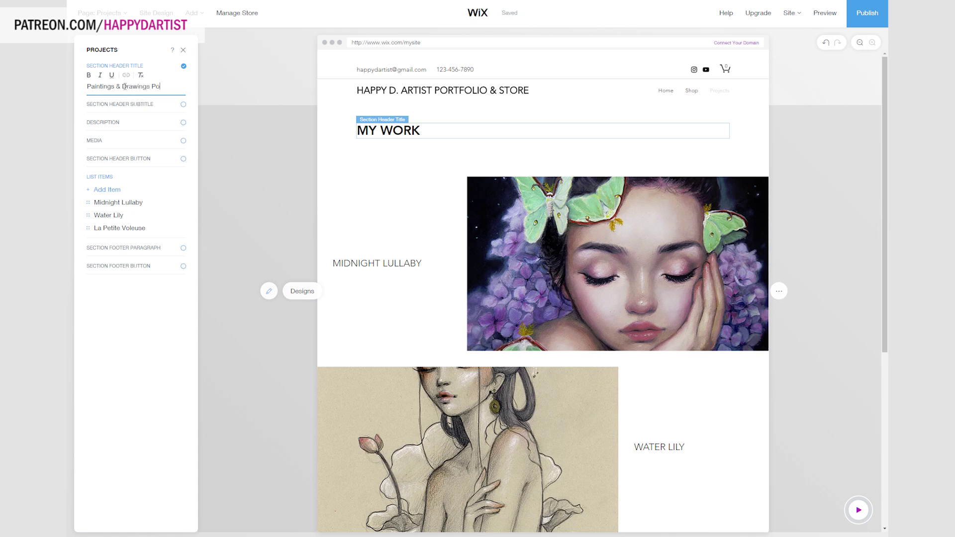
text(rtfolio)
key(Return)
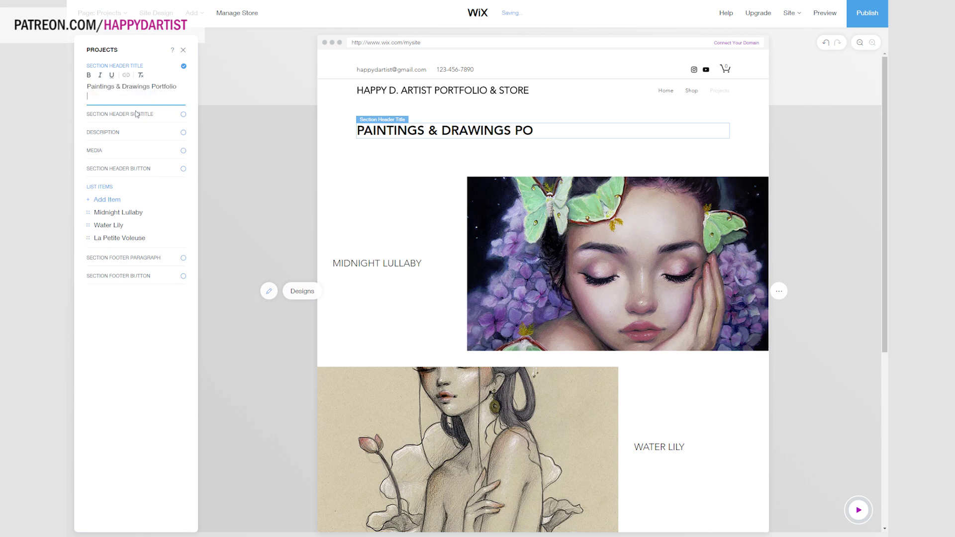
key(BackSpace)
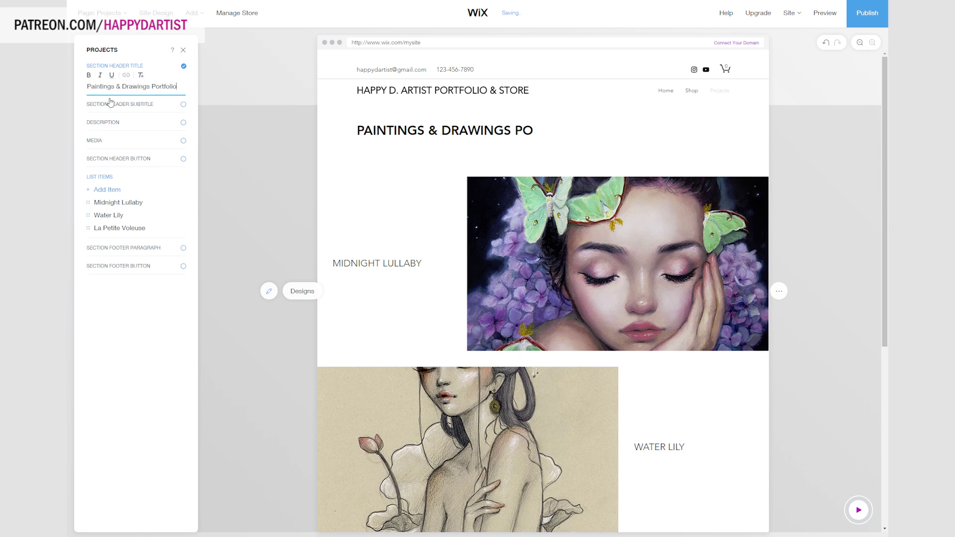
drag(152, 88, 88, 87)
key(ctrl+c)
key(BackSpace)
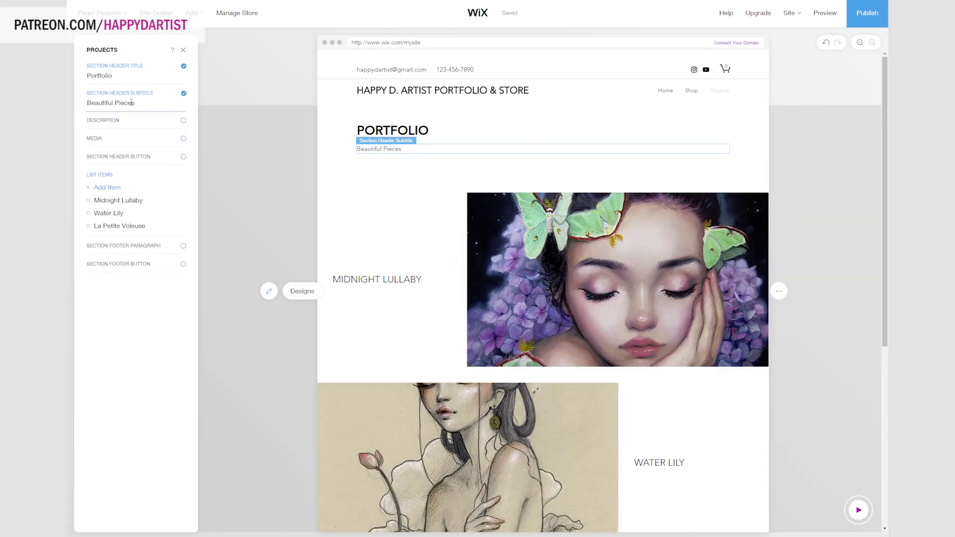
Replace the 'Beautiful Pieces' subtitle with 'Paintings & Drawings 2016-2017'.
triple_click(131, 102)
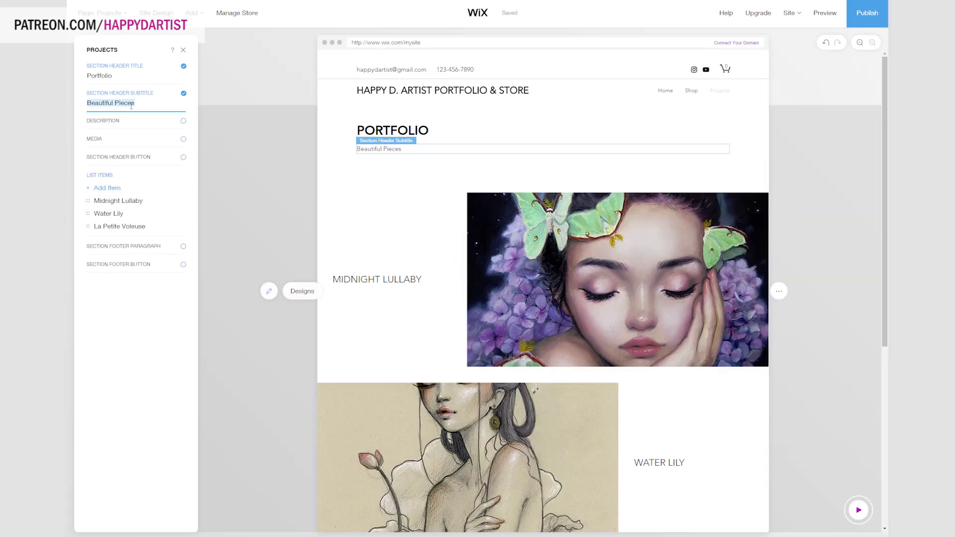
key(ctrl+k)
click(519, 319)
key(ctrl+v)
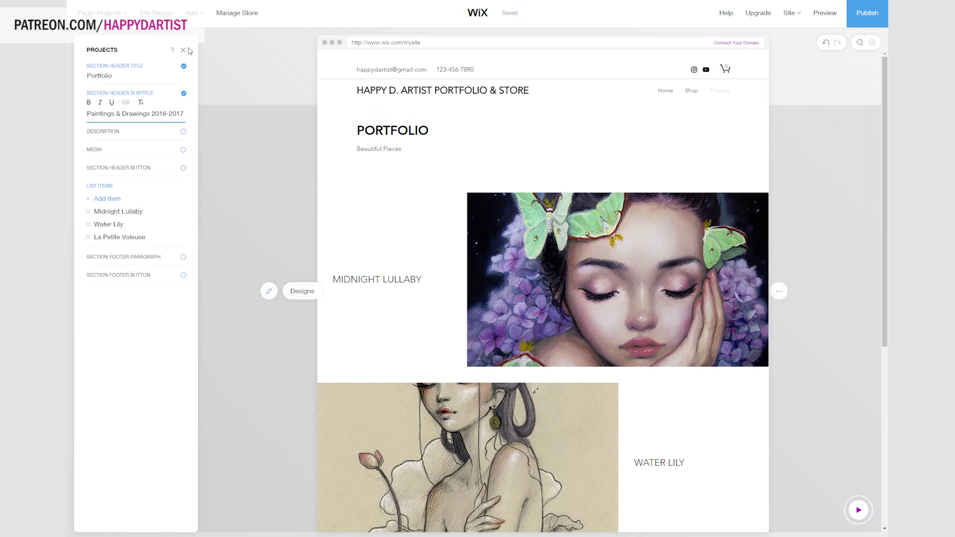
triple_click(117, 114)
key(BackSpace)
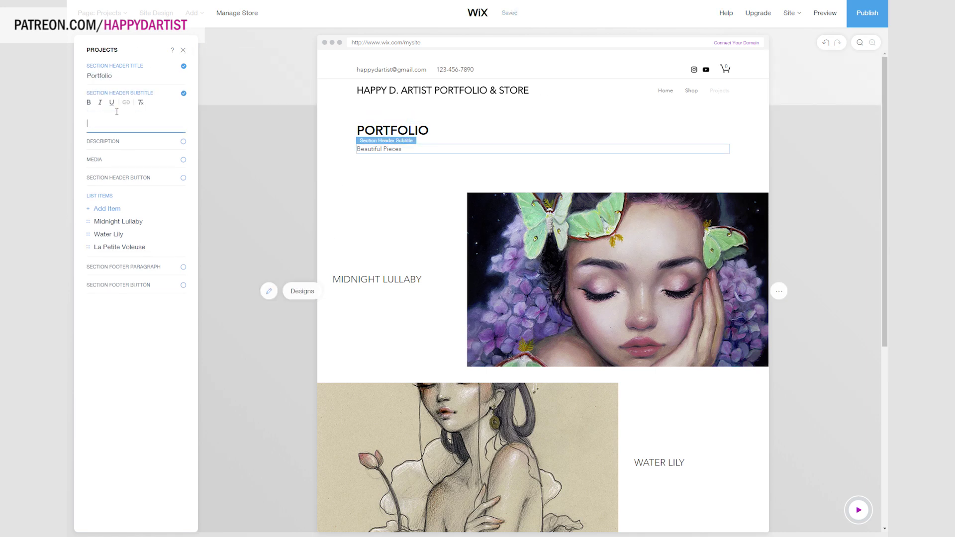
key(ctrl+z)
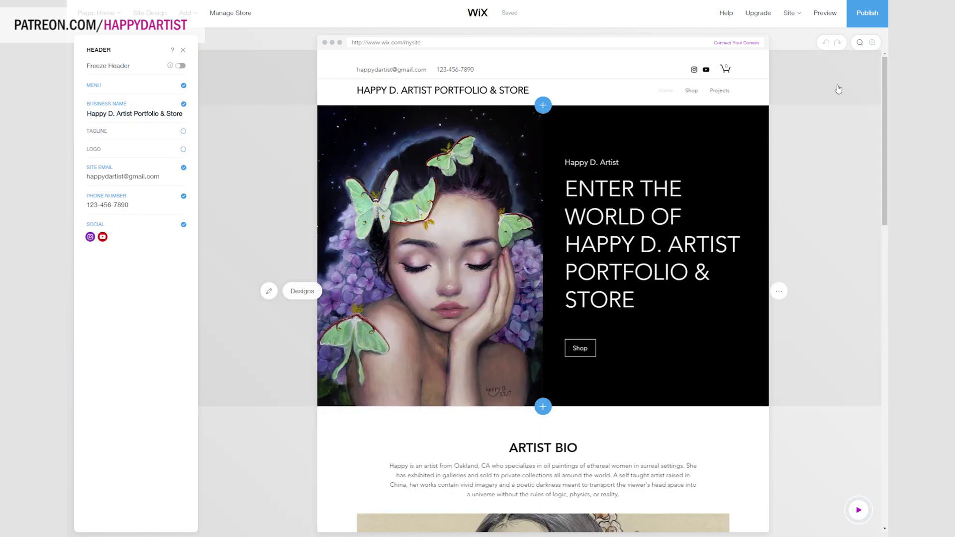
Preview the site and scroll through the Home page.
click(824, 19)
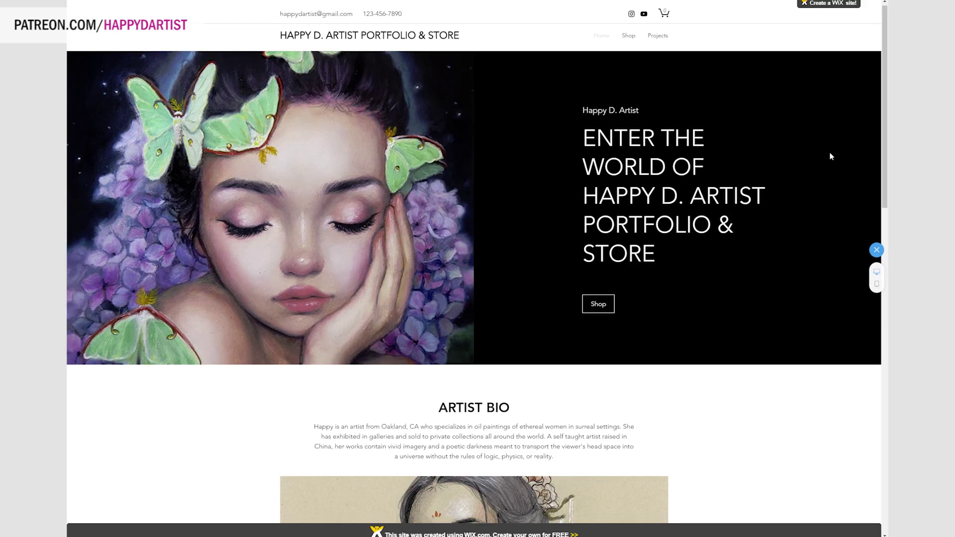
scroll(829, 153, down, 8)
scroll(667, 171, down, 7)
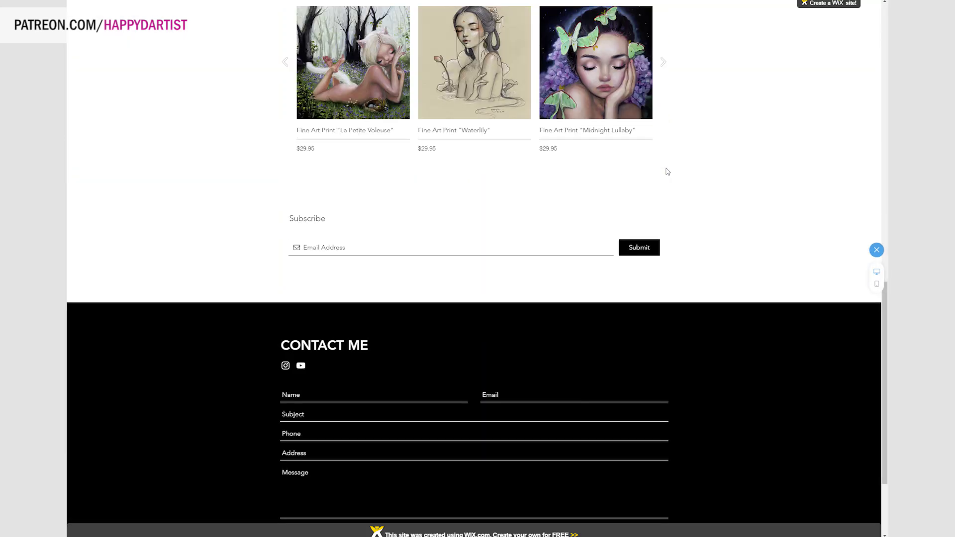
scroll(667, 172, down, 3)
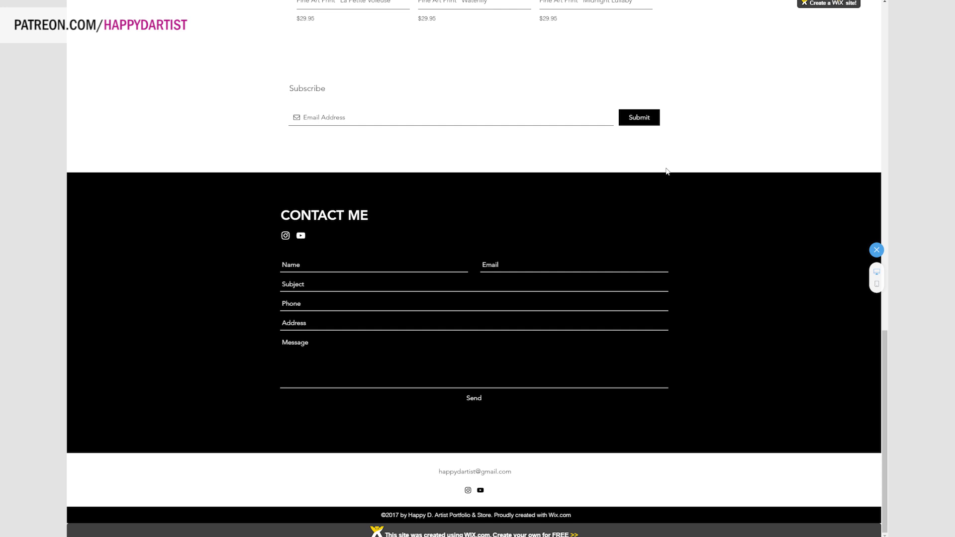
scroll(666, 171, up, 18)
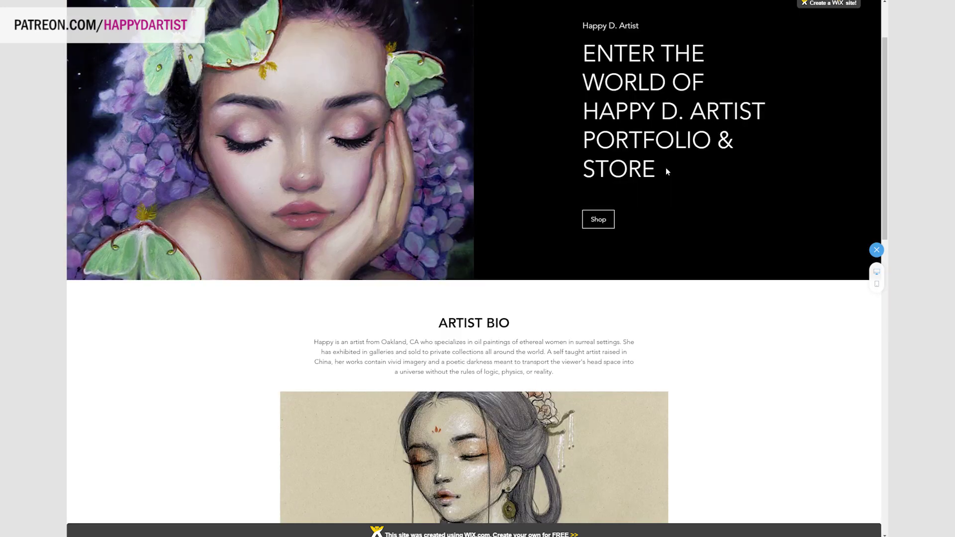
scroll(665, 171, up, 2)
Visit the Shop and Projects pages in the preview, then go back to Home.
click(627, 41)
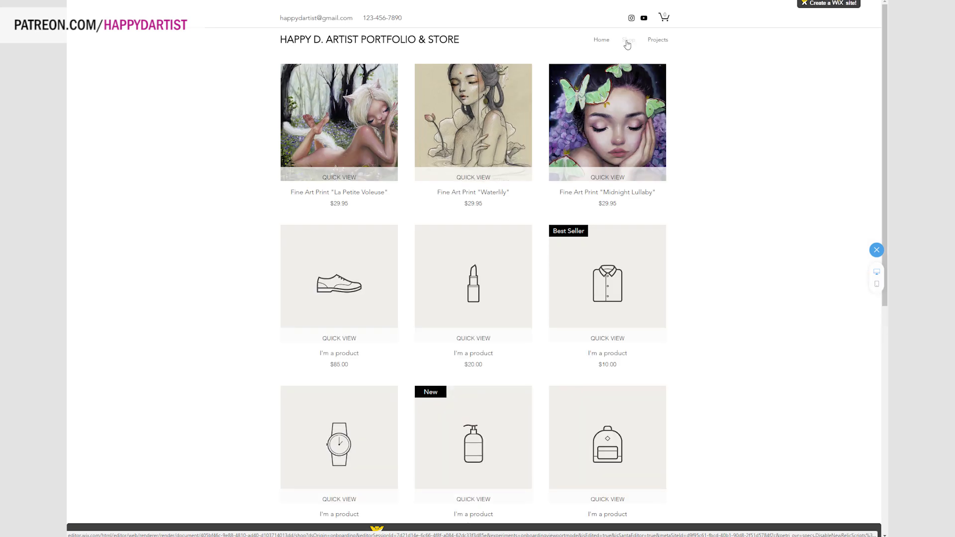
click(666, 42)
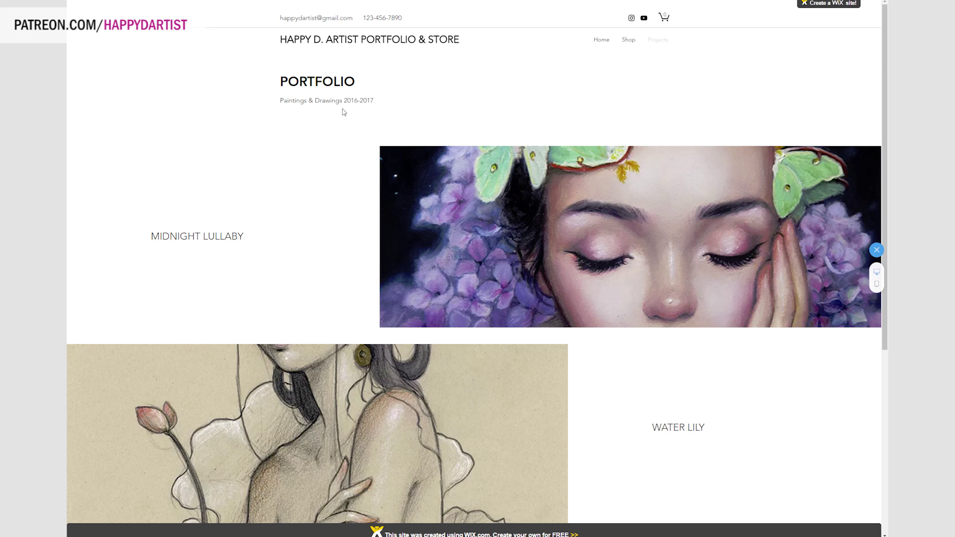
scroll(343, 112, down, 6)
scroll(691, 223, up, 6)
click(873, 287)
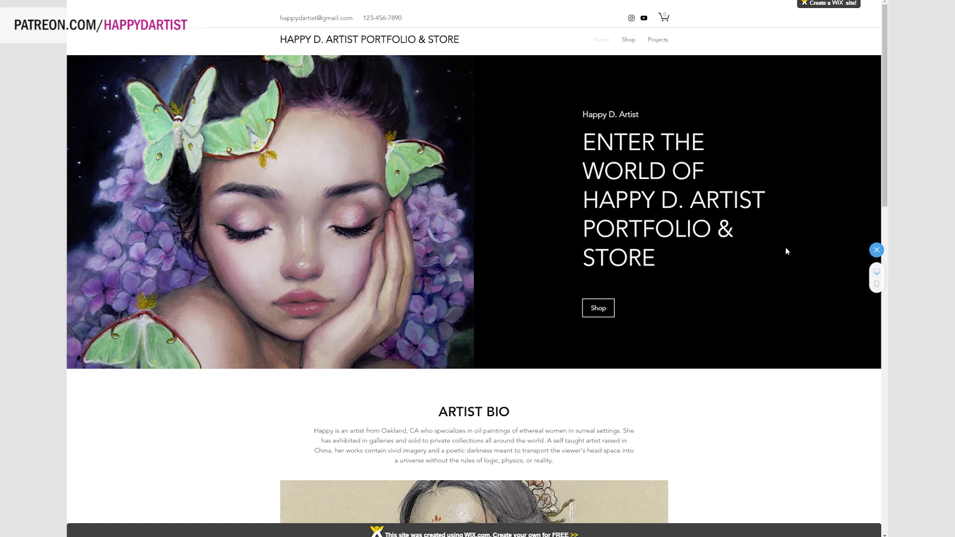
scroll(652, 52, down, 10)
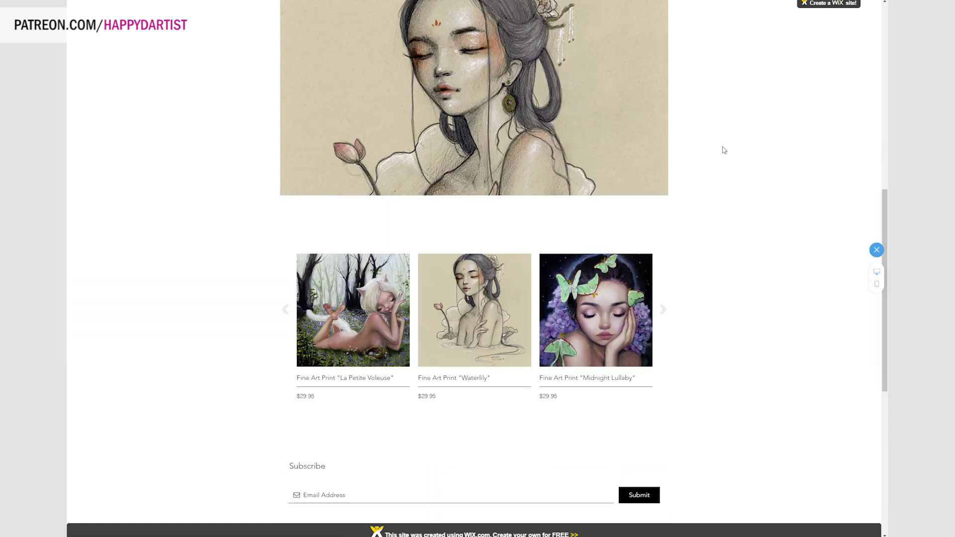
click(877, 284)
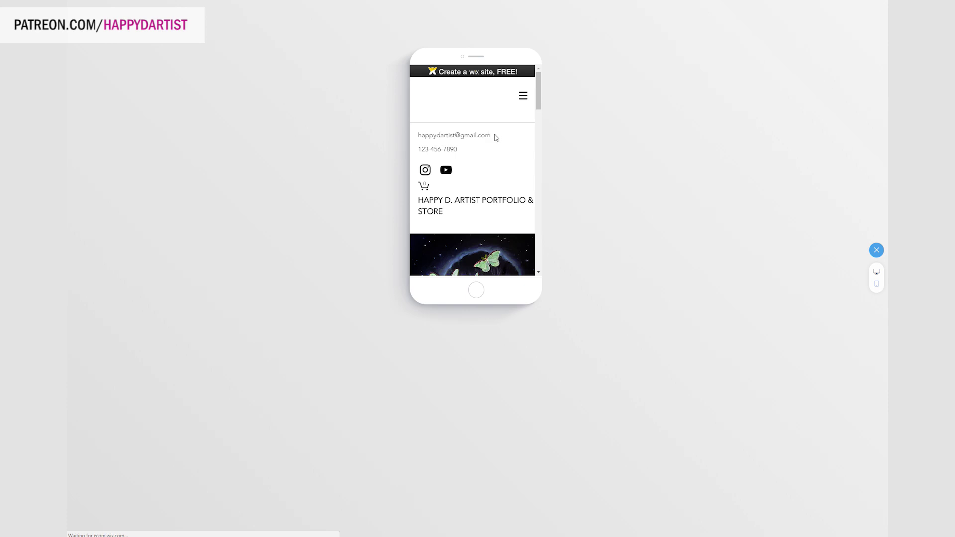
Scroll through the homepage in the mobile preview, then return to the editor.
scroll(495, 133, down, 3)
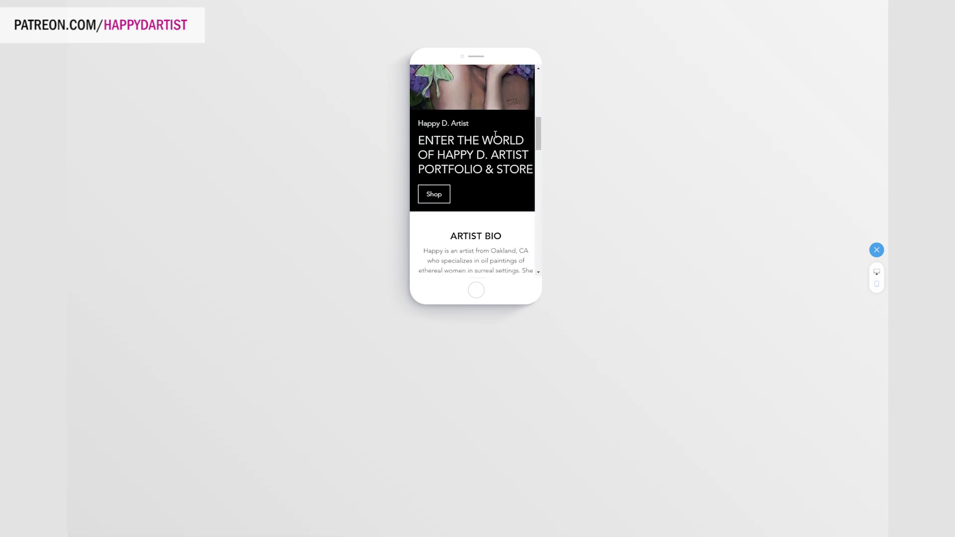
drag(548, 129, 539, 83)
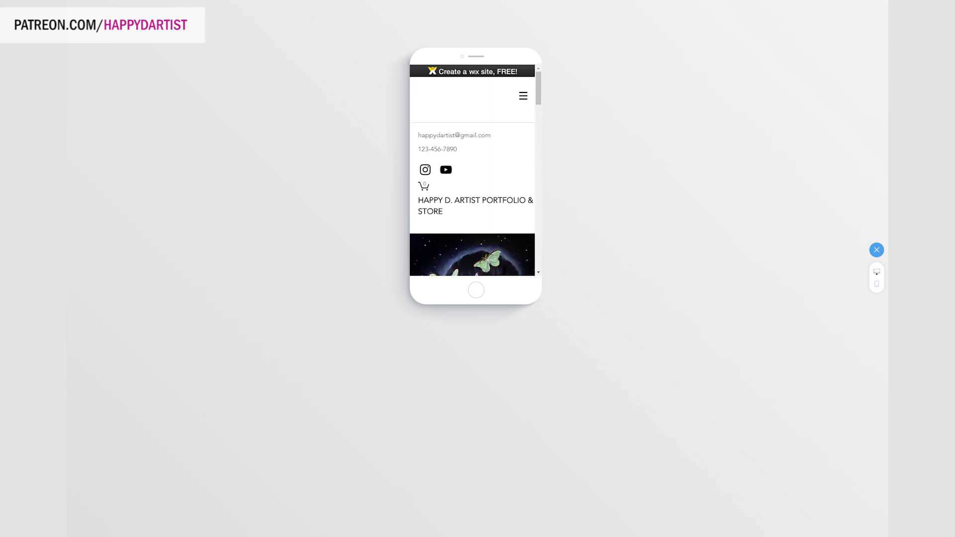
click(876, 250)
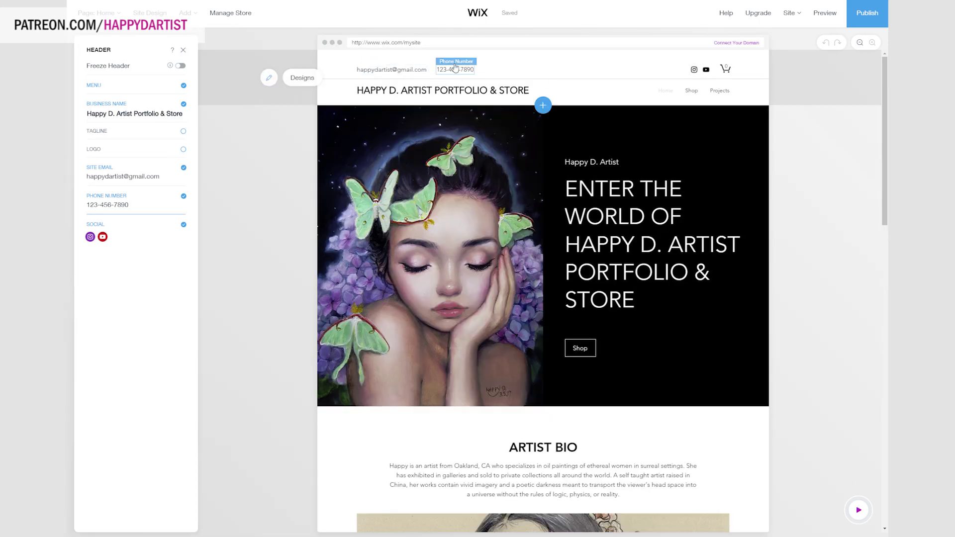
Hide the phone number and site email from the site header.
click(456, 67)
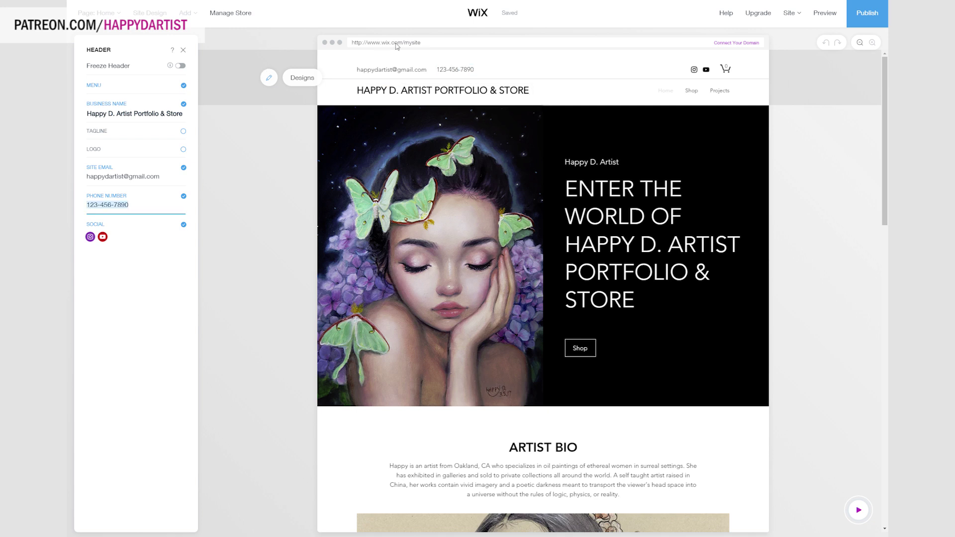
click(458, 68)
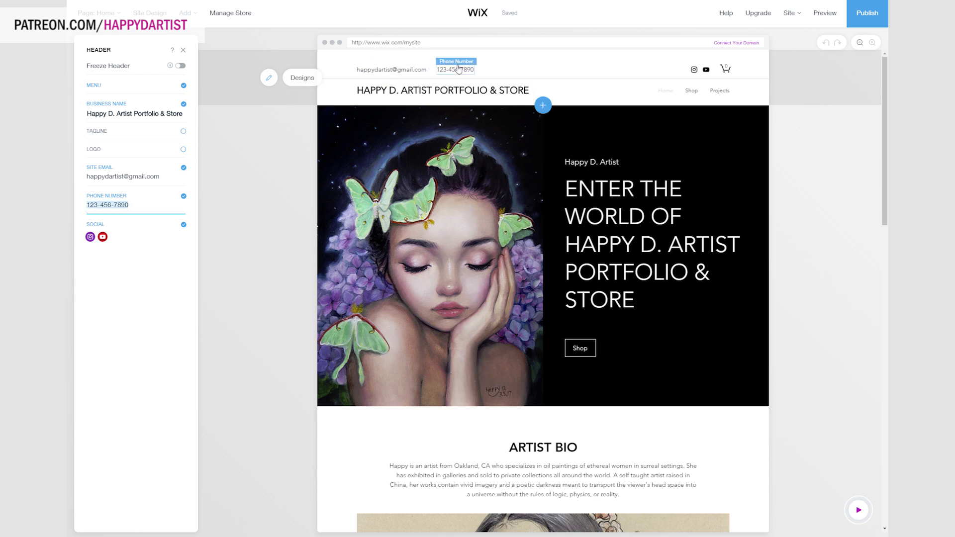
click(184, 196)
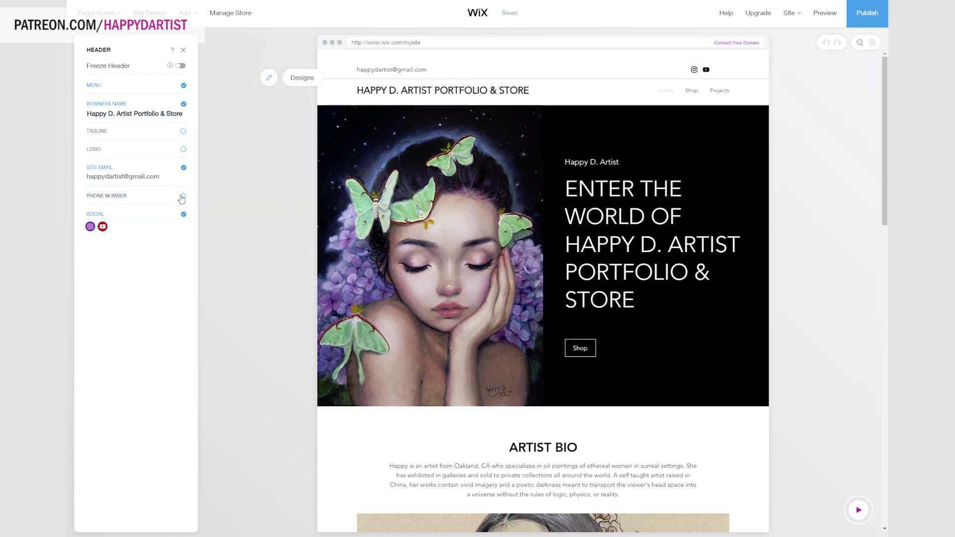
click(184, 168)
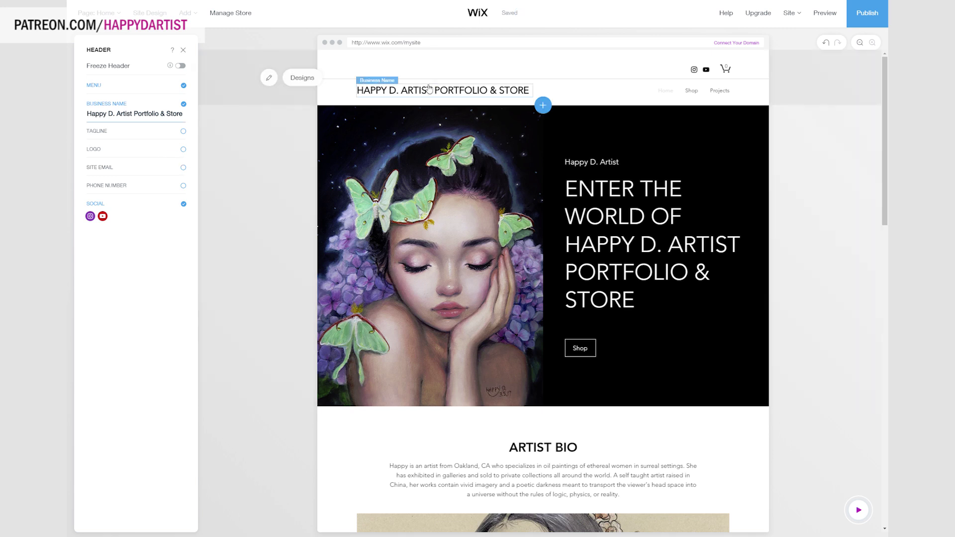
Delete 'Portfolio & Store' so the header business name reads 'Happy D. Artist'.
click(136, 114)
click(134, 125)
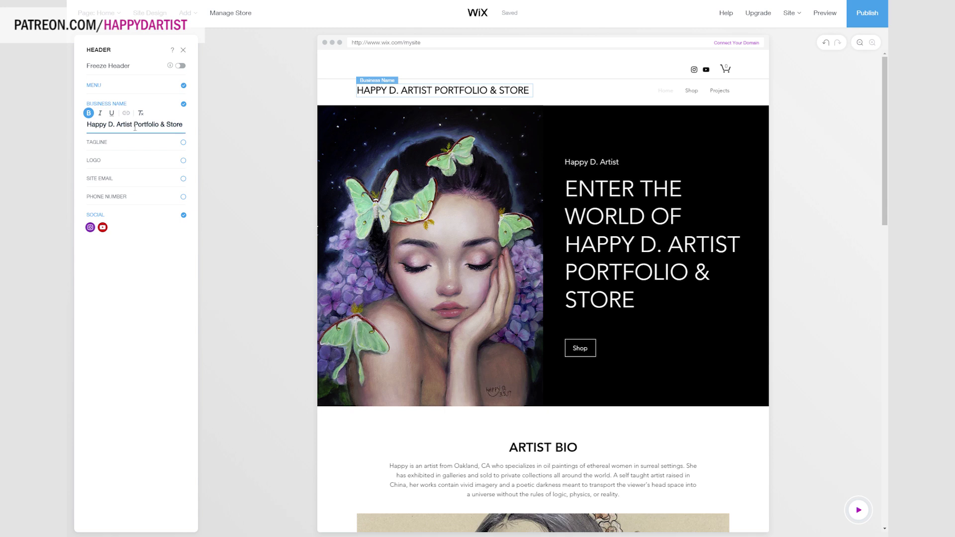
drag(135, 124, 183, 125)
key(BackSpace)
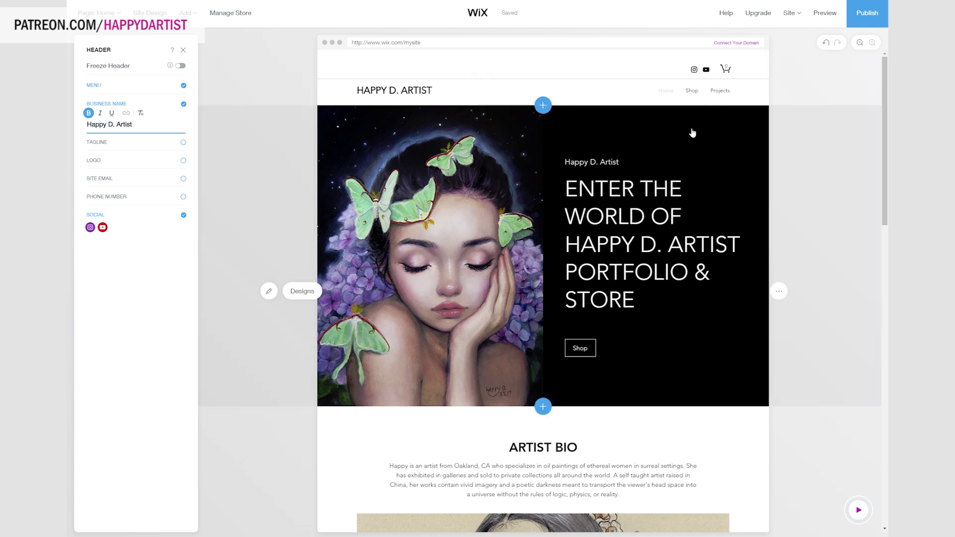
click(720, 95)
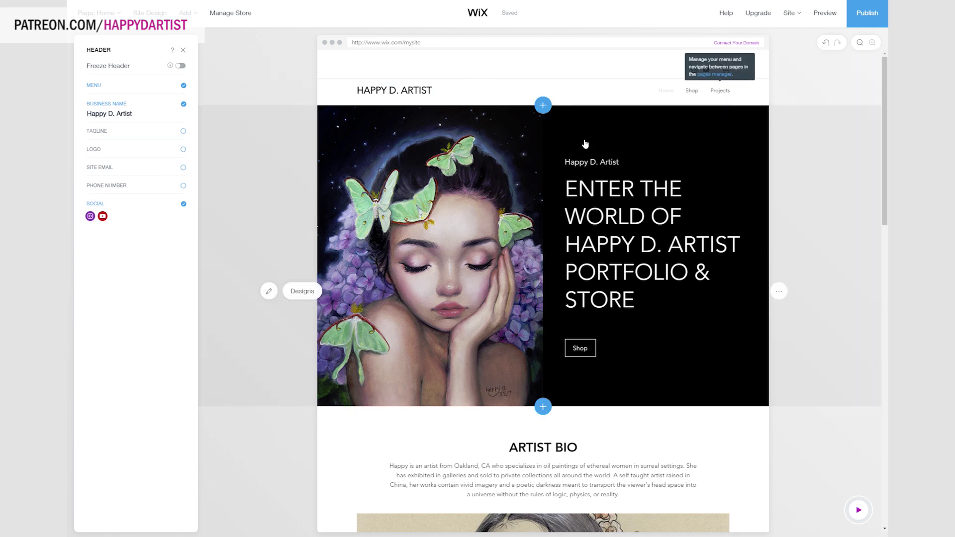
Rename the Projects page to 'Portfolio' from the site pages list.
click(722, 75)
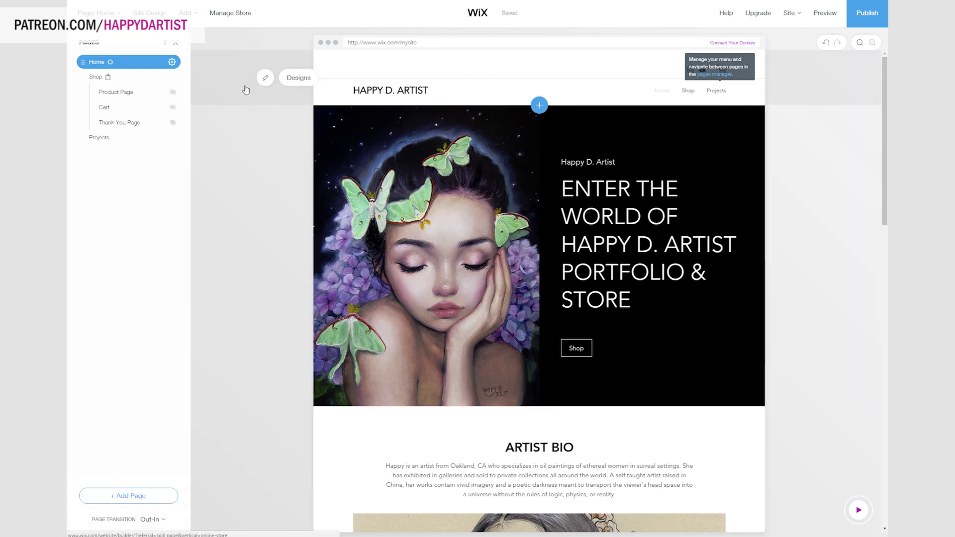
click(95, 138)
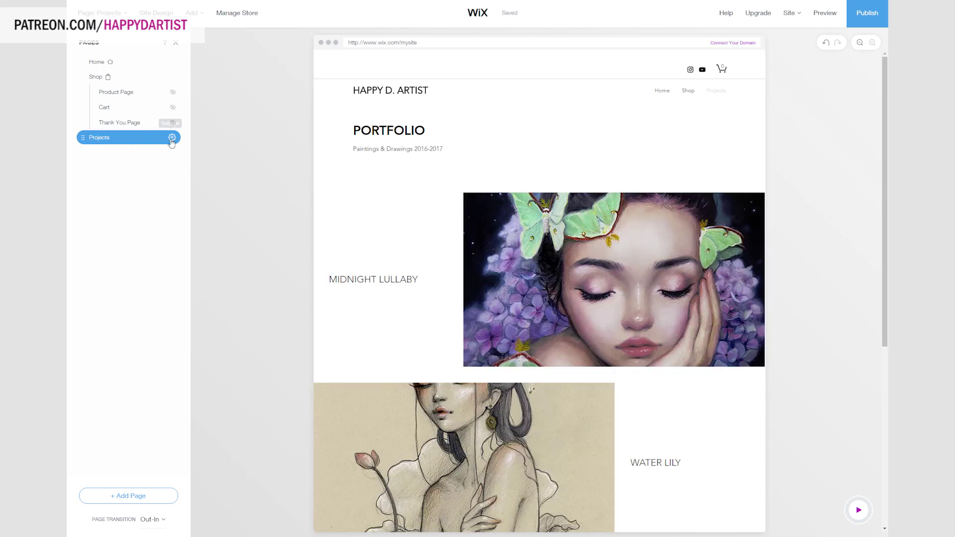
click(171, 138)
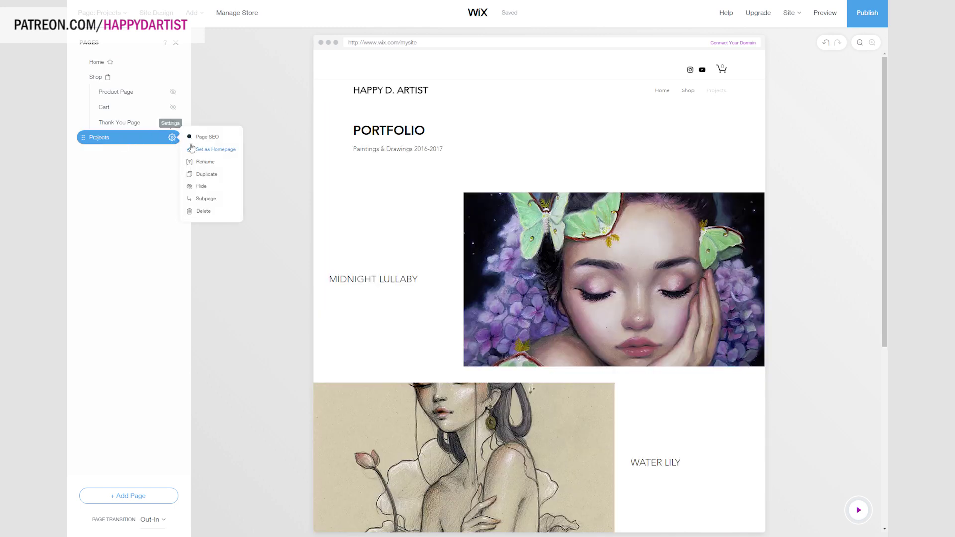
click(219, 162)
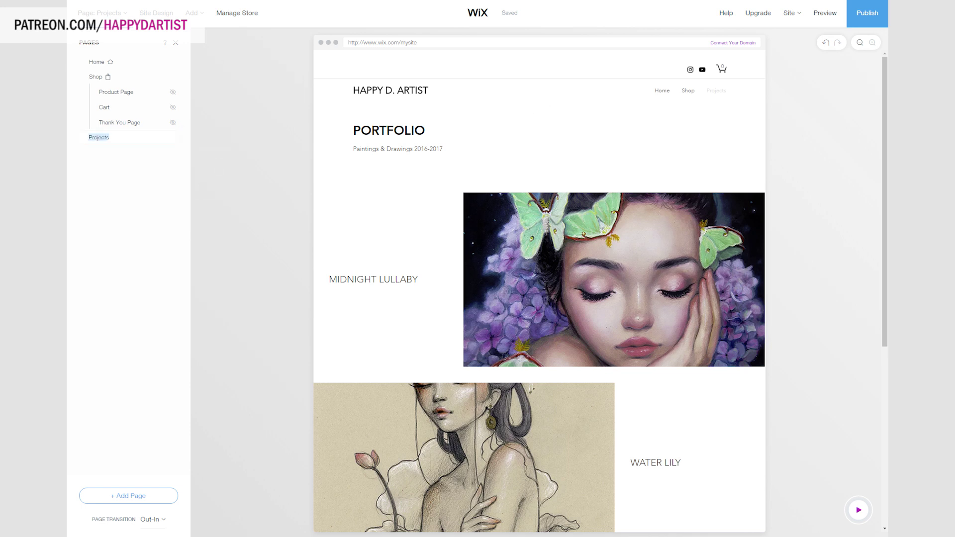
text(Portfolio)
key(Return)
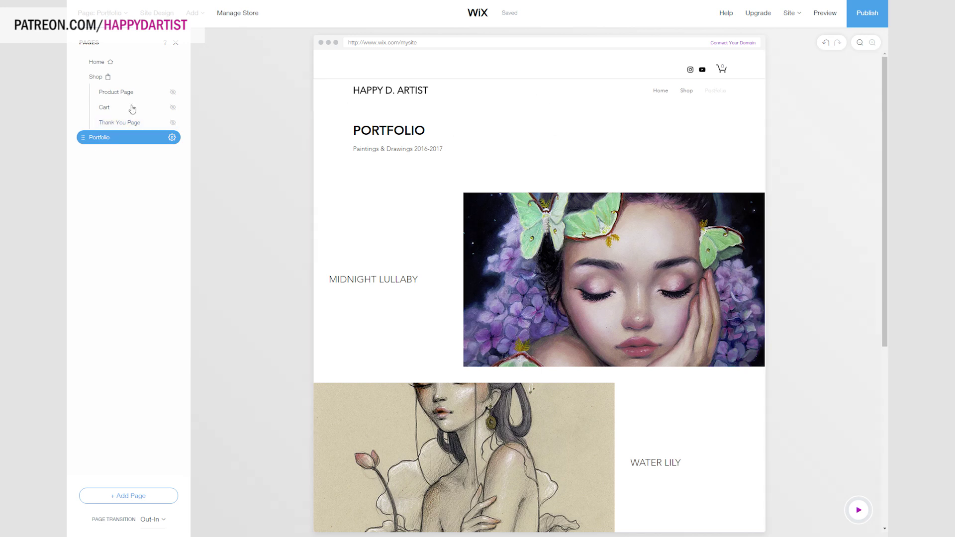
Add a new Contact page to the site from a contact template.
mouse_move(193, 19)
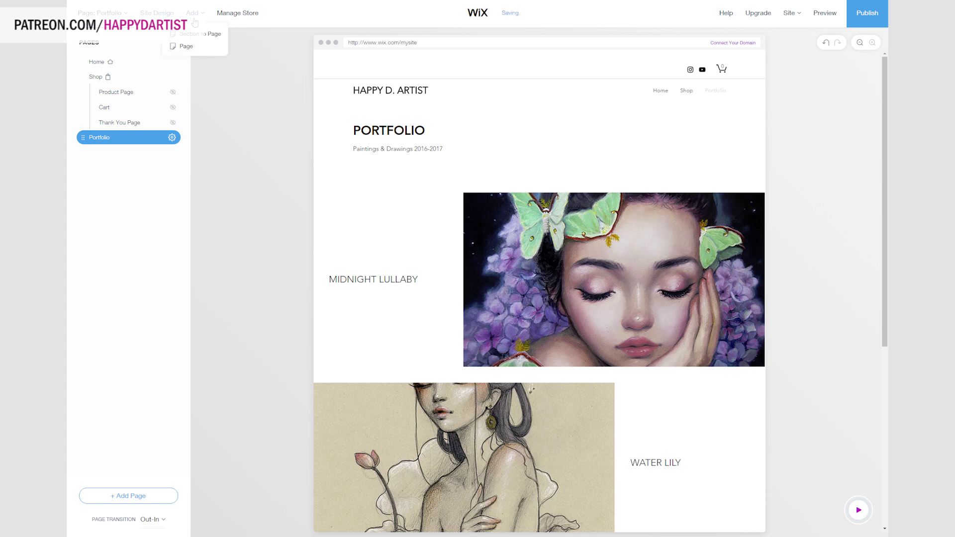
click(196, 47)
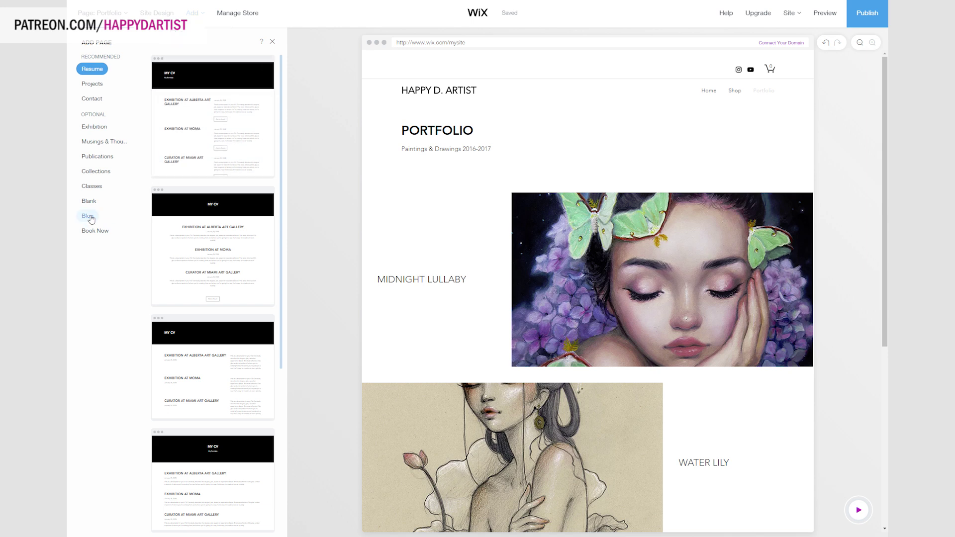
mouse_move(201, 22)
click(92, 98)
scroll(244, 282, down, 1)
click(249, 220)
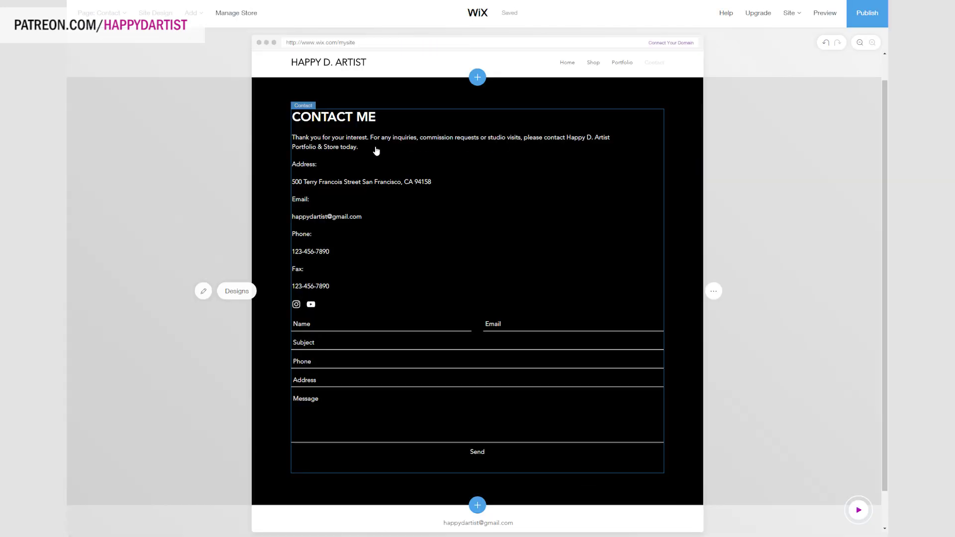
Hide the address, fax and phone number in the contact section's settings.
click(324, 186)
click(183, 262)
click(183, 196)
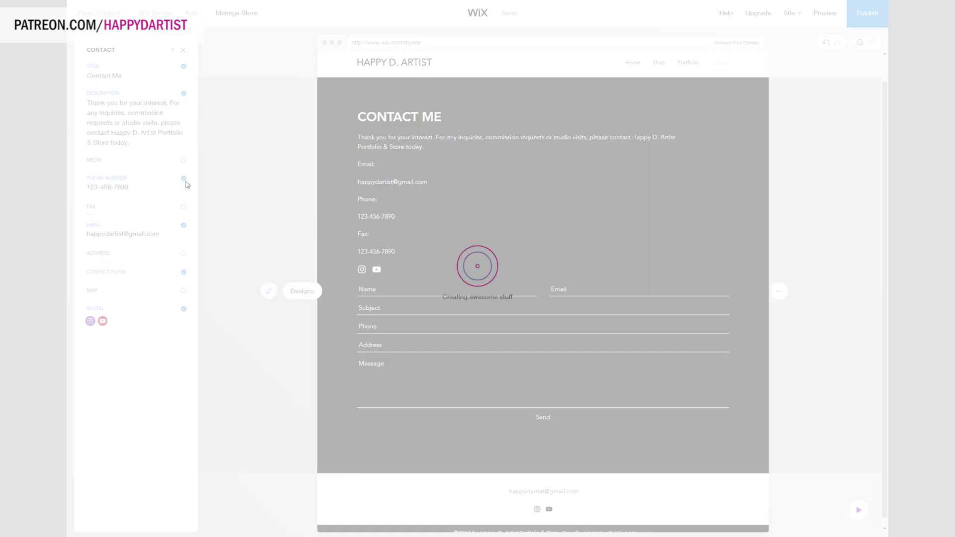
click(183, 178)
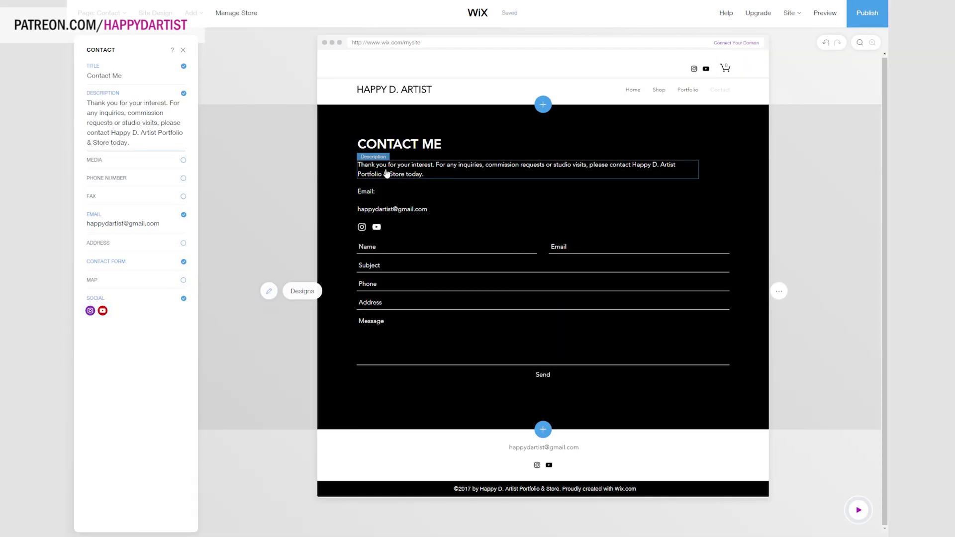
click(665, 103)
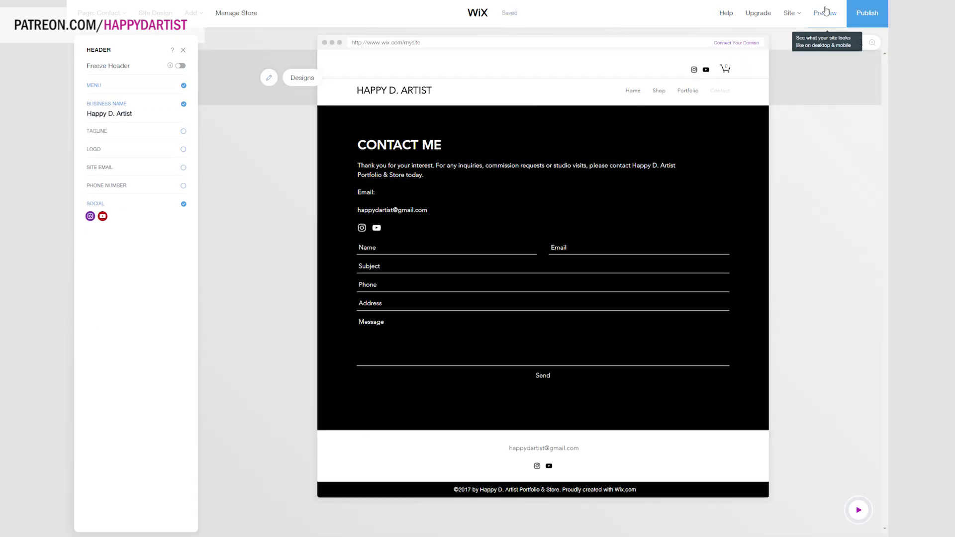
click(825, 12)
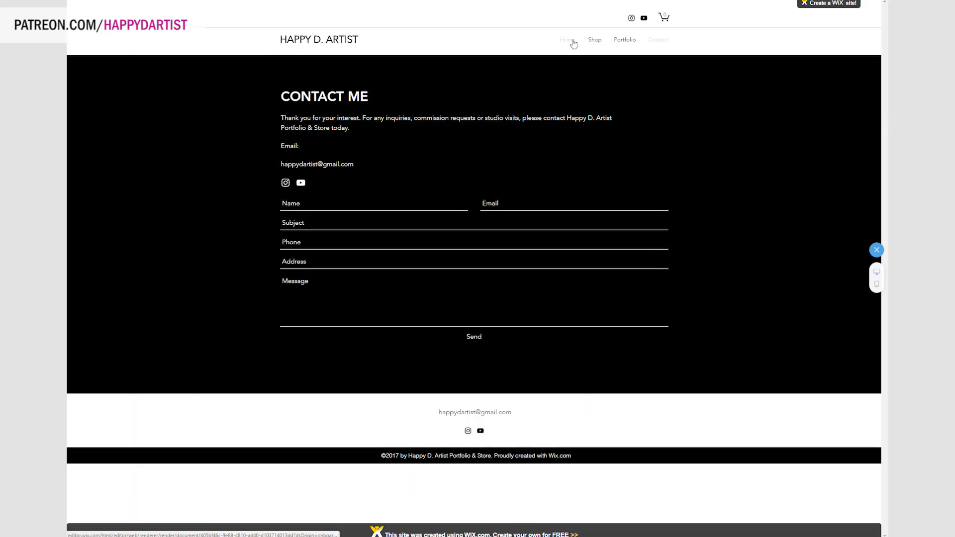
click(569, 40)
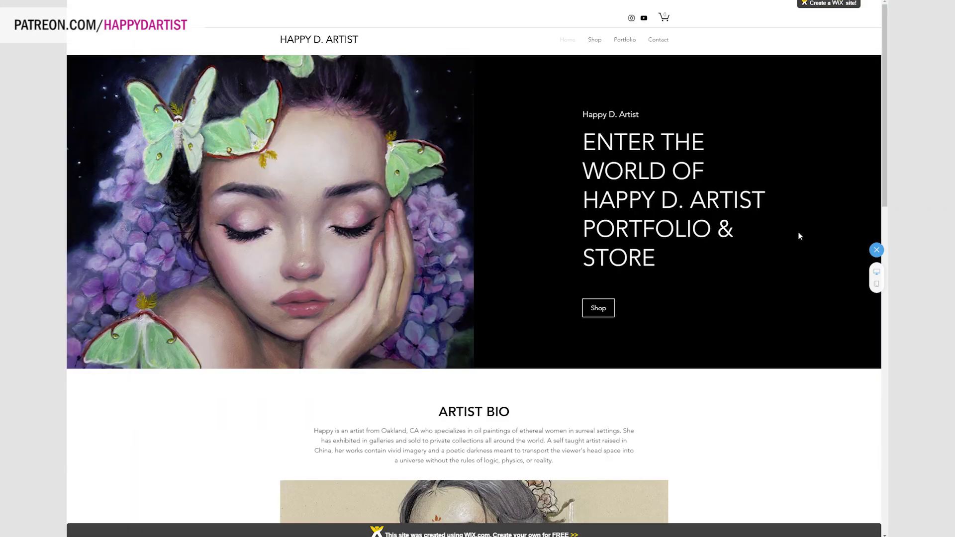
scroll(798, 237, down, 8)
scroll(798, 234, down, 9)
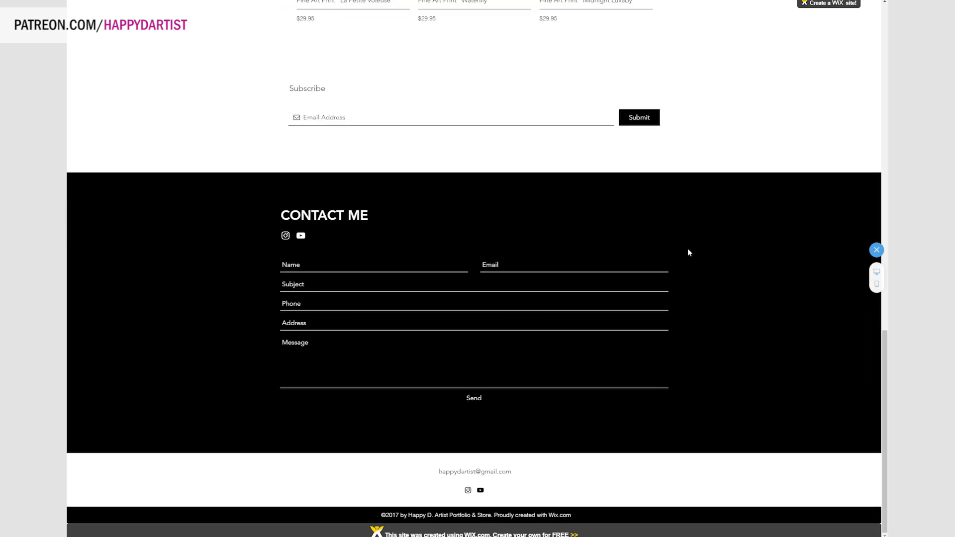
scroll(689, 252, up, 16)
scroll(689, 252, up, 4)
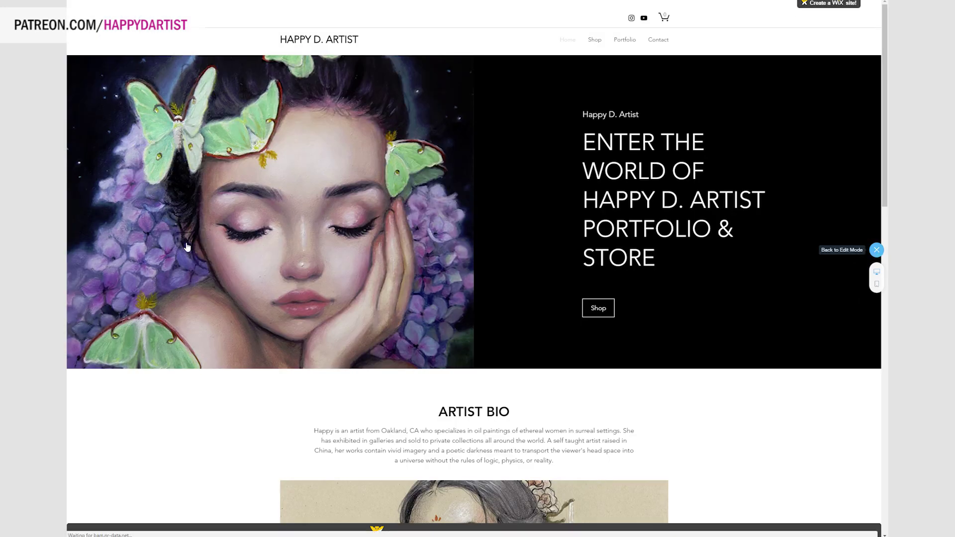
click(876, 250)
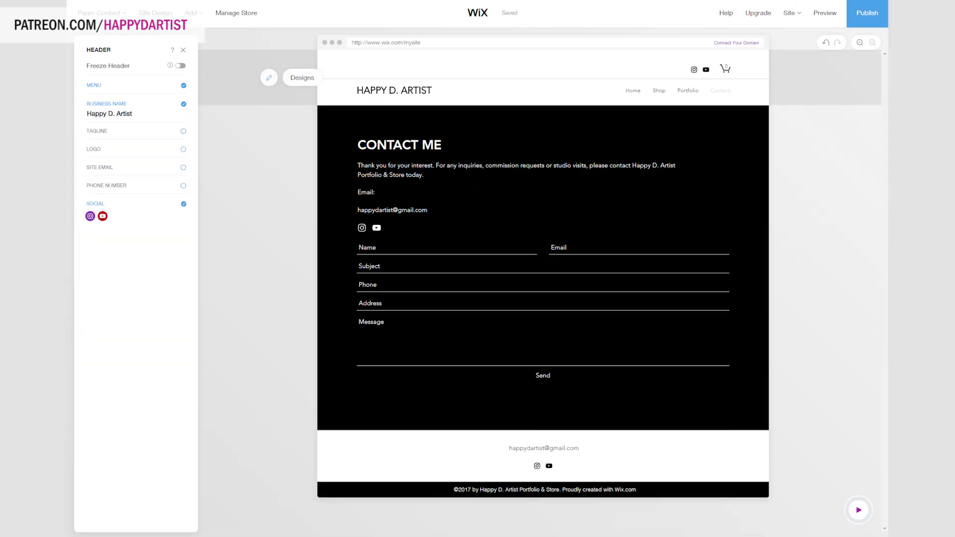
Publish the site on a free wixsite.com address ending in 'happydartist'.
click(850, 11)
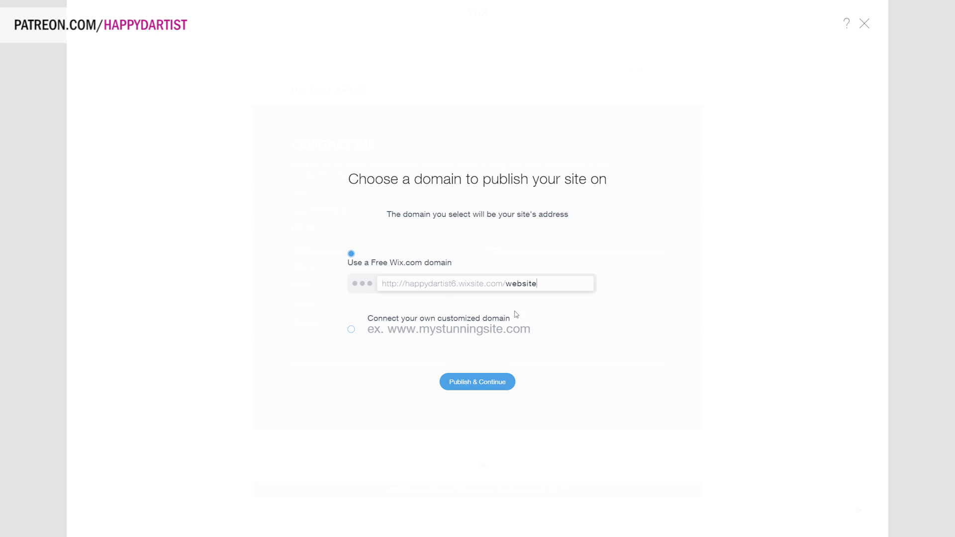
click(585, 284)
key(BackSpace)
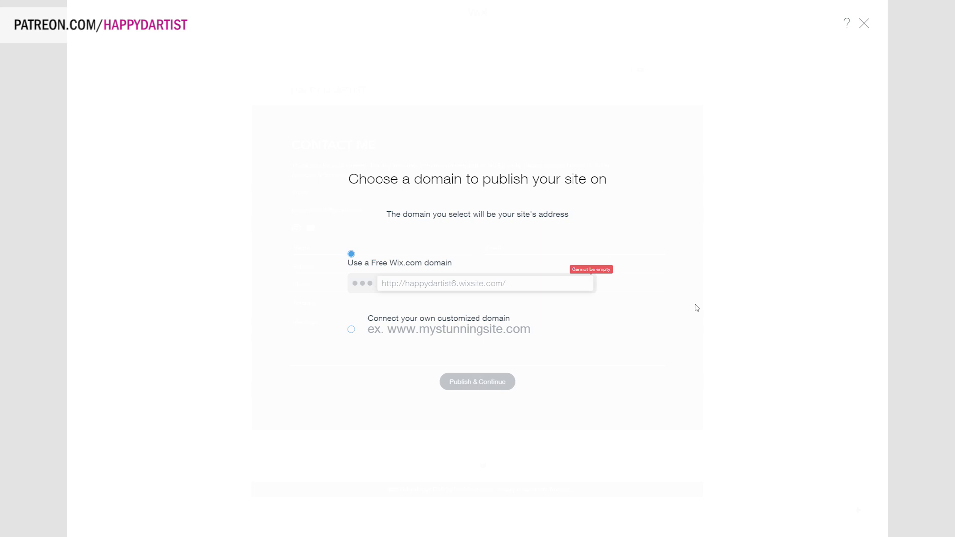
text(happydartist)
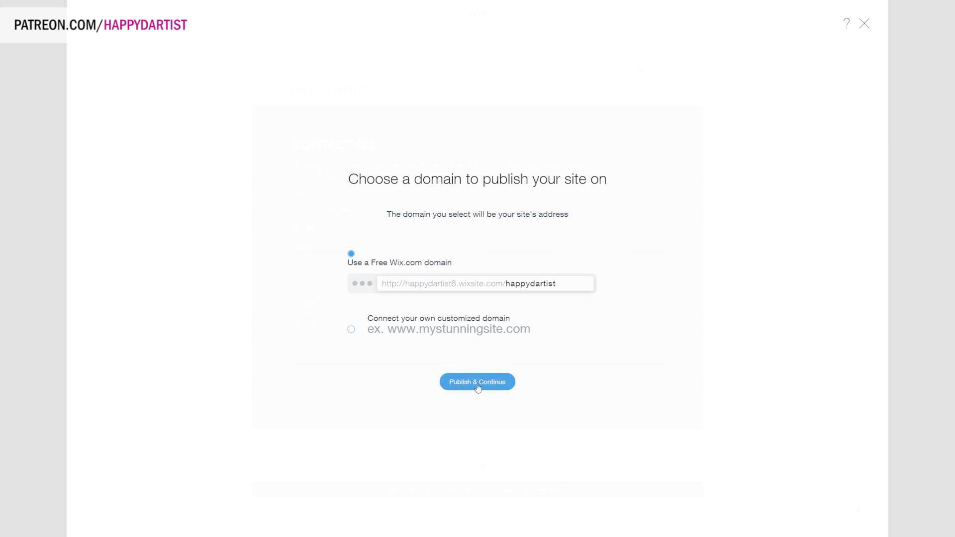
click(478, 383)
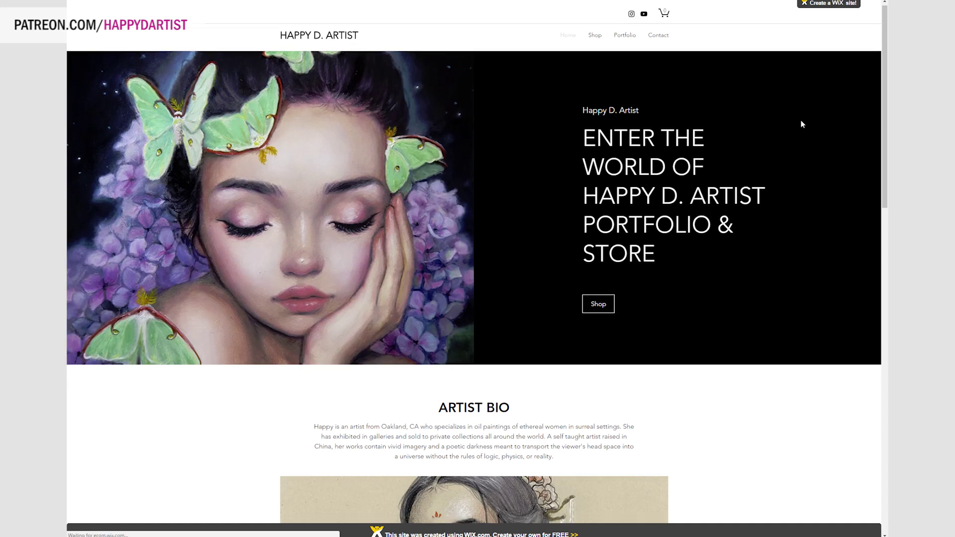
Browse the live site's Home, Shop, Portfolio and Contact pages, finishing back on Home.
scroll(802, 124, down, 5)
scroll(802, 123, down, 9)
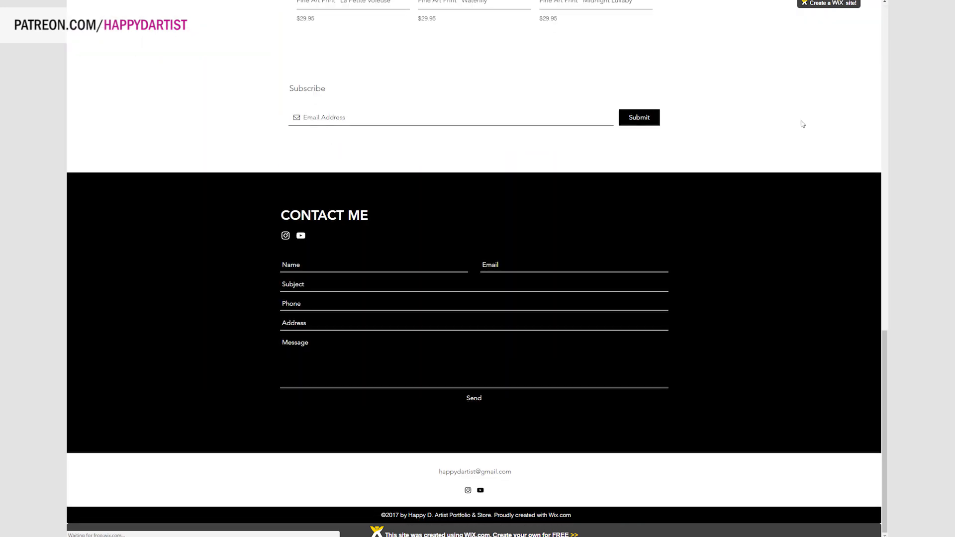
scroll(535, 446, up, 5)
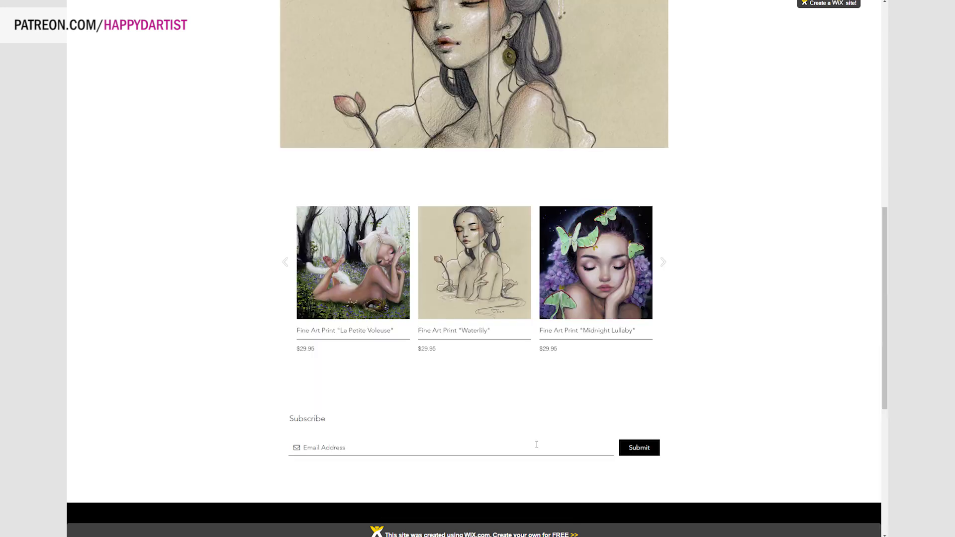
scroll(538, 440, up, 8)
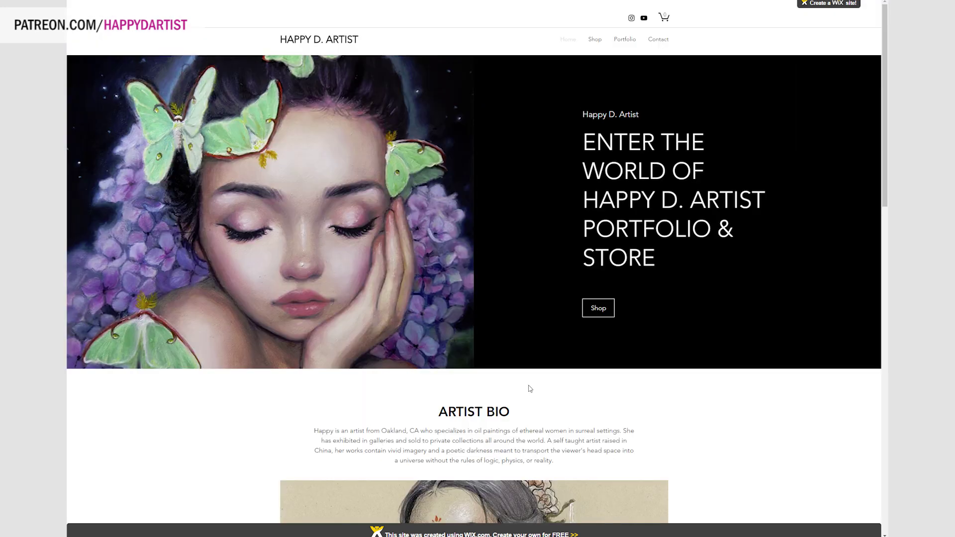
click(601, 41)
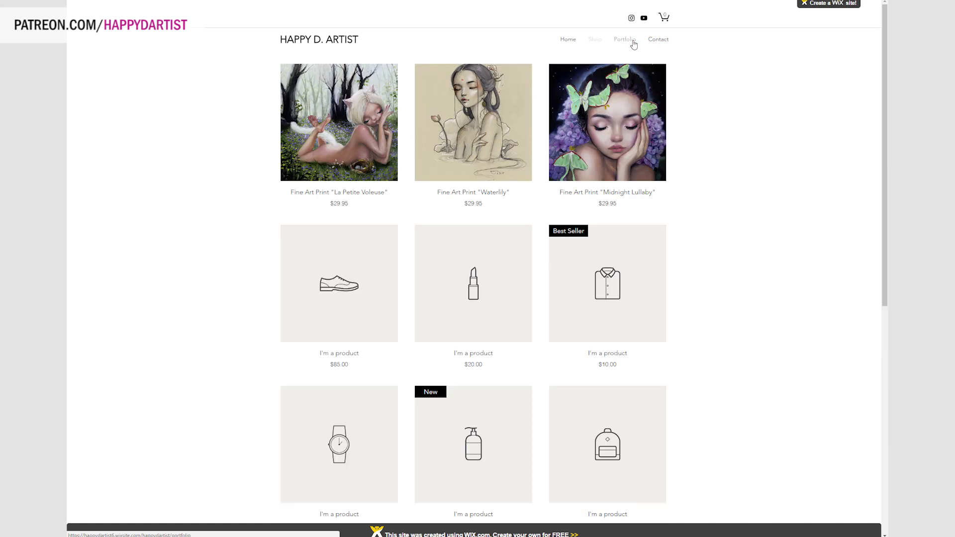
click(633, 43)
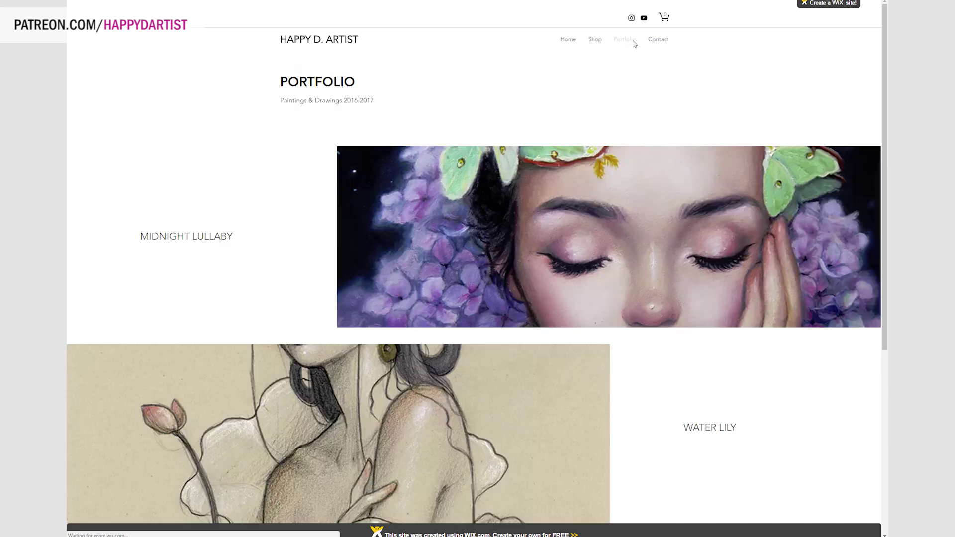
scroll(630, 208, down, 5)
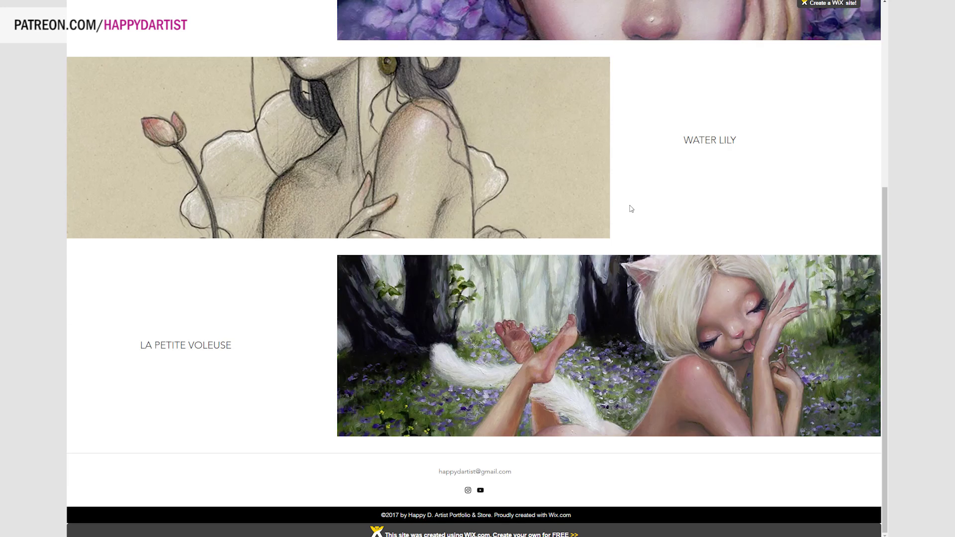
scroll(407, 140, up, 5)
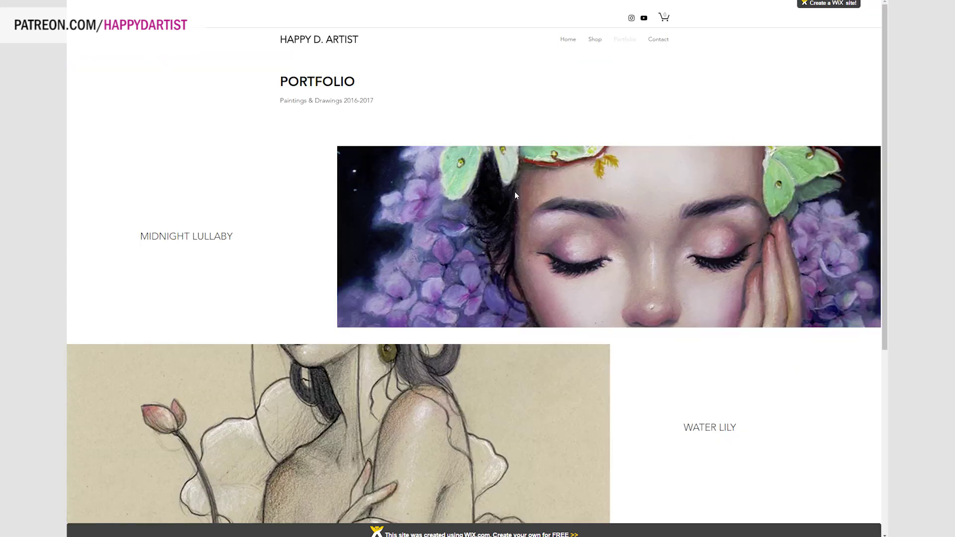
click(661, 41)
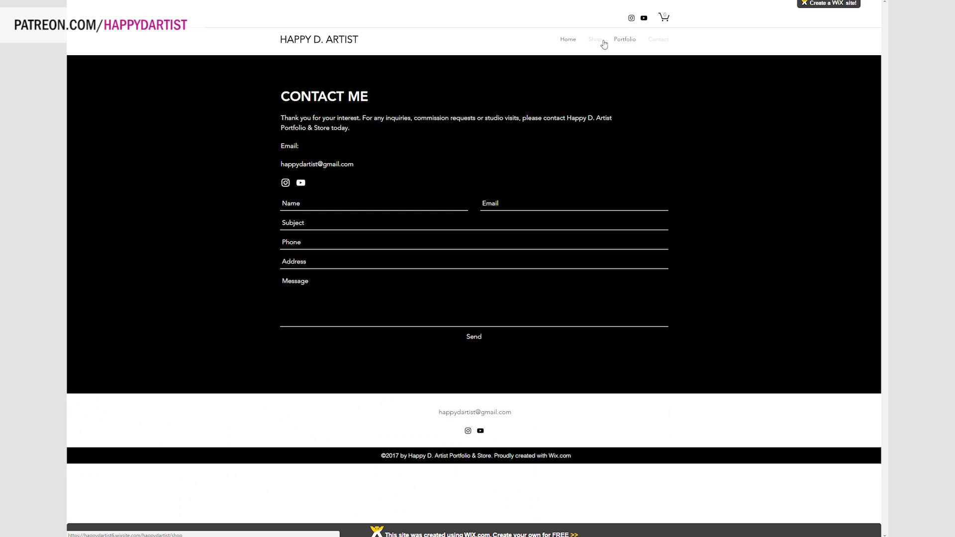
click(567, 42)
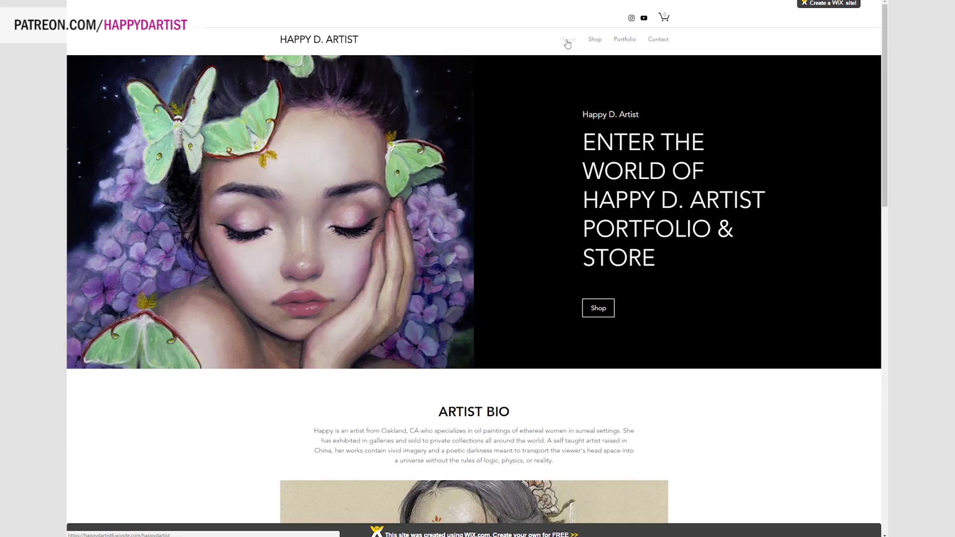